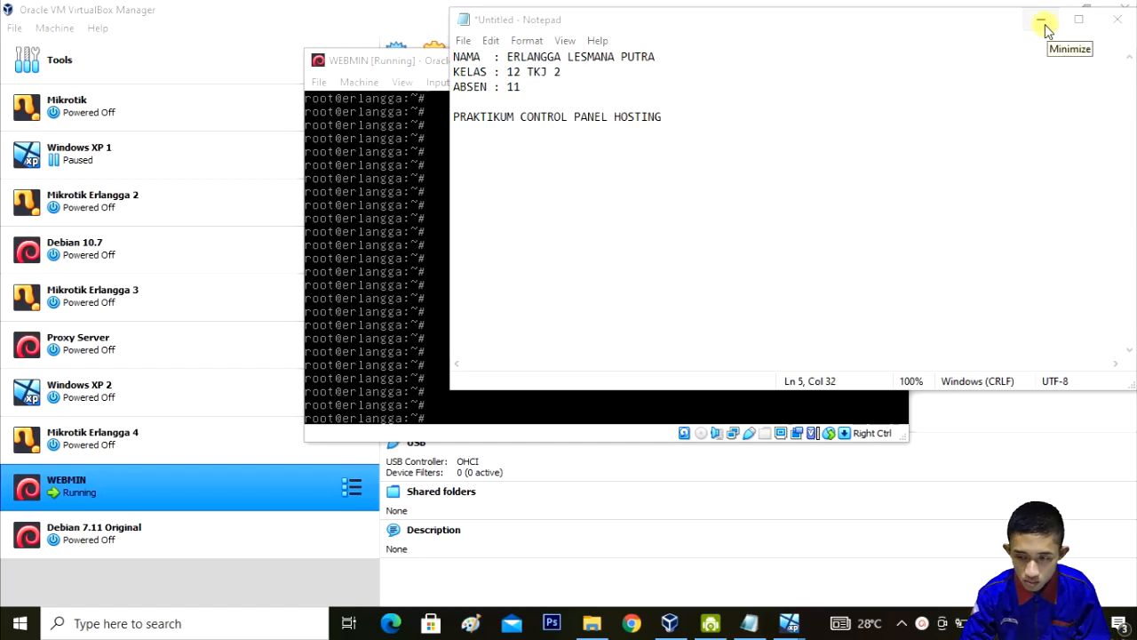
Step: Minimize the Notepad practicum notes to bring the WEBMIN VM console into view
{"action": "left_click", "coordinate": [1045, 25]}
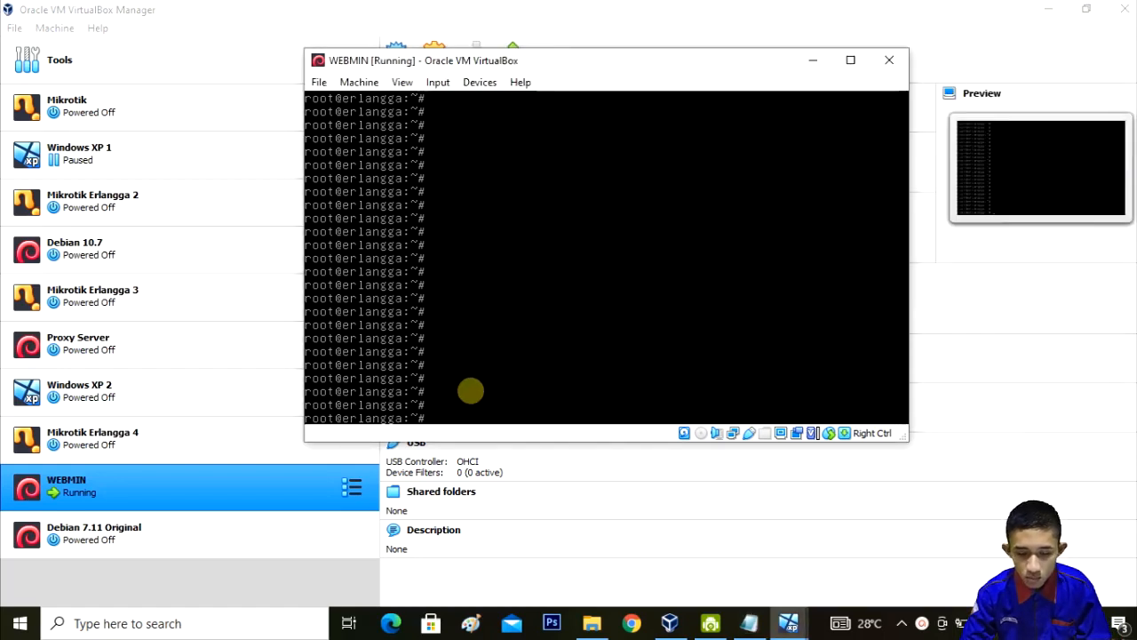
{"action": "left_click", "coordinate": [809, 59]}
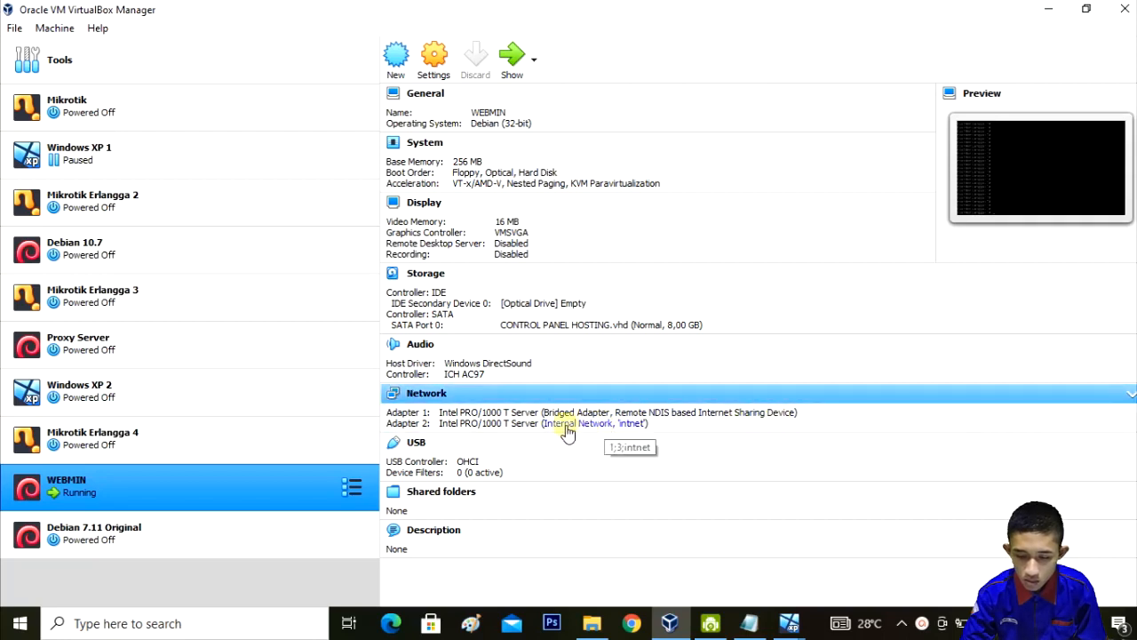
{"action": "left_click", "coordinate": [211, 155]}
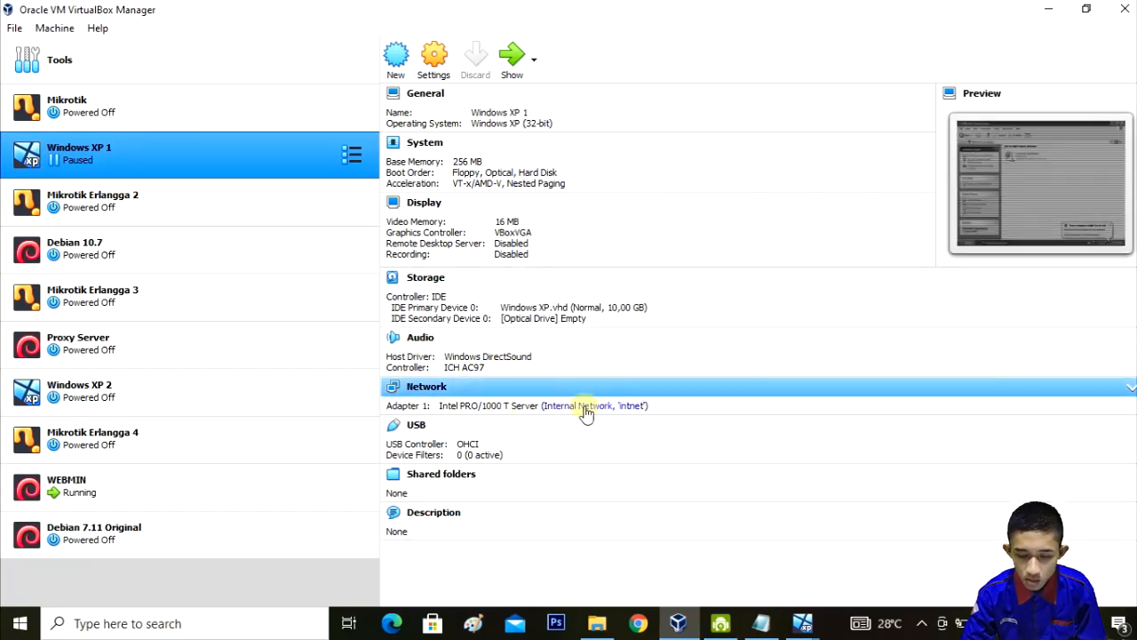
{"action": "left_click", "coordinate": [240, 477]}
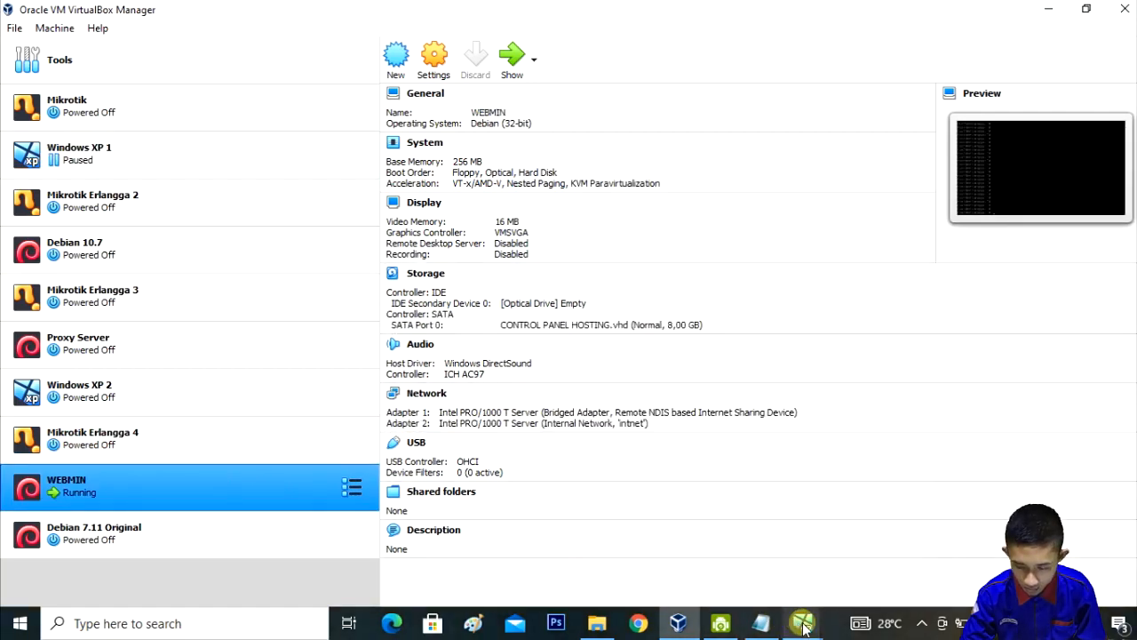
{"action": "mouse_move", "coordinate": [804, 627]}
{"action": "left_click", "coordinate": [863, 561]}
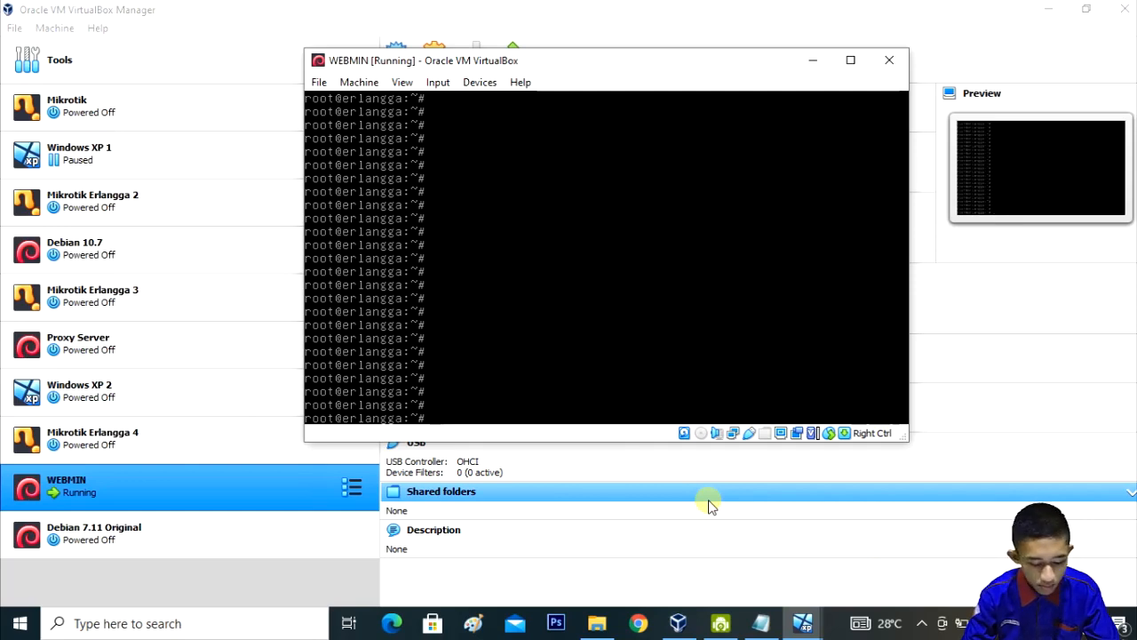
Step: Replace the half-typed wget line with 'ip a' to list the WEBMIN network interfaces
{"action": "type", "text": "wget"}
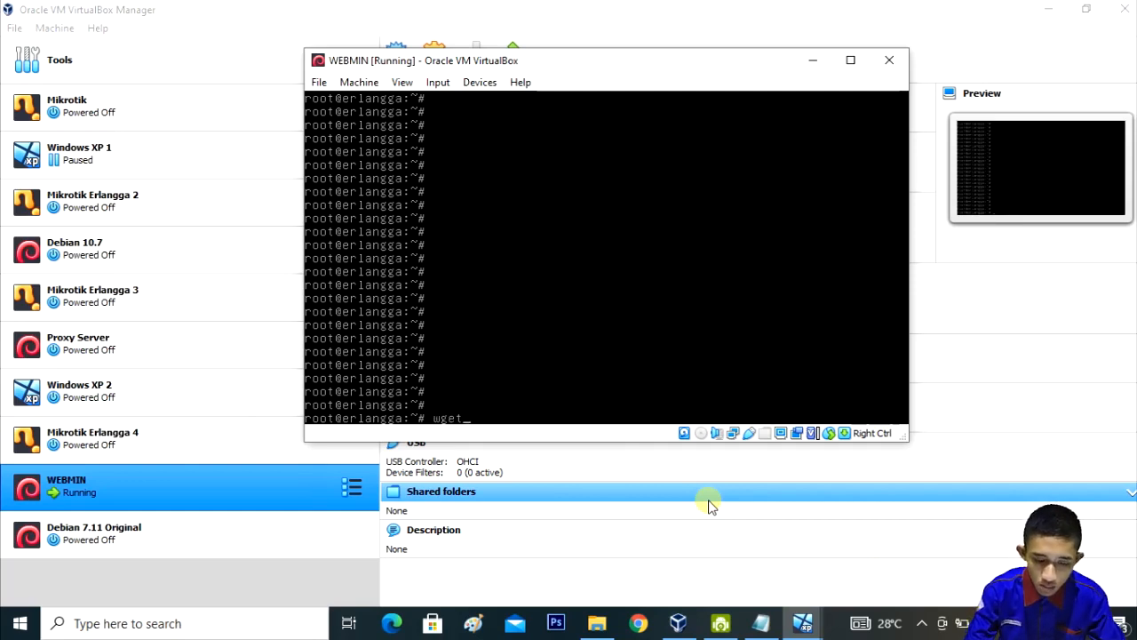
{"action": "type", "text": " h"}
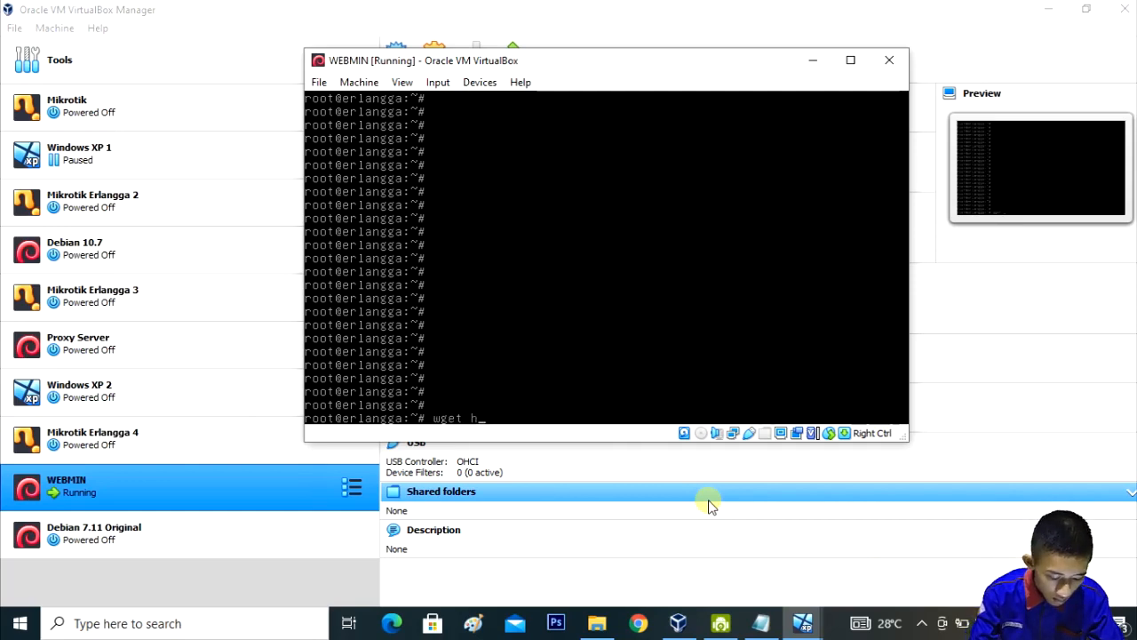
{"action": "type", "text": "ttp:/"}
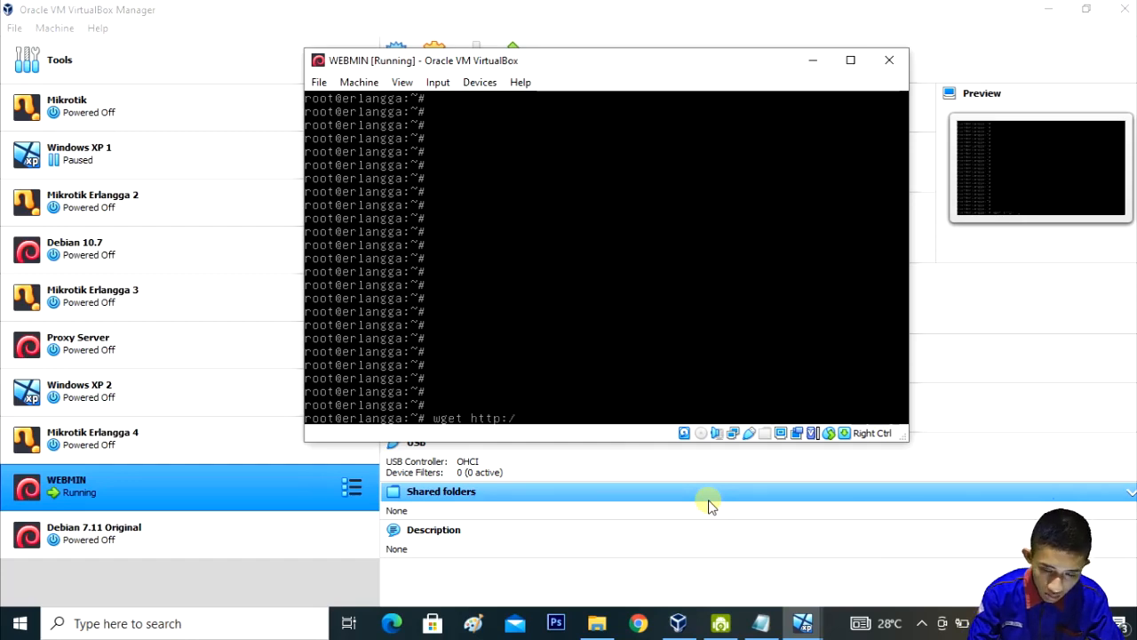
{"action": "key", "text": "BackSpace"}
{"action": "key", "text": "BackSpace"}
{"action": "key", "text": "BackSpace"}
{"action": "key", "text": "BackSpace"}
{"action": "key", "text": "BackSpace"}
{"action": "key", "text": "BackSpace"}
{"action": "key", "text": "BackSpace"}
{"action": "key", "text": "BackSpace"}
{"action": "key", "text": "BackSpace"}
{"action": "key", "text": "BackSpace"}
{"action": "key", "text": "BackSpace"}
{"action": "type", "text": "ip a"}
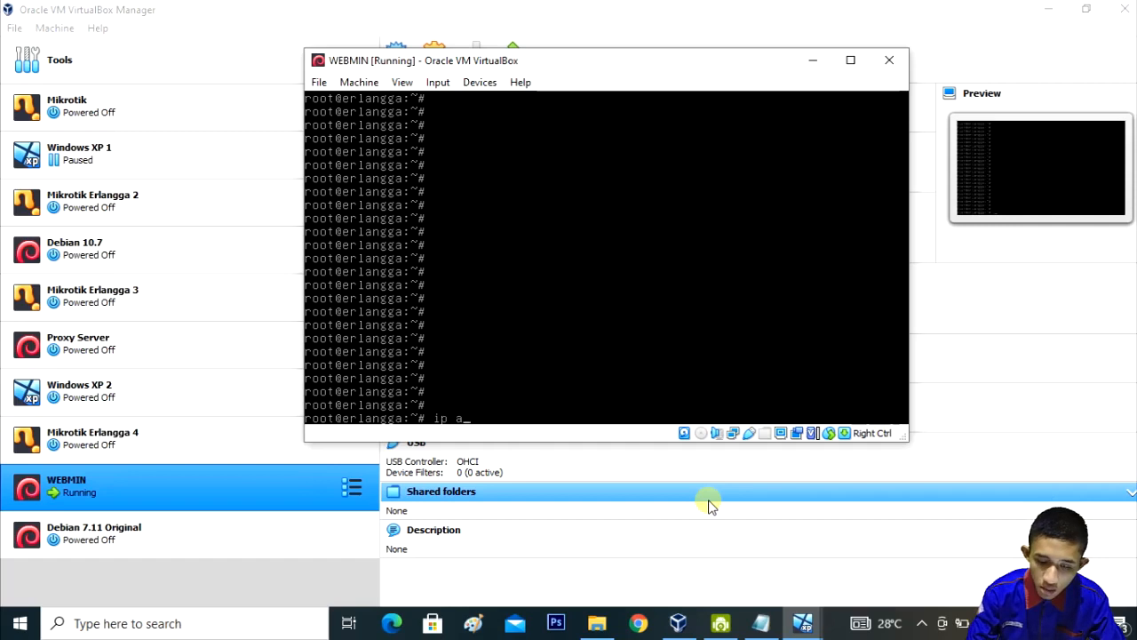
{"action": "key", "text": "Return"}
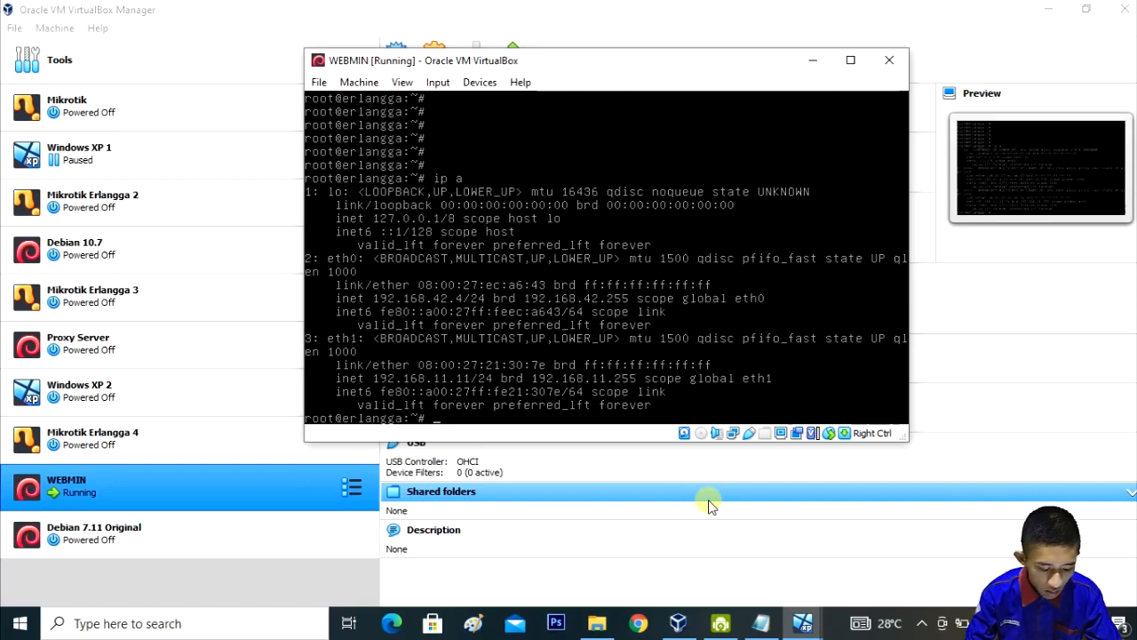
Step: Download webmin-1.770.tar.gz from downloads.sourceforge.net with wget, correcting the URL typo
{"action": "type", "text": "wget"}
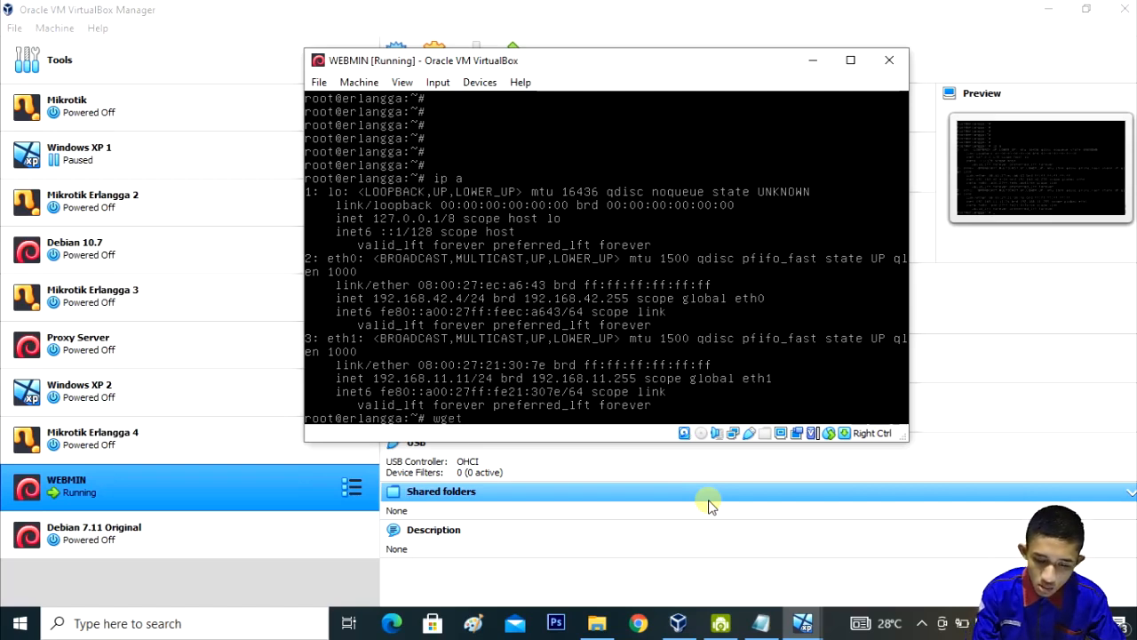
{"action": "type", "text": " http"}
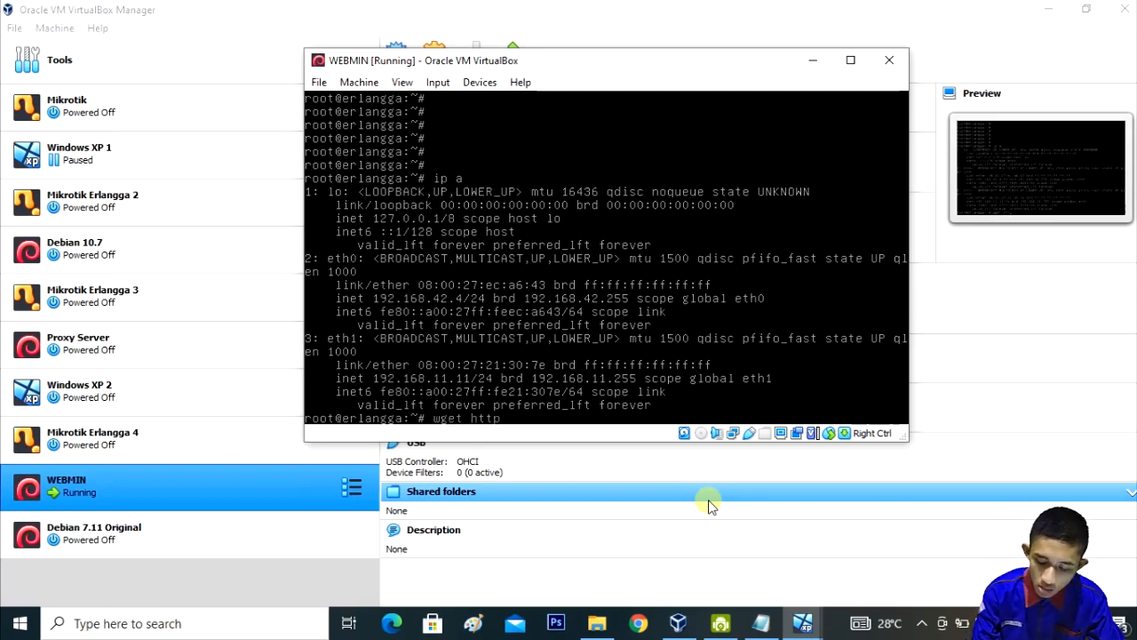
{"action": "type", "text": "://"}
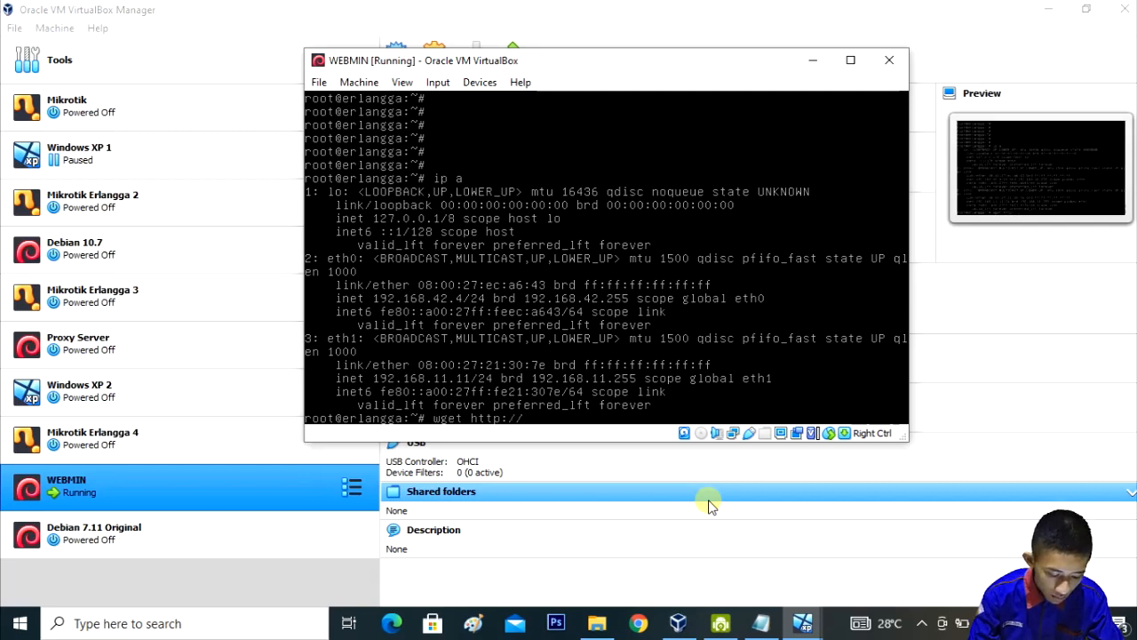
{"action": "type", "text": "download"}
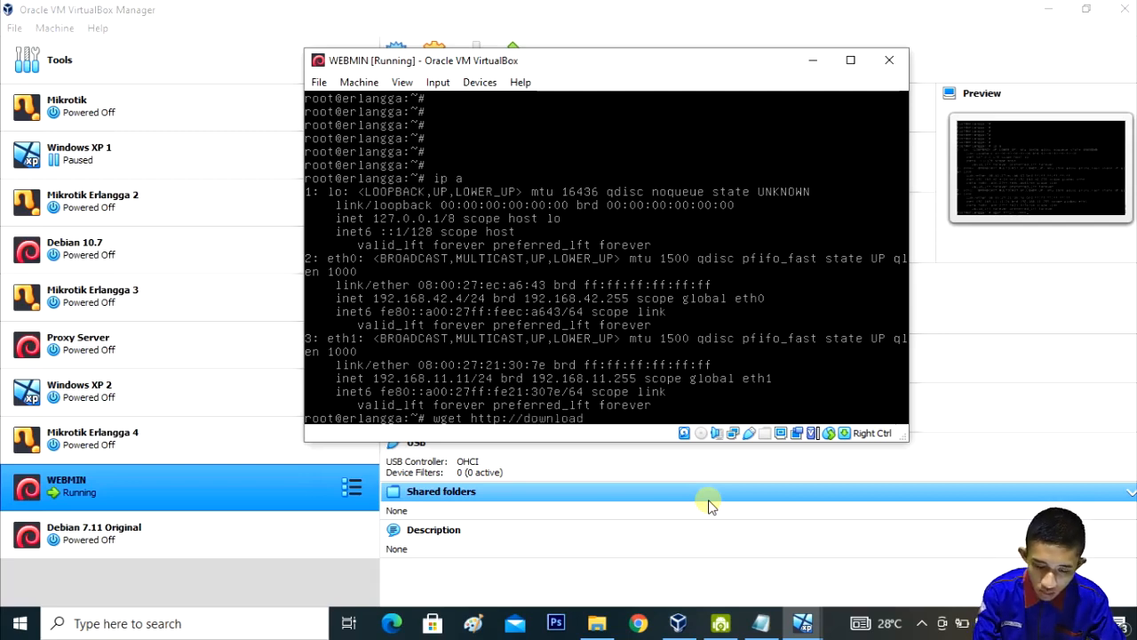
{"action": "type", "text": "s.source"}
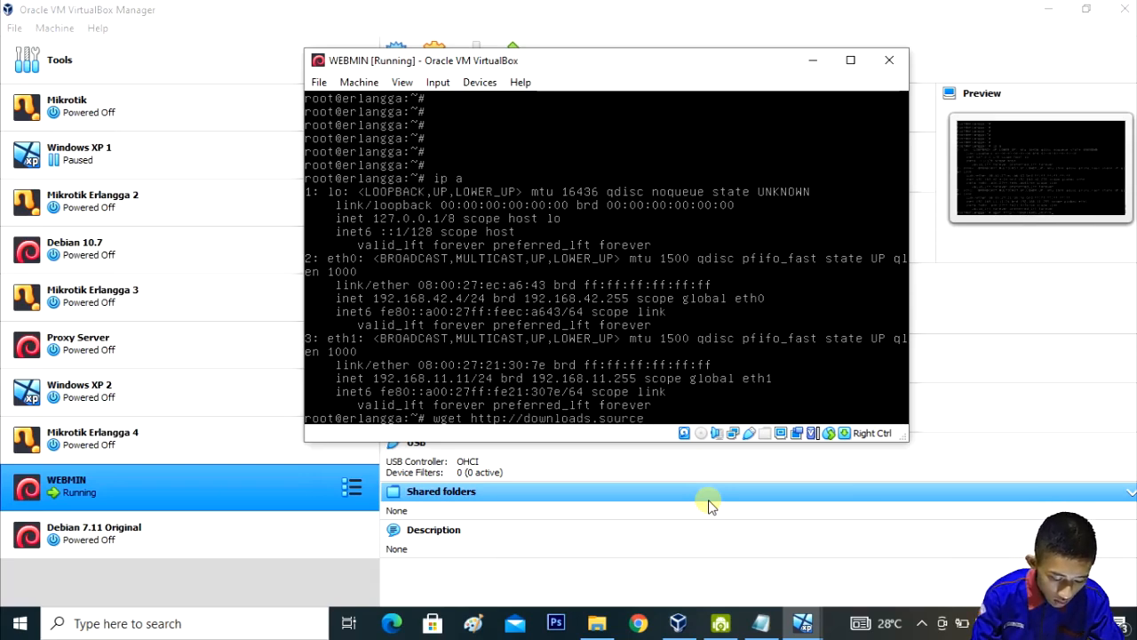
{"action": "type", "text": "forge.n"}
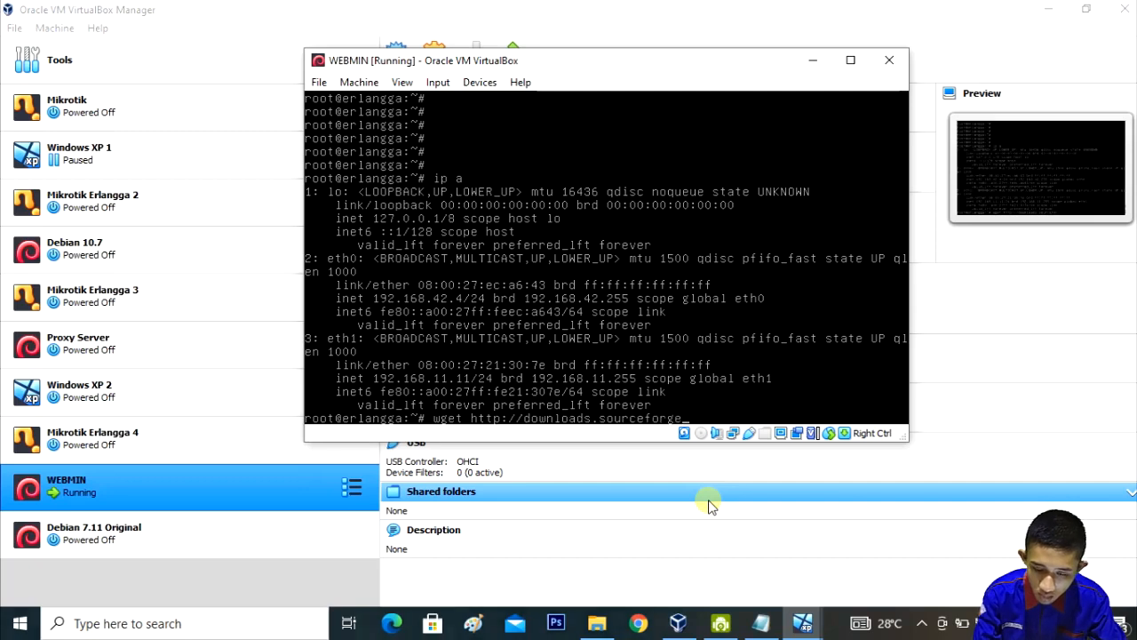
{"action": "type", "text": "et/"}
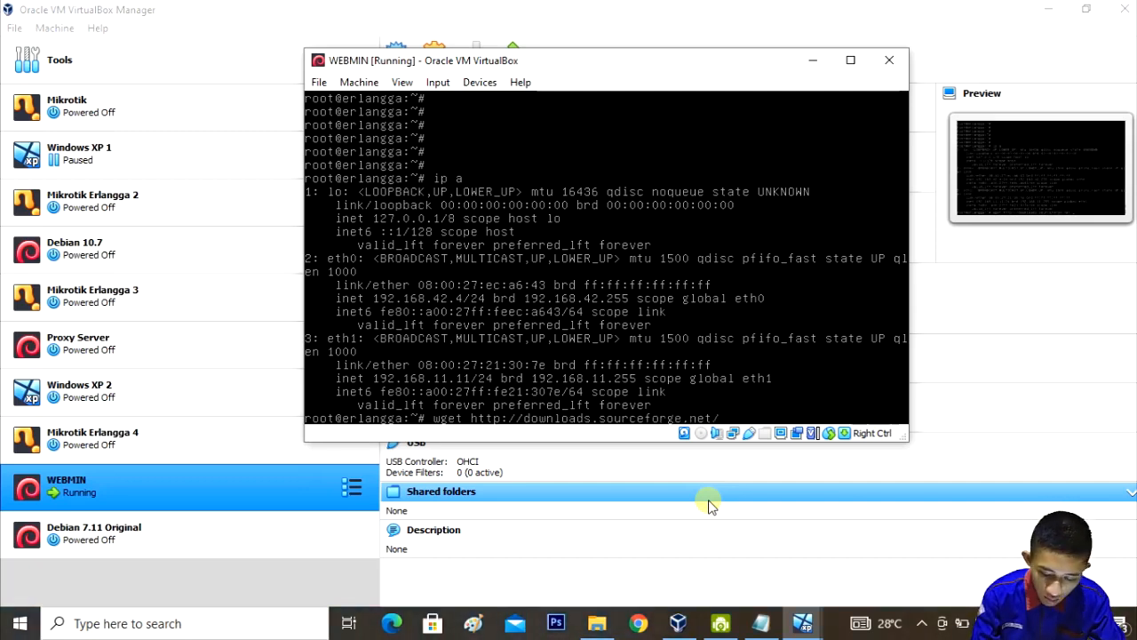
{"action": "type", "text": "project"}
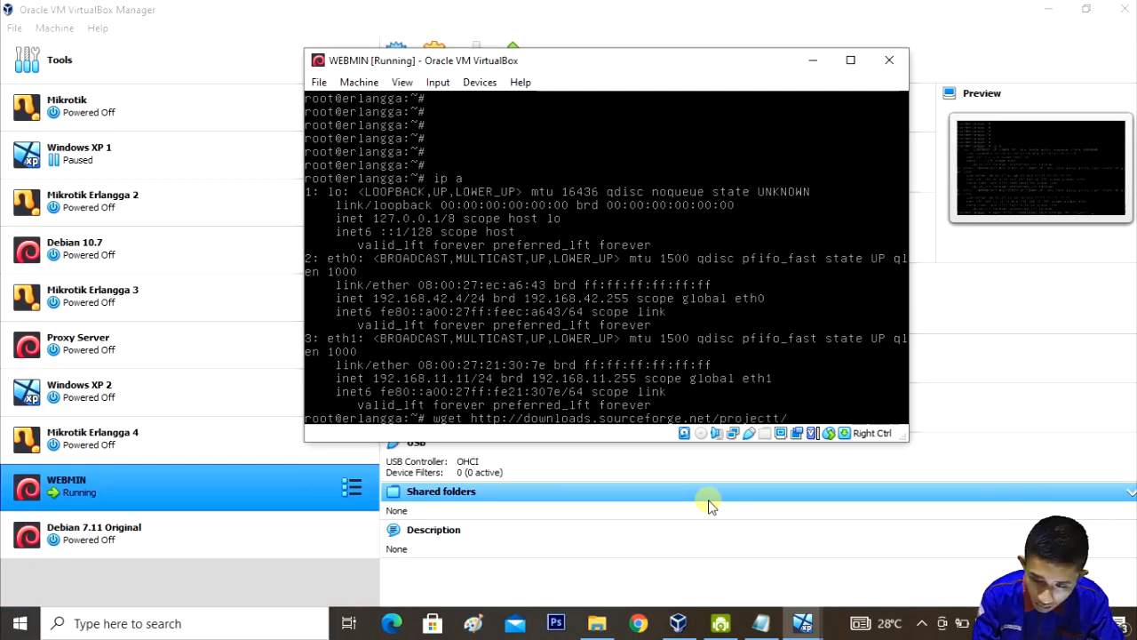
{"action": "type", "text": "t"}
{"action": "key", "text": "BackSpace"}
{"action": "type", "text": "/"}
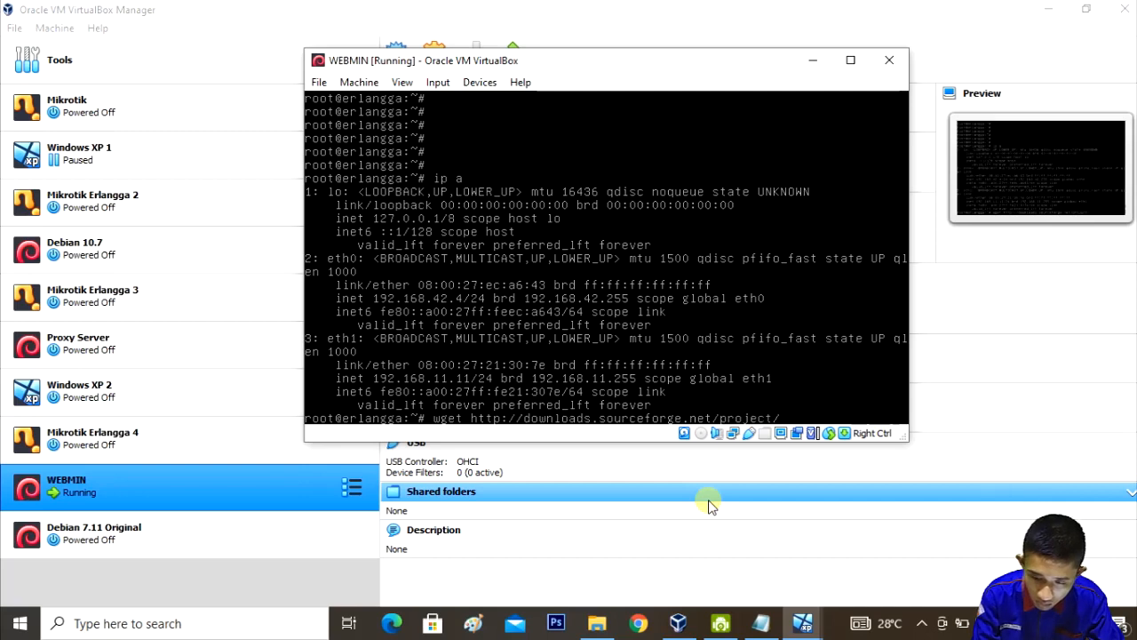
{"action": "type", "text": "w"}
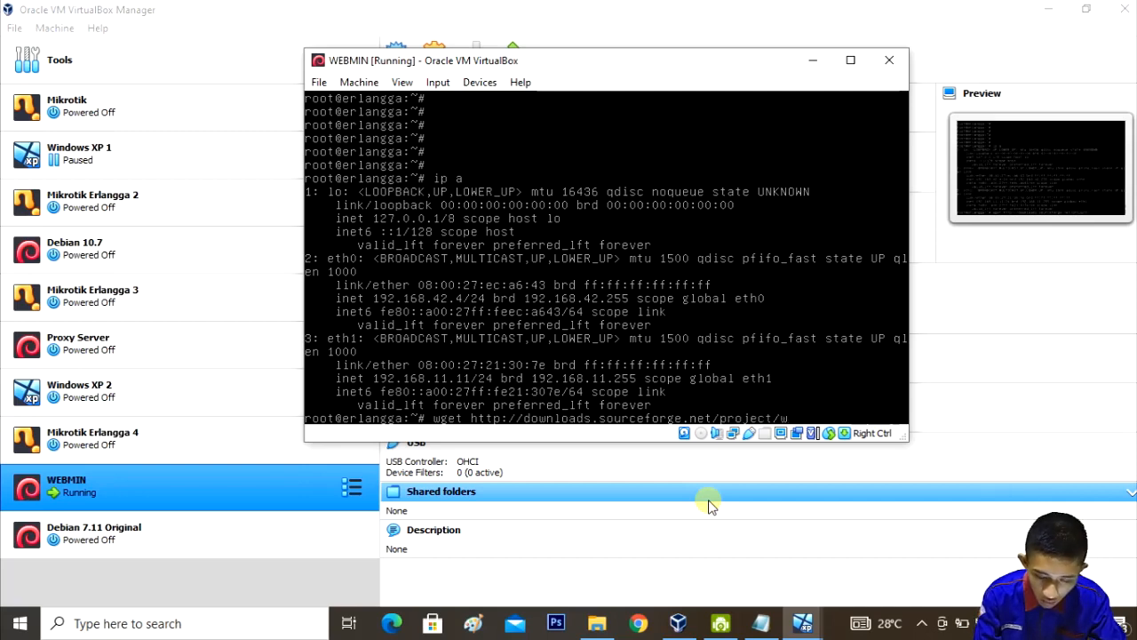
{"action": "type", "text": "ebadmin/webmin/"}
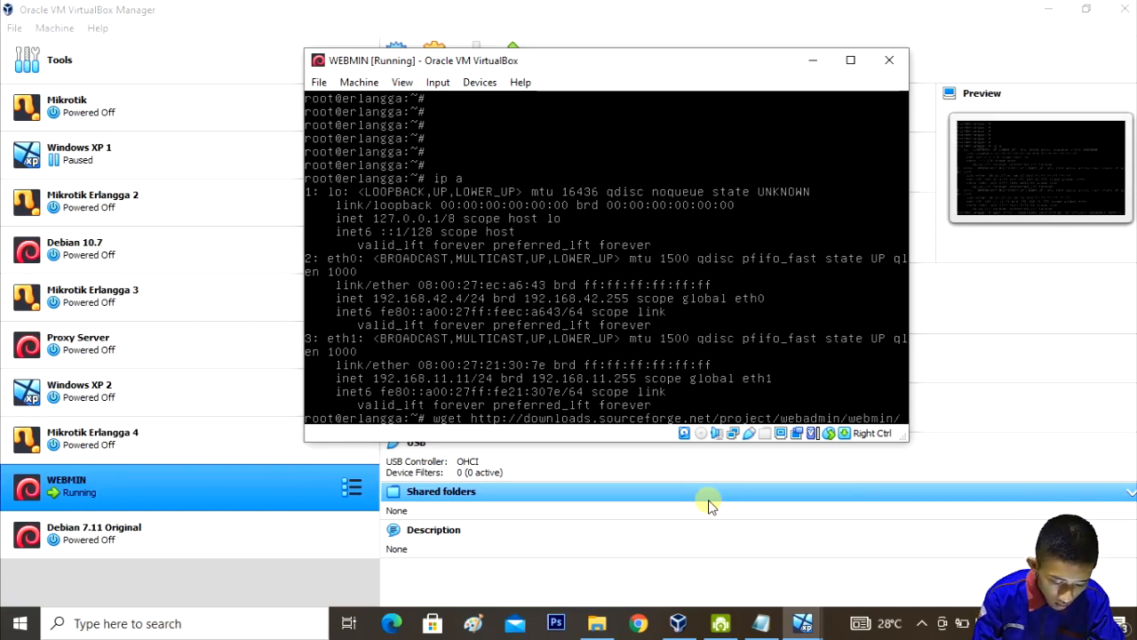
{"action": "type", "text": "1.7"}
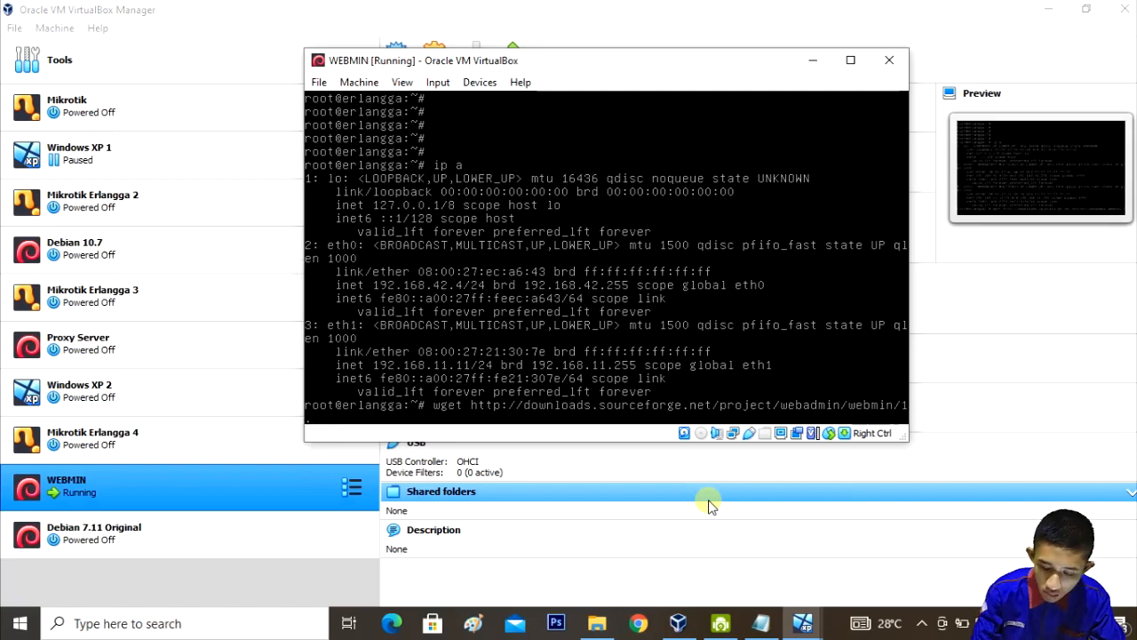
{"action": "type", "text": "70"}
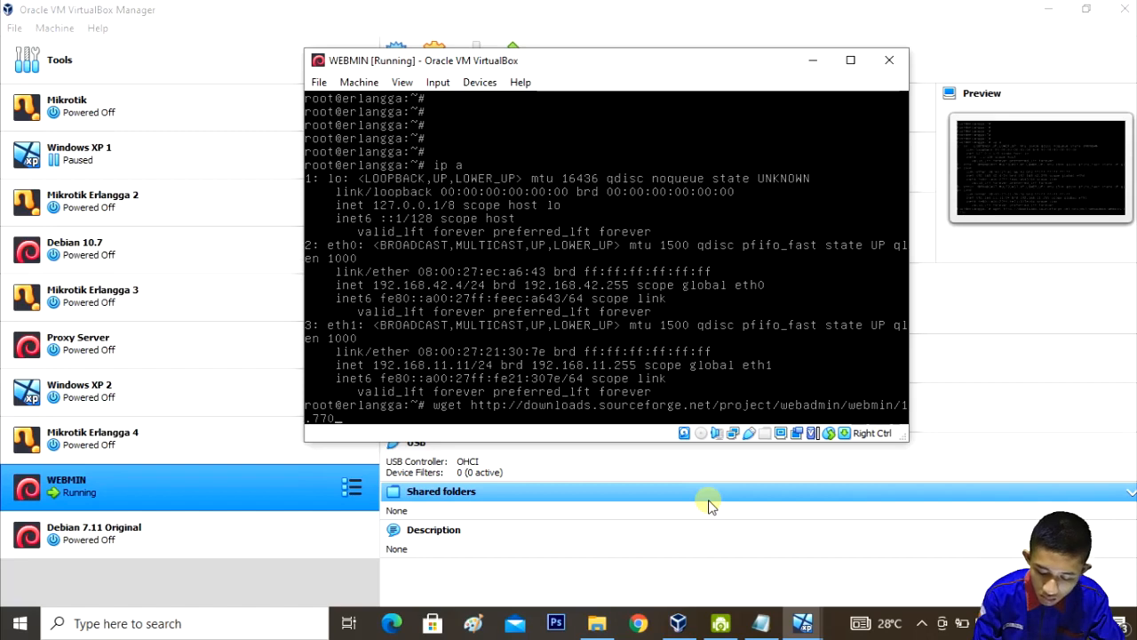
{"action": "type", "text": "/webmin"}
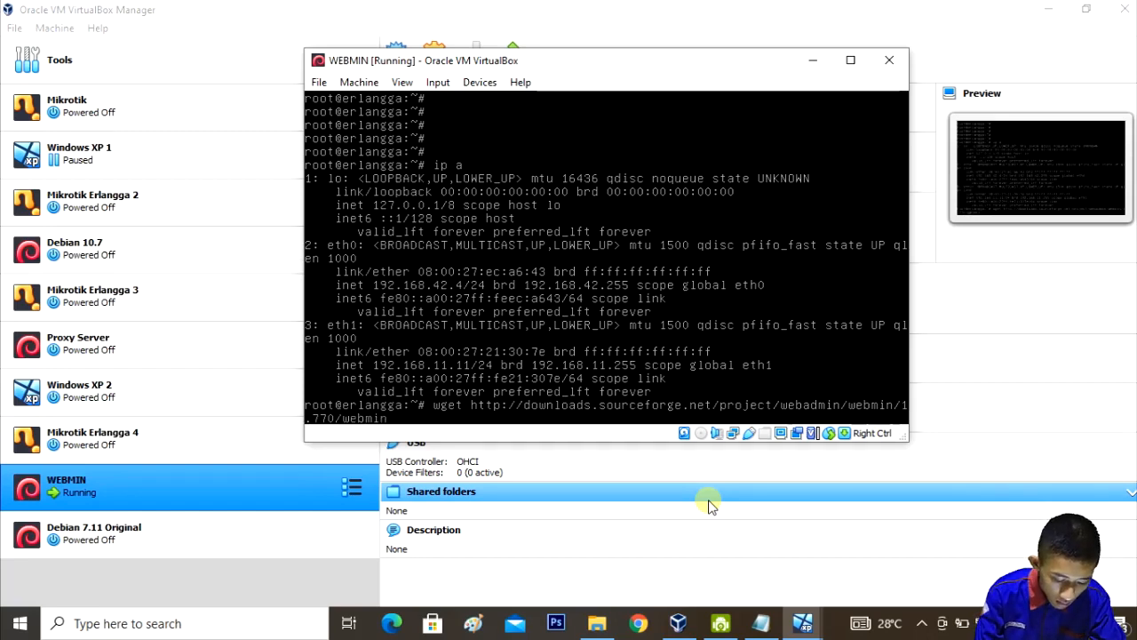
{"action": "type", "text": "-1.7"}
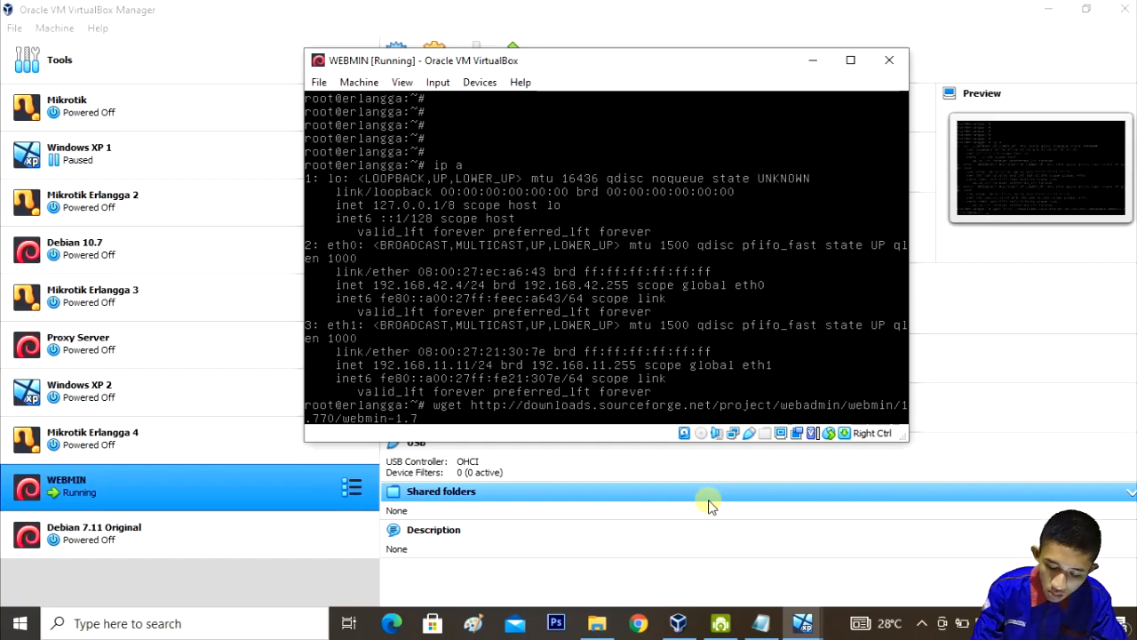
{"action": "type", "text": "70"}
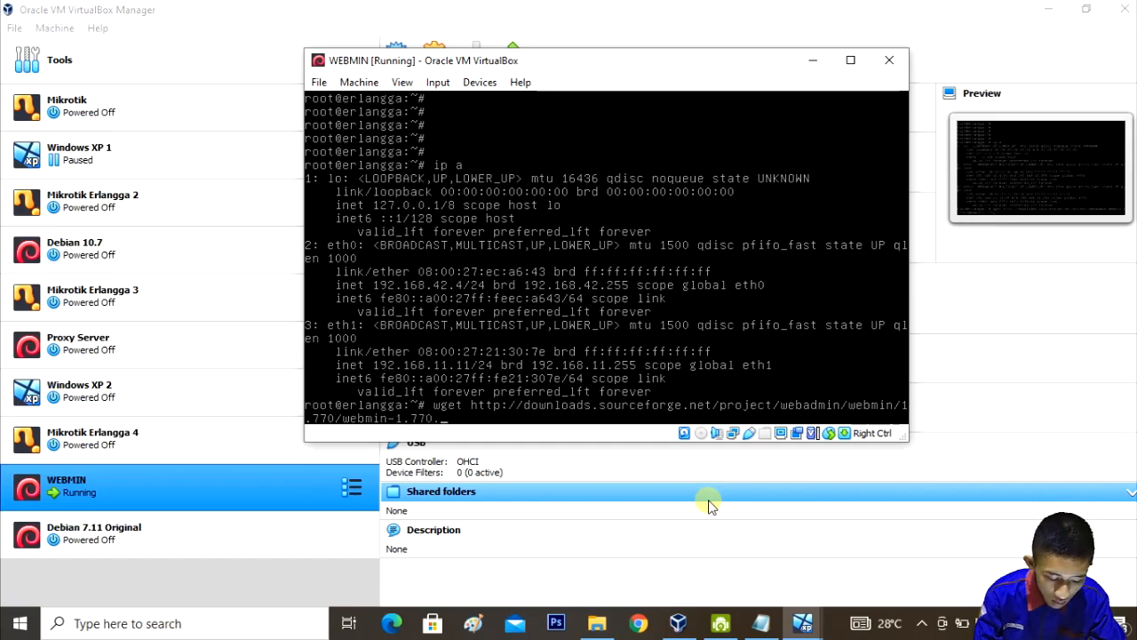
{"action": "type", "text": ".tar"}
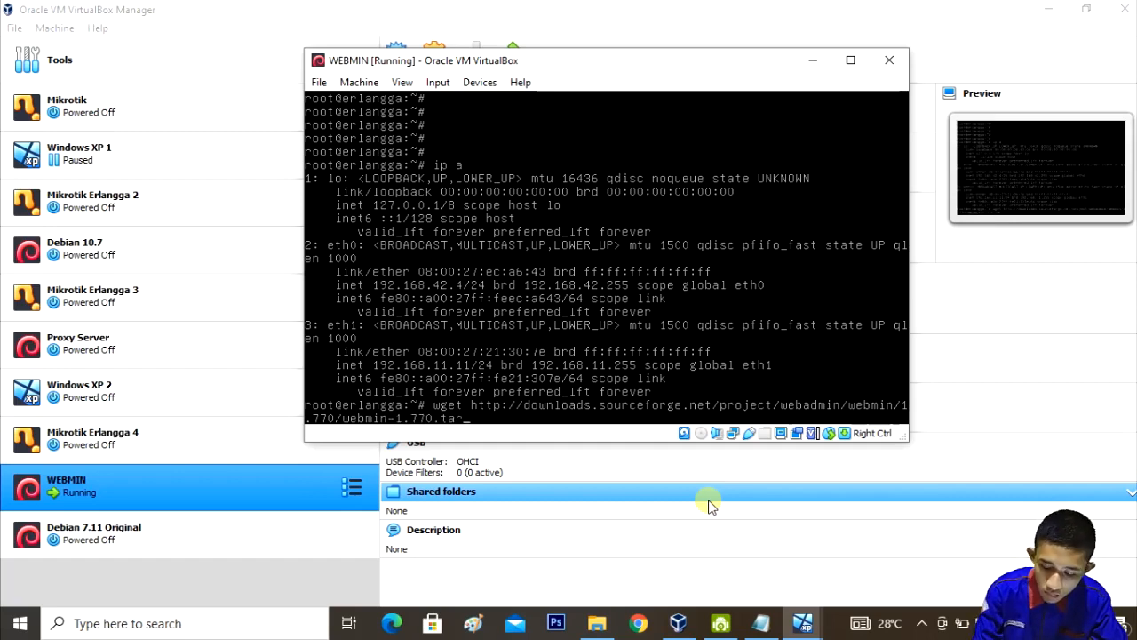
{"action": "type", "text": ".gz"}
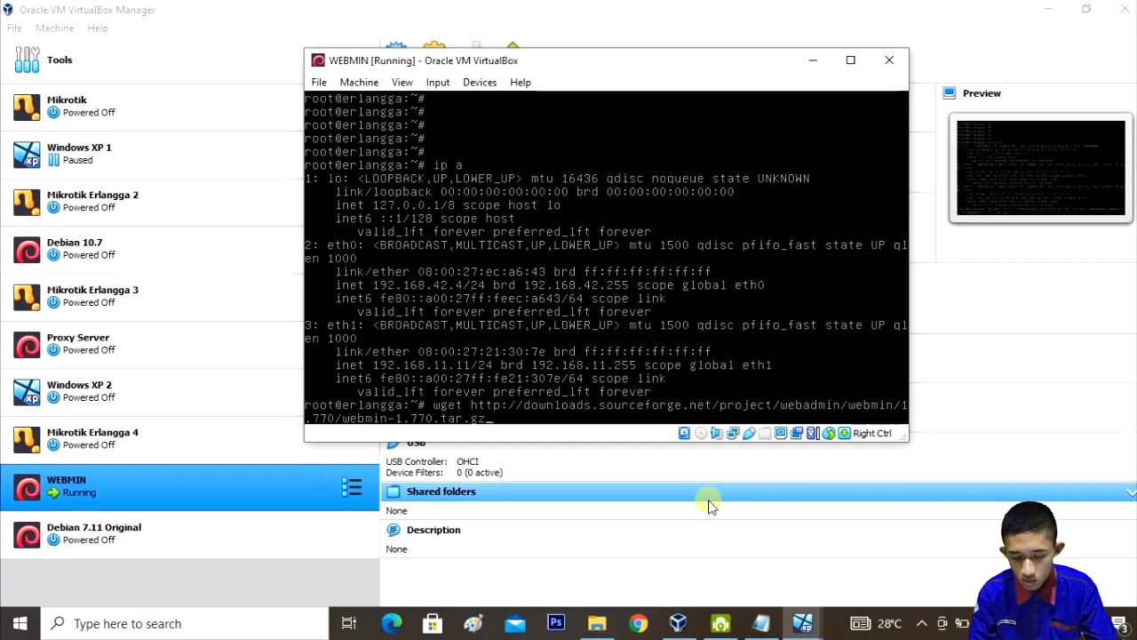
{"action": "key", "text": "Return"}
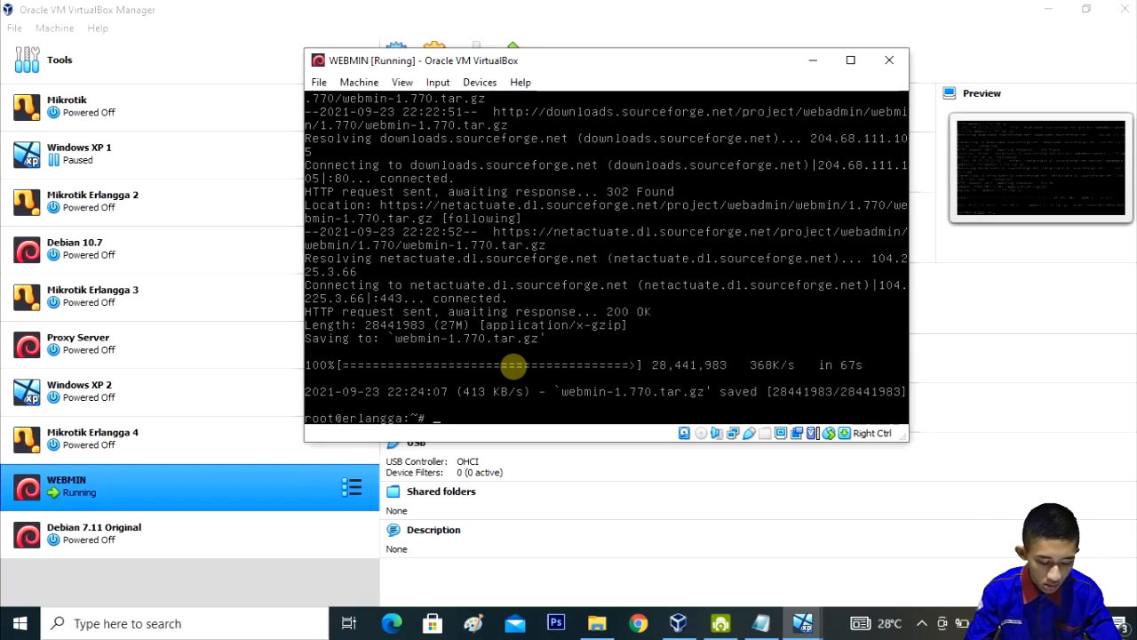
Step: Extract webmin-1.770.tar.gz with 'tar zxvf', tab-completing the archive name
{"action": "type", "text": "tar "}
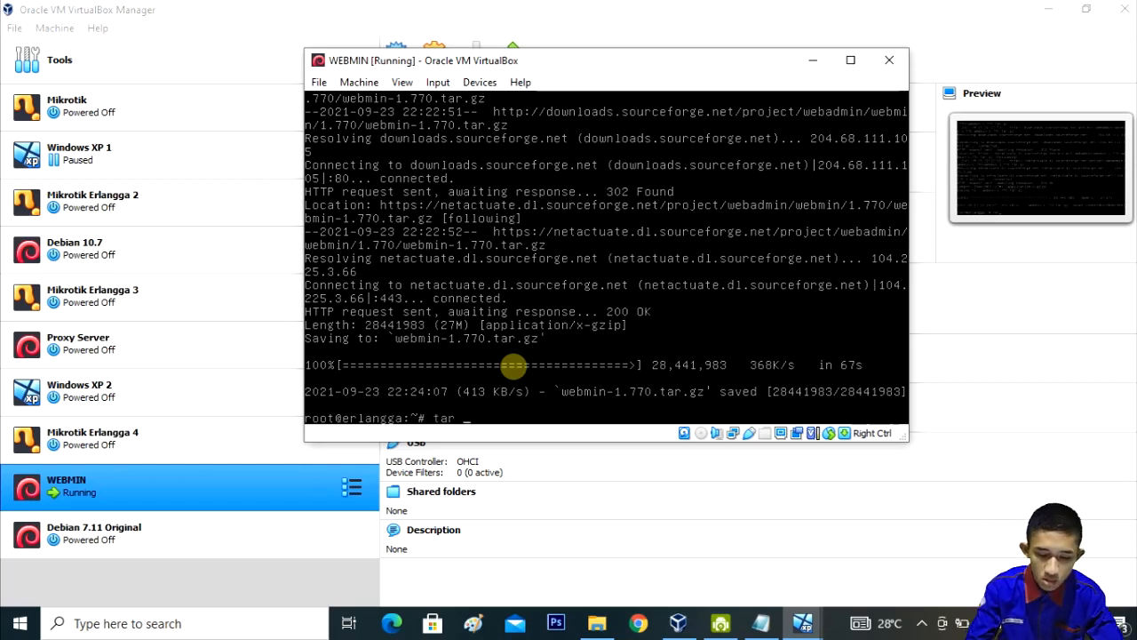
{"action": "type", "text": "zxvf"}
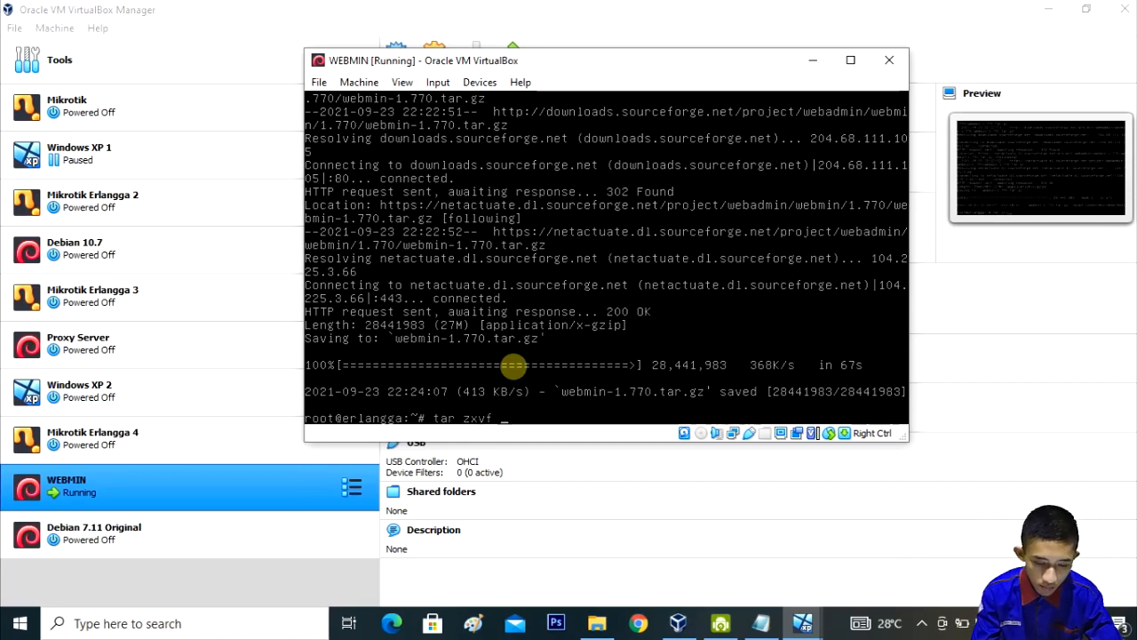
{"action": "type", "text": " w"}
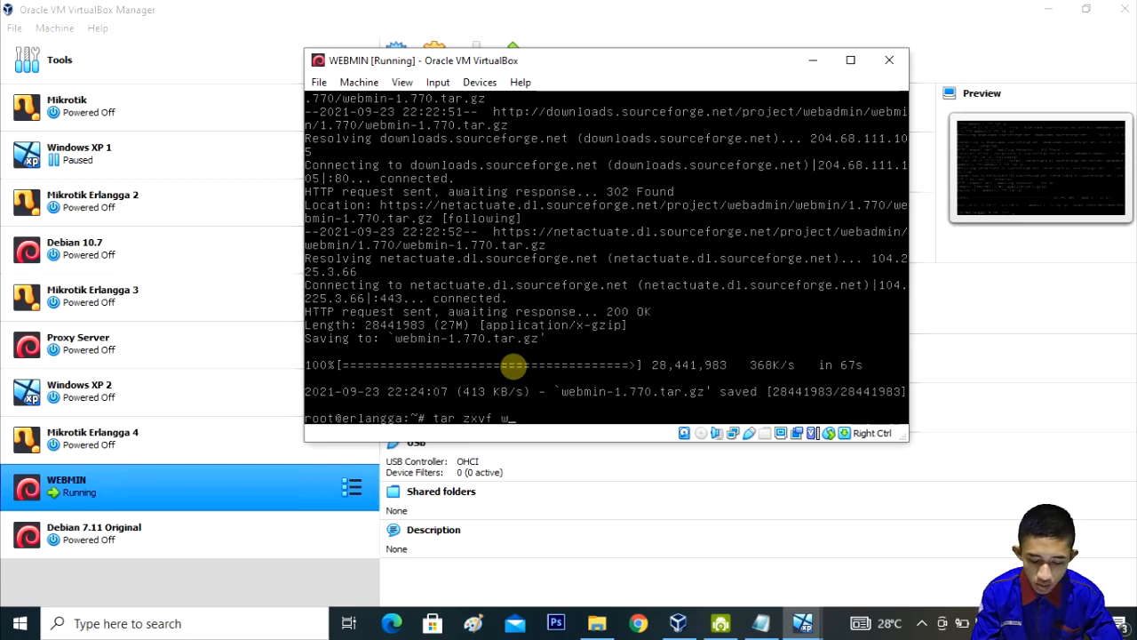
{"action": "type", "text": "eb"}
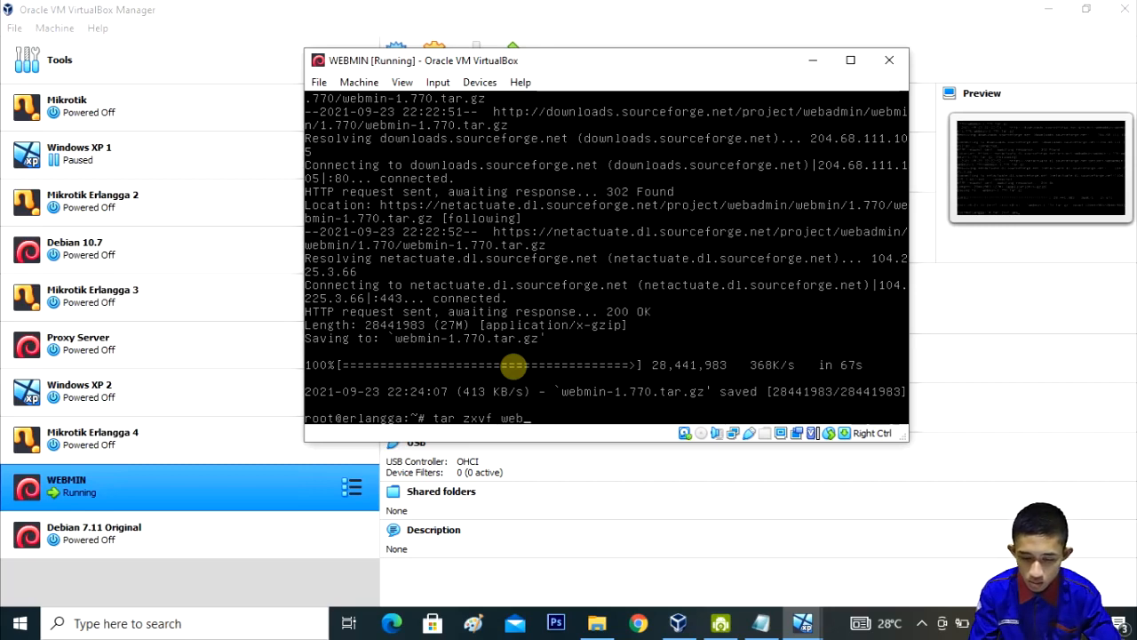
{"action": "key", "text": "Tab"}
{"action": "key", "text": "Return"}
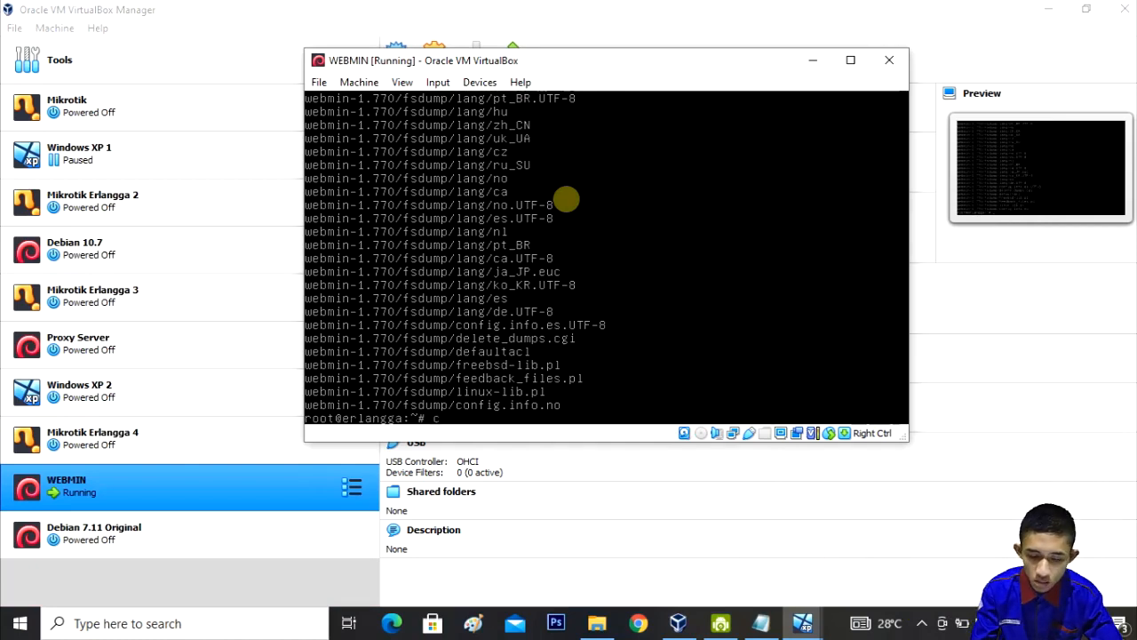
Step: Copy the webmin-1.770 folder into /usr/local/src with 'cp -rvf'
{"action": "type", "text": "p"}
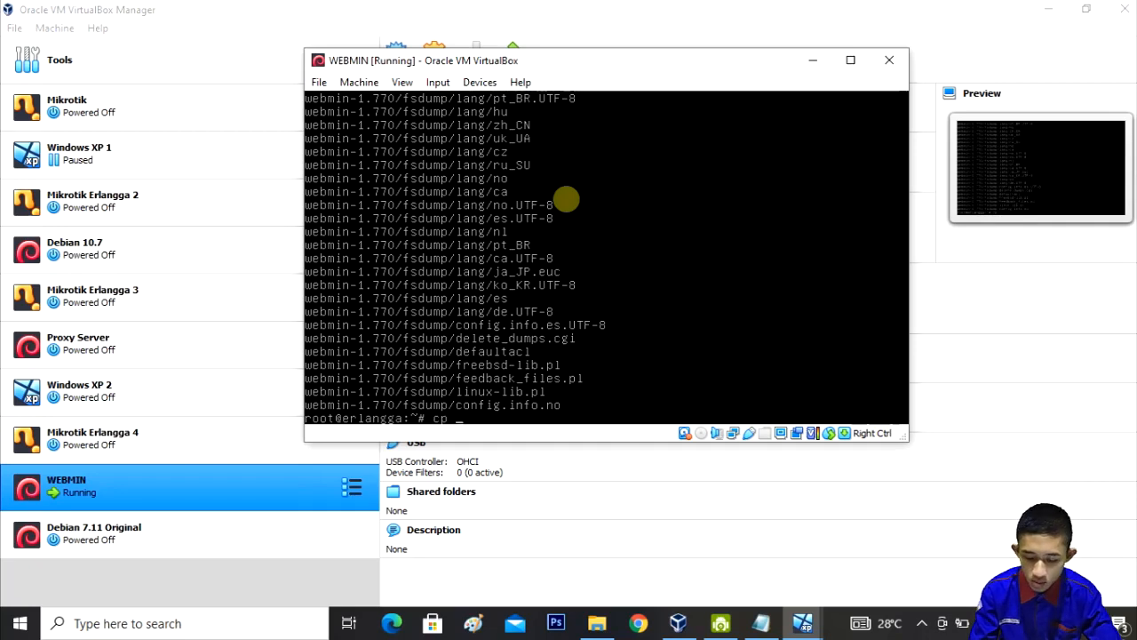
{"action": "type", "text": "-"}
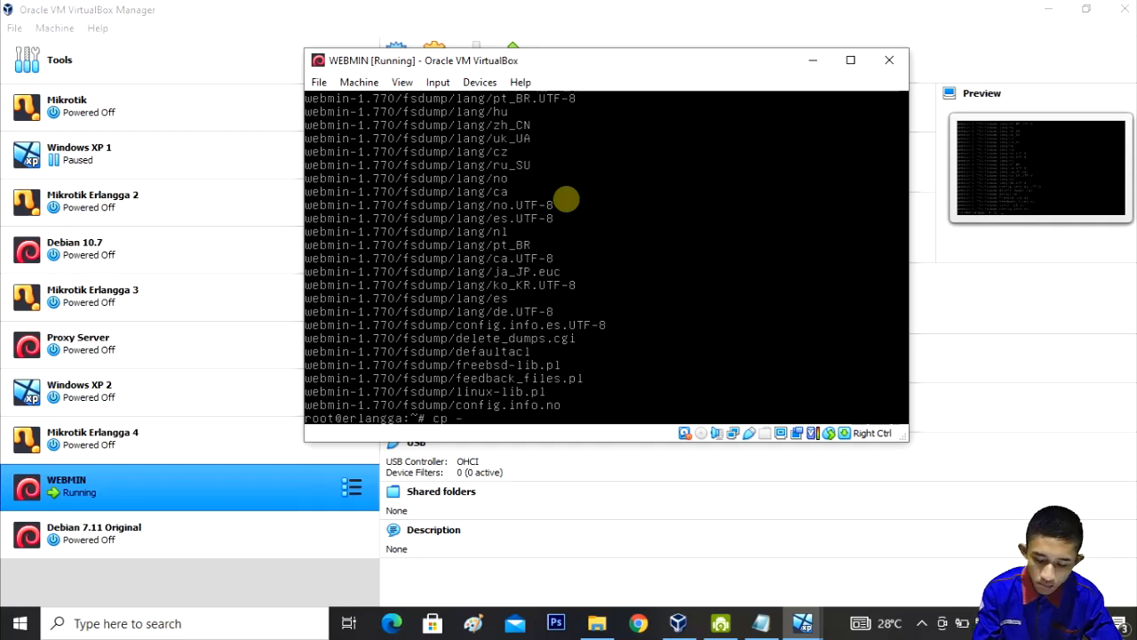
{"action": "type", "text": "rvf"}
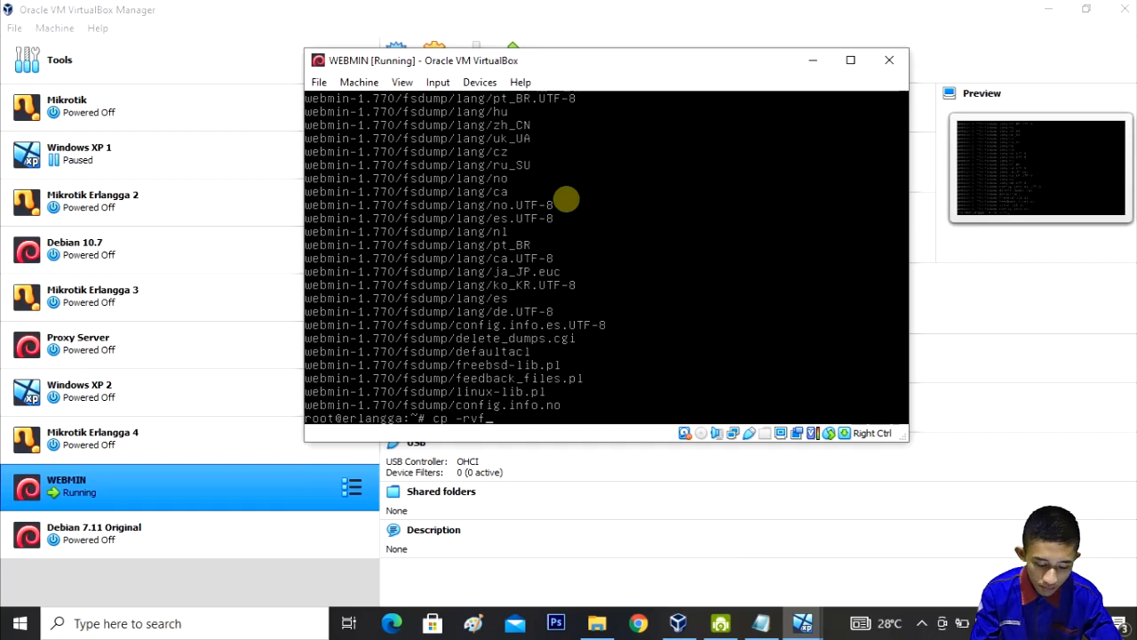
{"action": "type", "text": " webmin-1.770"}
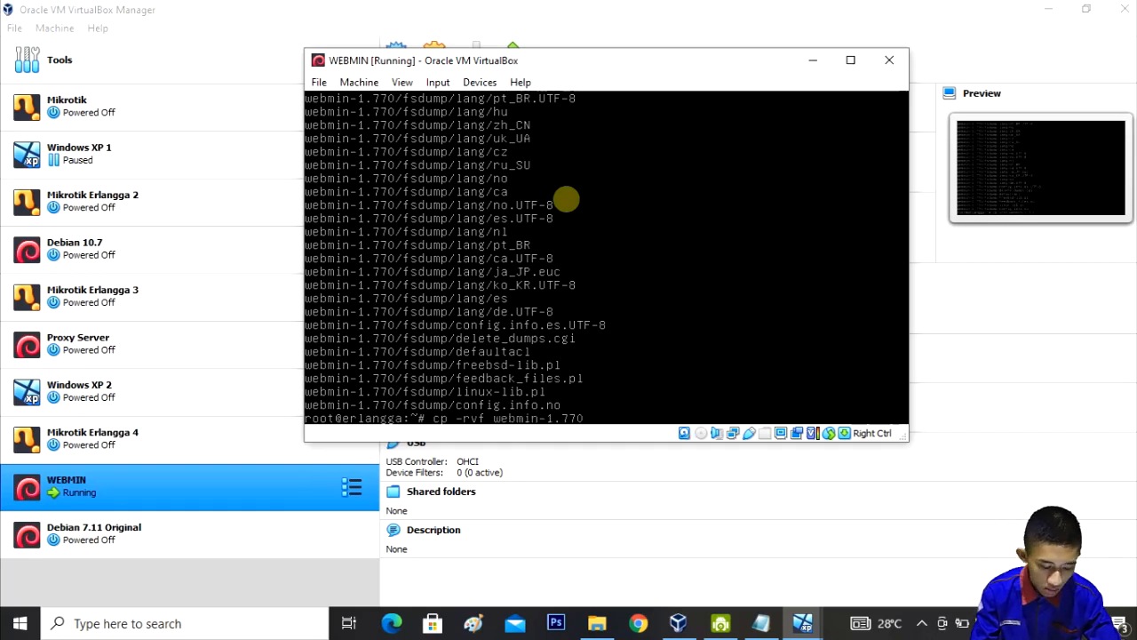
{"action": "type", "text": " /"}
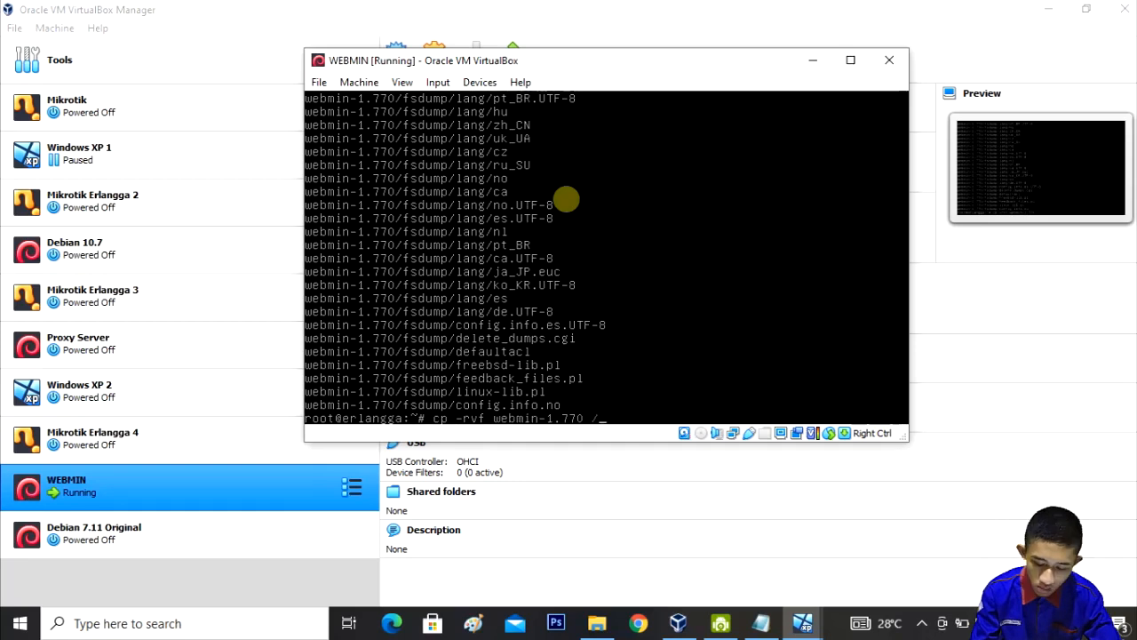
{"action": "type", "text": "usr/"}
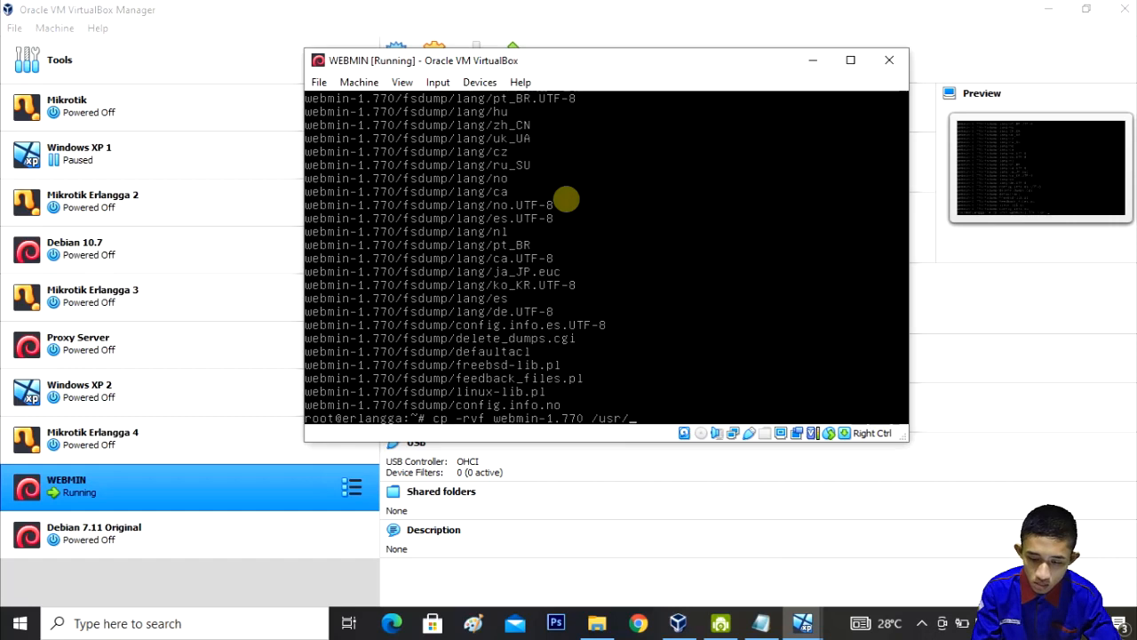
{"action": "type", "text": "l"}
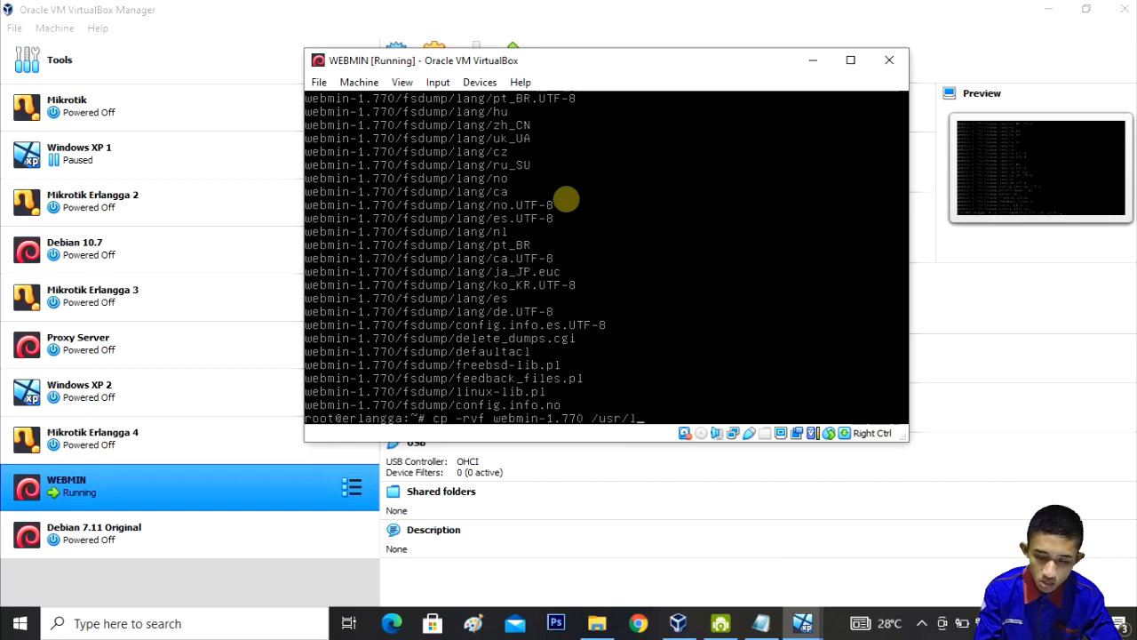
{"action": "type", "text": "ocal/"}
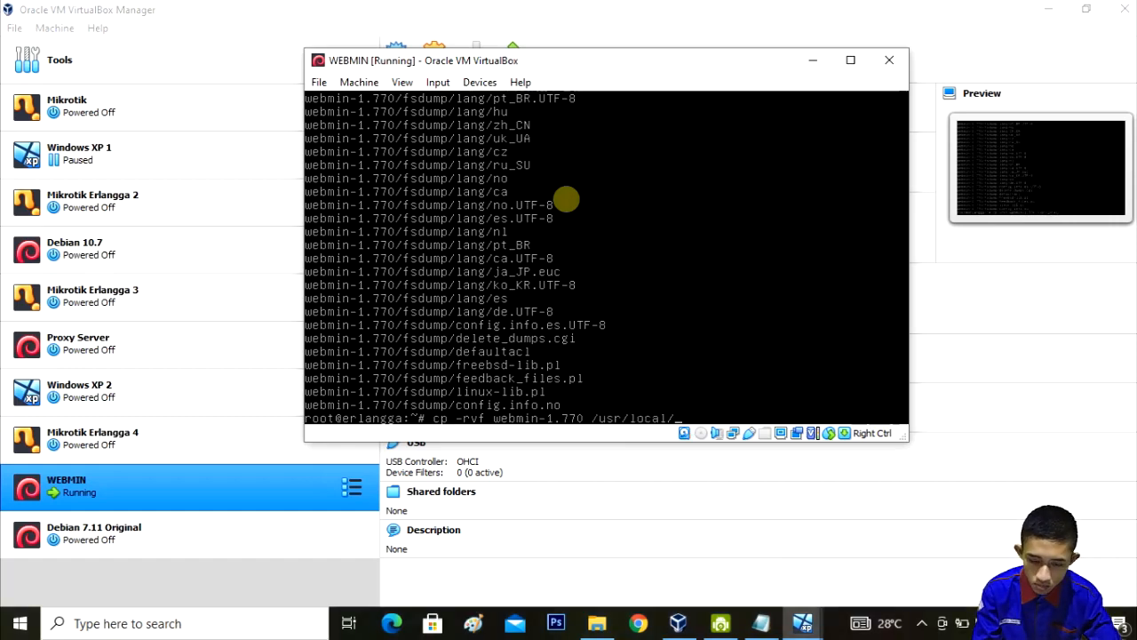
{"action": "type", "text": "src"}
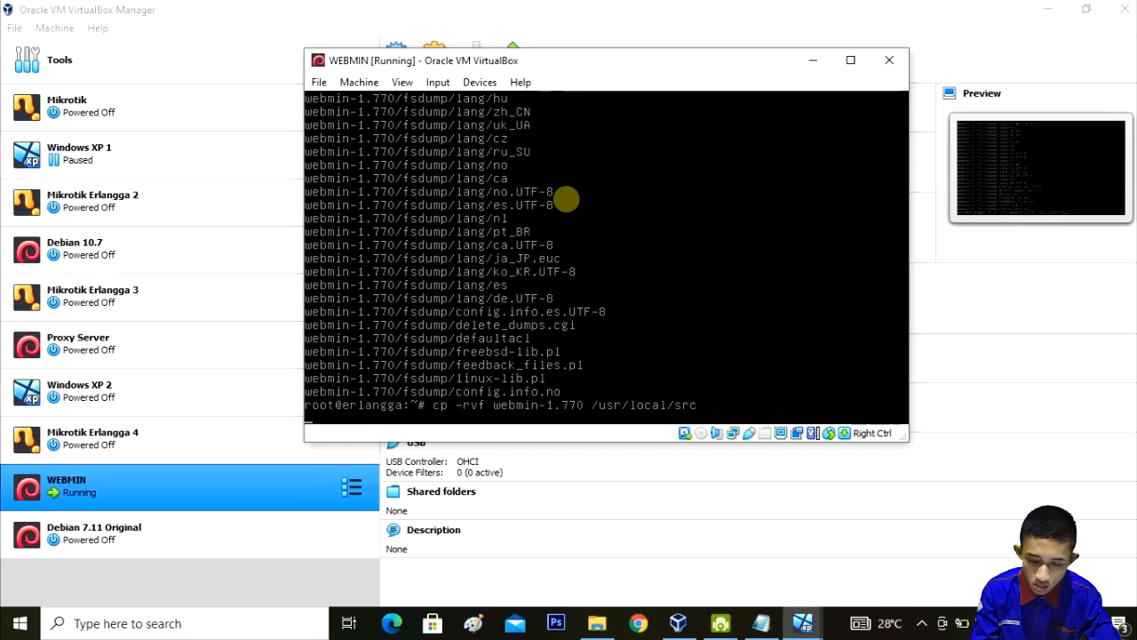
{"action": "key", "text": "Return"}
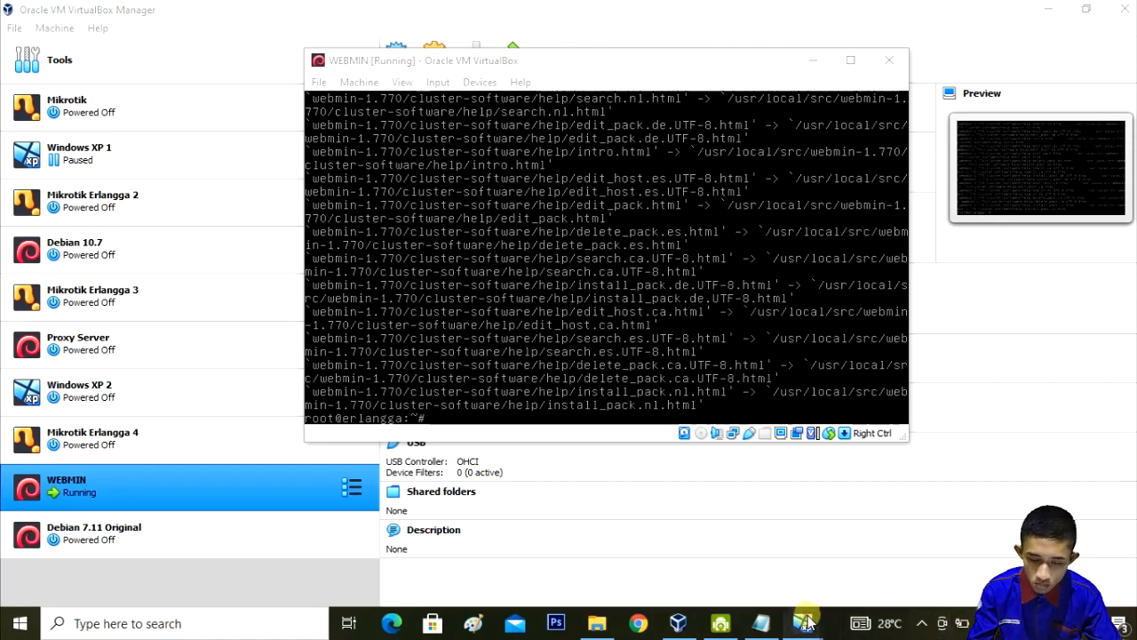
{"action": "mouse_move", "coordinate": [806, 622]}
{"action": "left_click", "coordinate": [853, 560]}
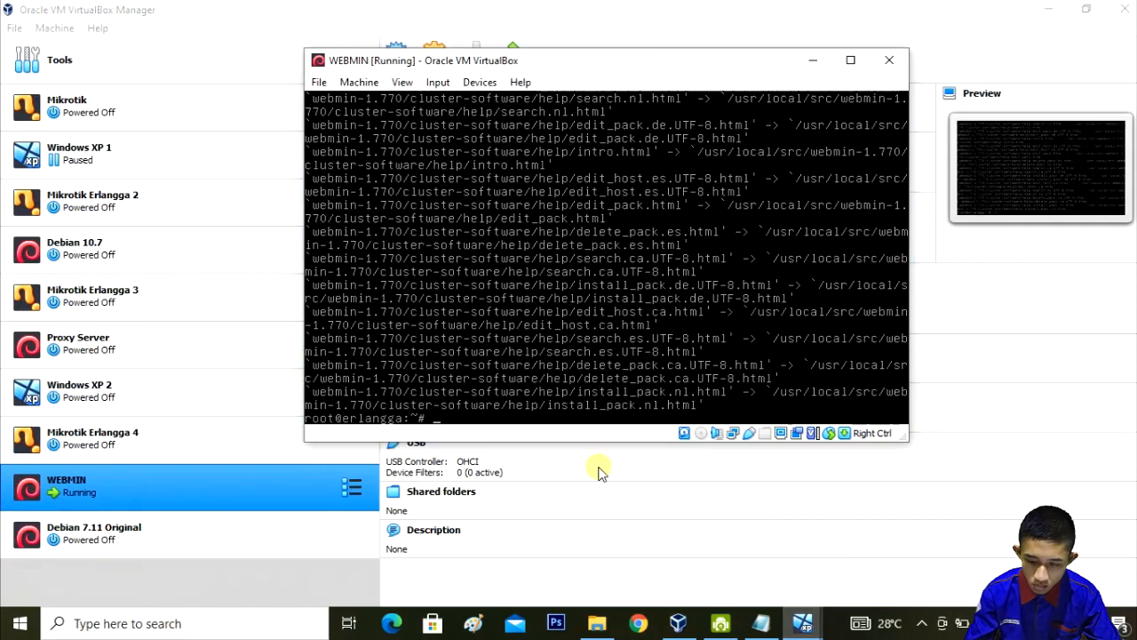
Step: Change into /usr/local/src/webmin-1.770 and list its files with ls
{"action": "type", "text": "cd"}
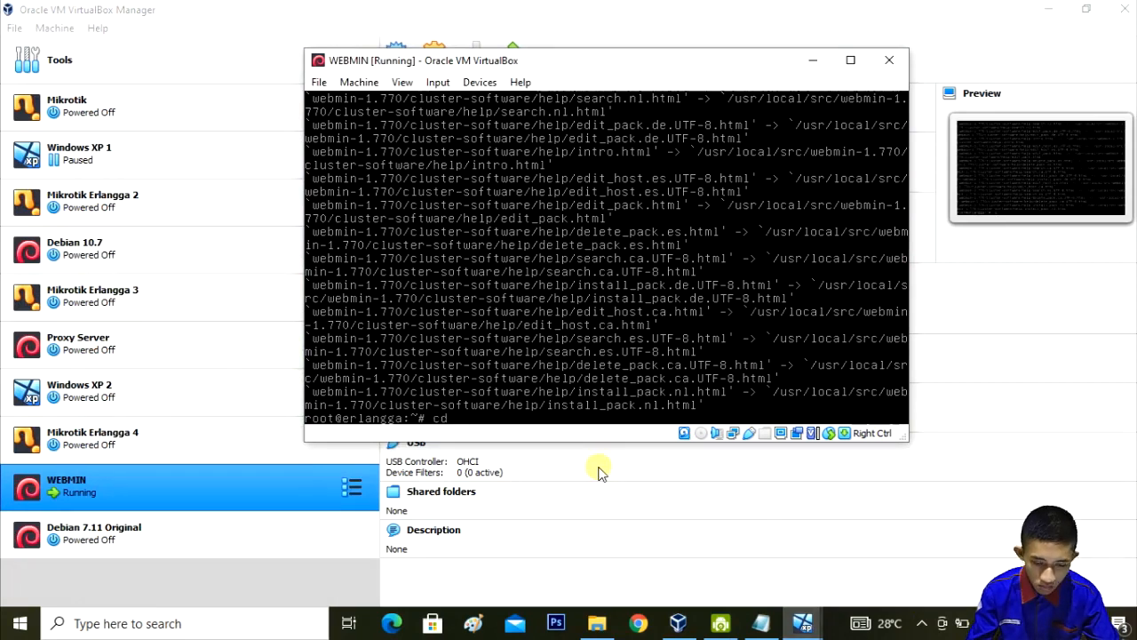
{"action": "type", "text": " /us"}
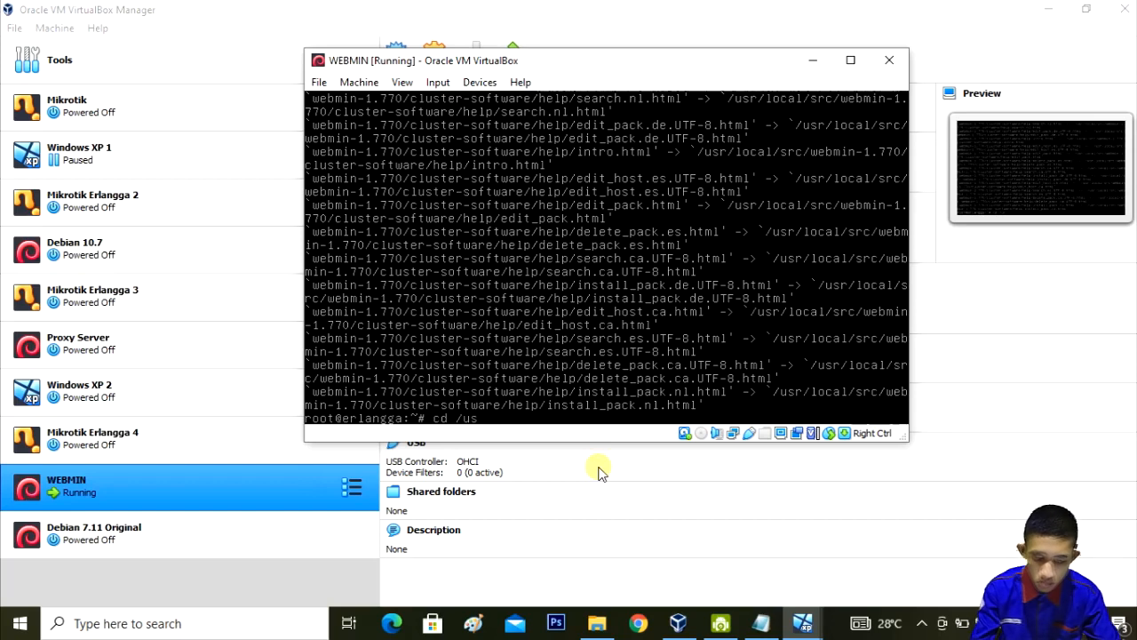
{"action": "type", "text": "r/loca"}
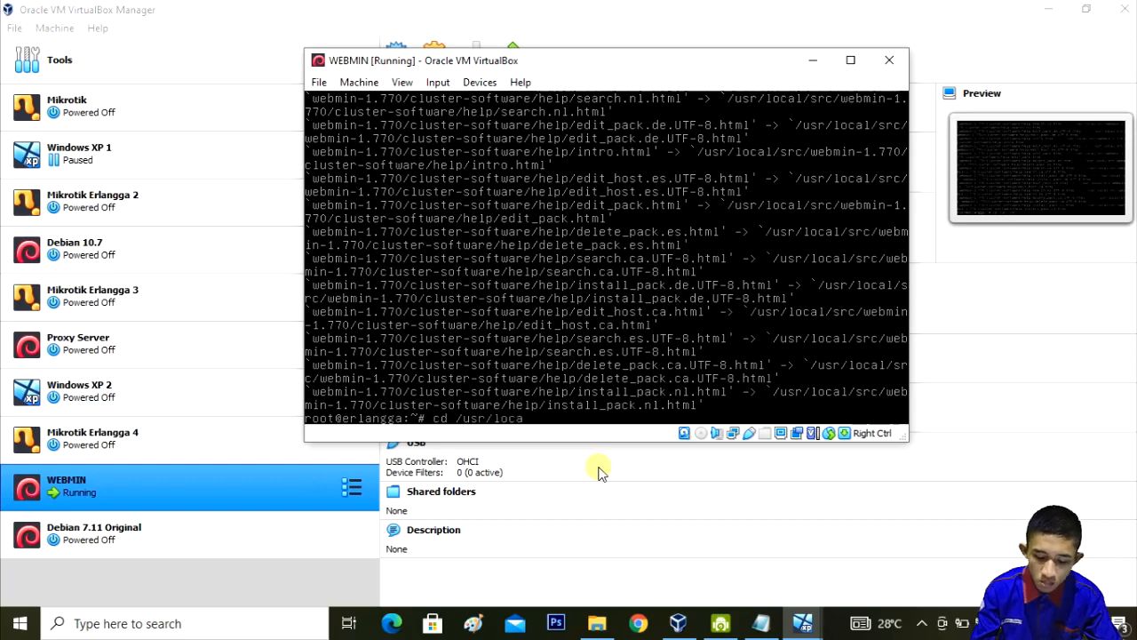
{"action": "type", "text": "l/"}
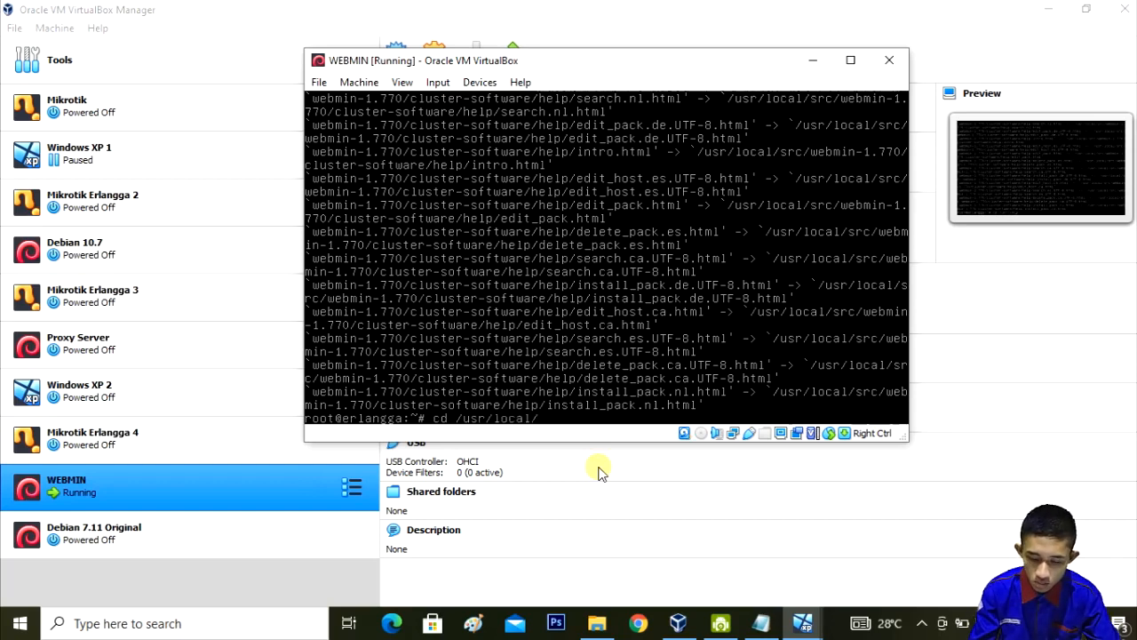
{"action": "type", "text": "sr"}
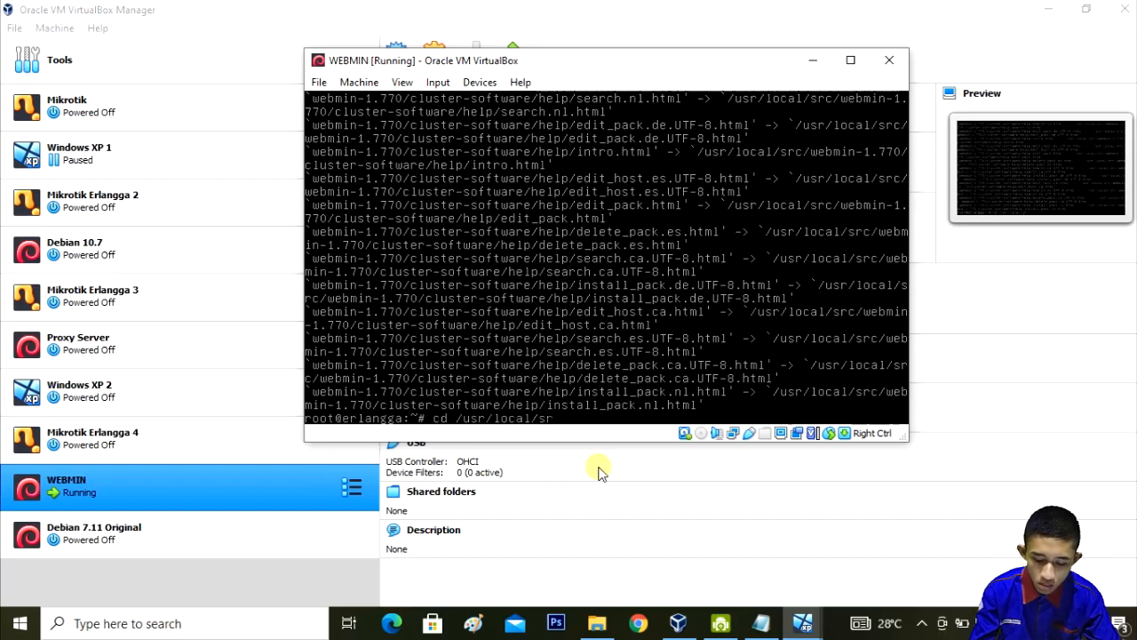
{"action": "type", "text": "c/we"}
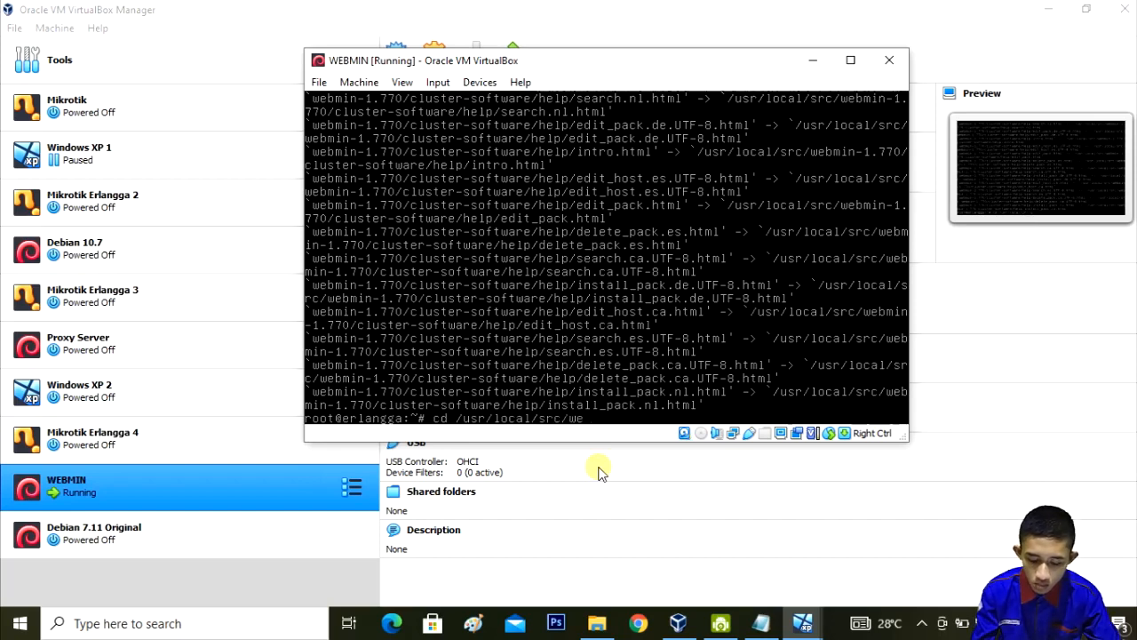
{"action": "key", "text": "Tab"}
{"action": "key", "text": "Return"}
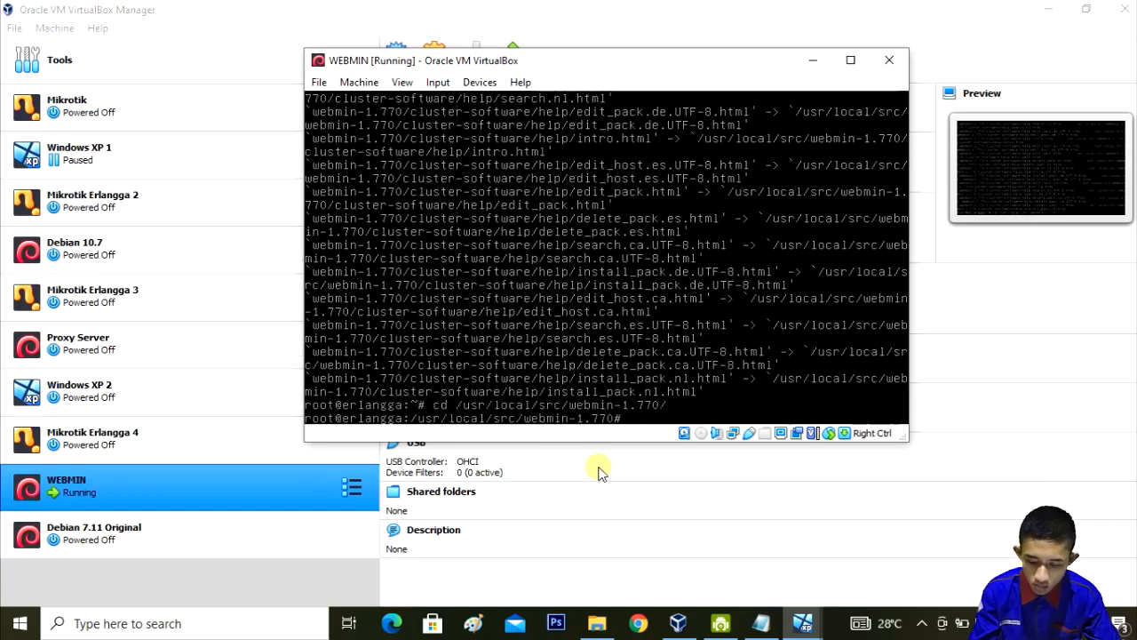
{"action": "type", "text": "ls"}
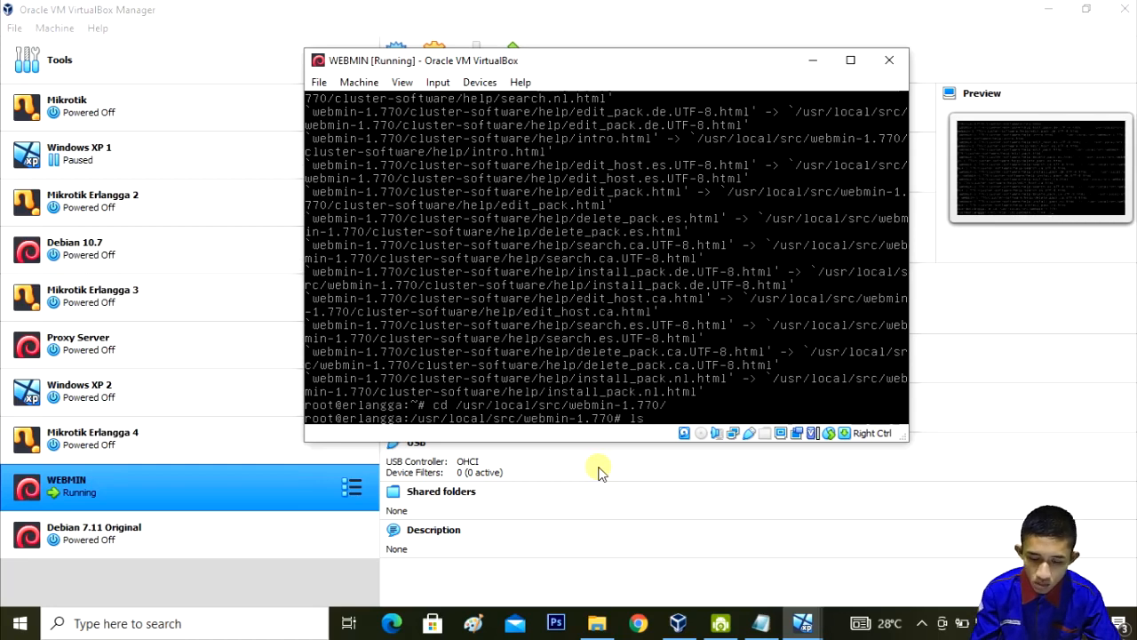
{"action": "key", "text": "Return"}
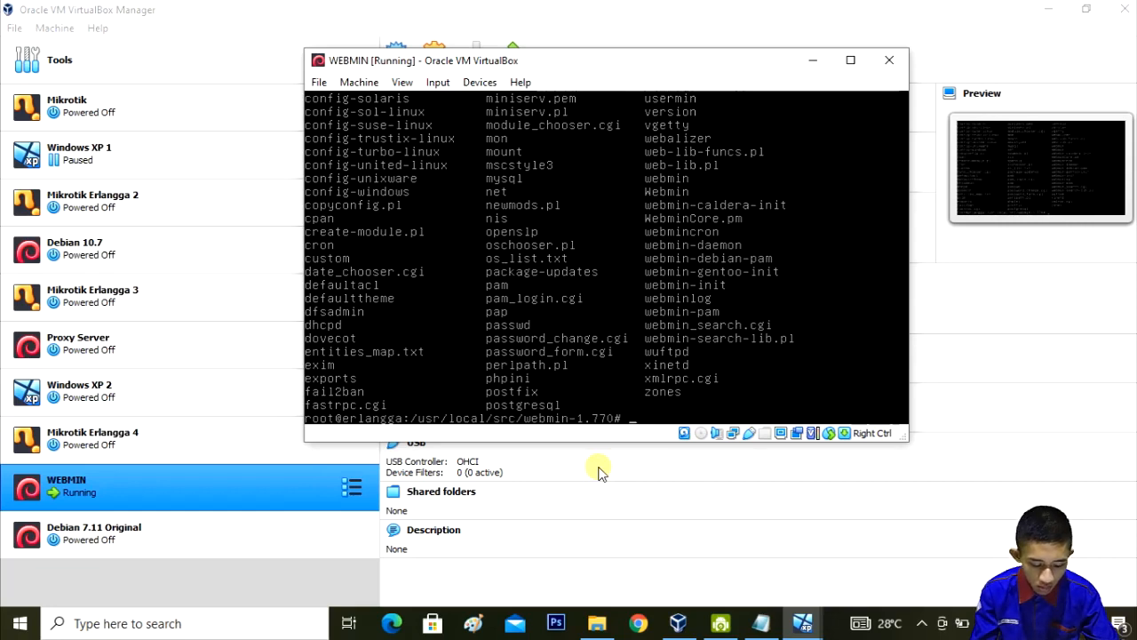
Step: Run 'sh setup.sh', accepting default /etc/webmin, /var/webmin and /usr/bin/perl paths
{"action": "type", "text": "sh "}
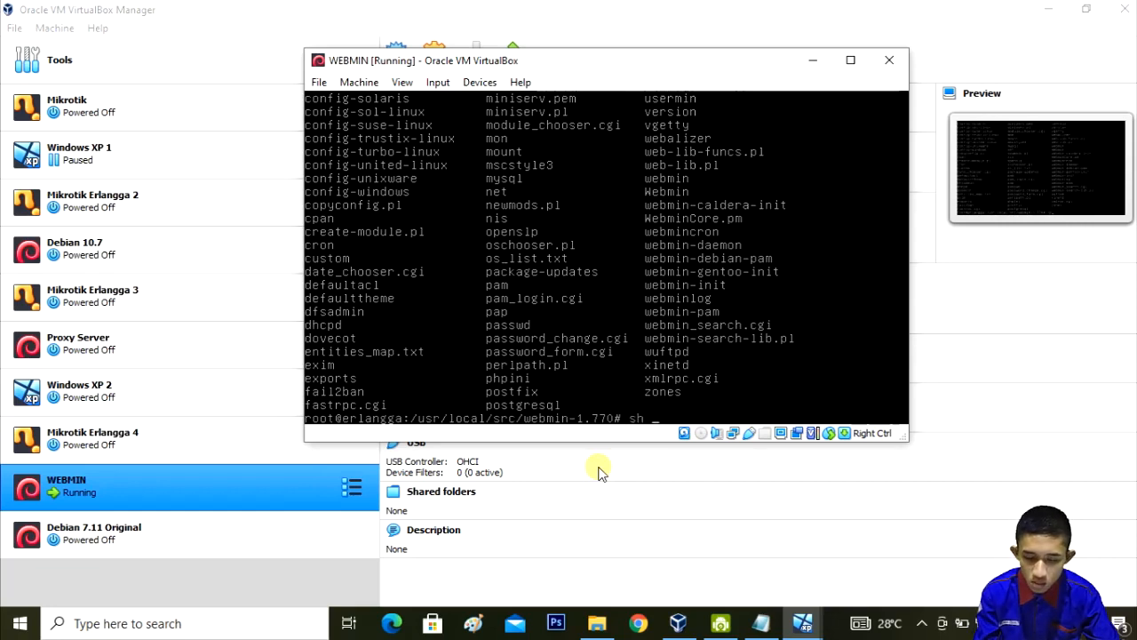
{"action": "type", "text": "setu"}
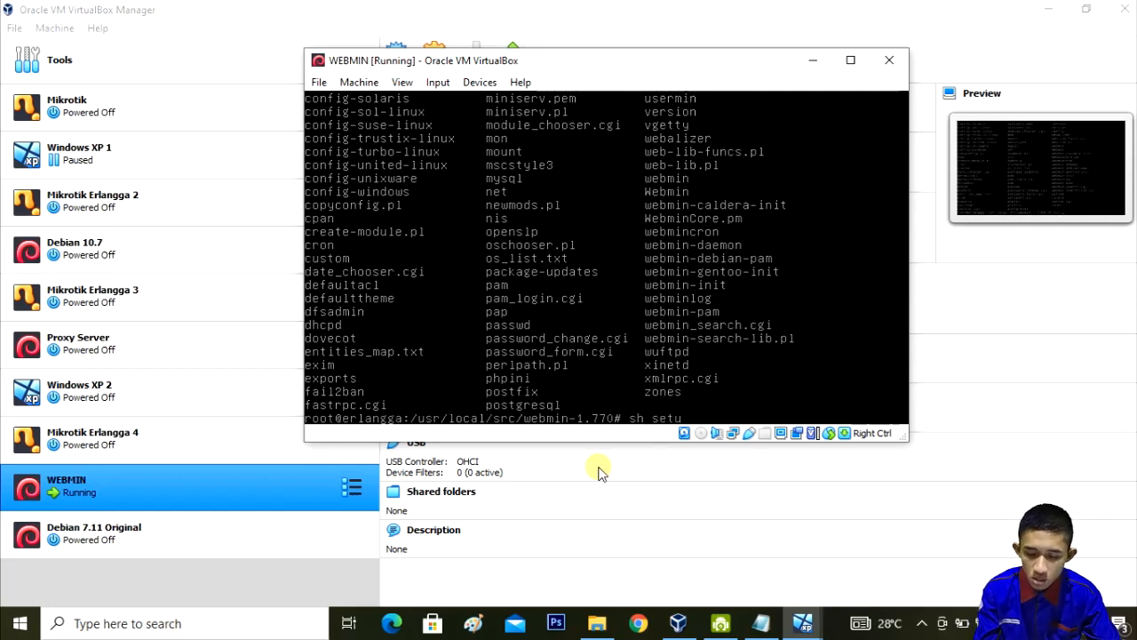
{"action": "type", "text": "p.sh"}
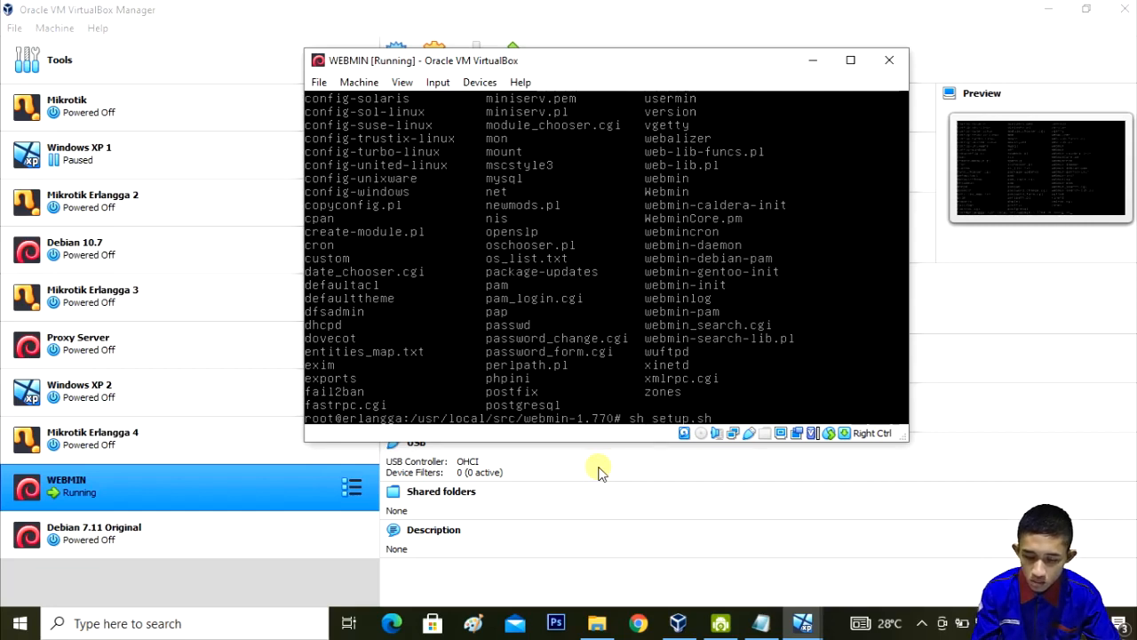
{"action": "key", "text": "Return"}
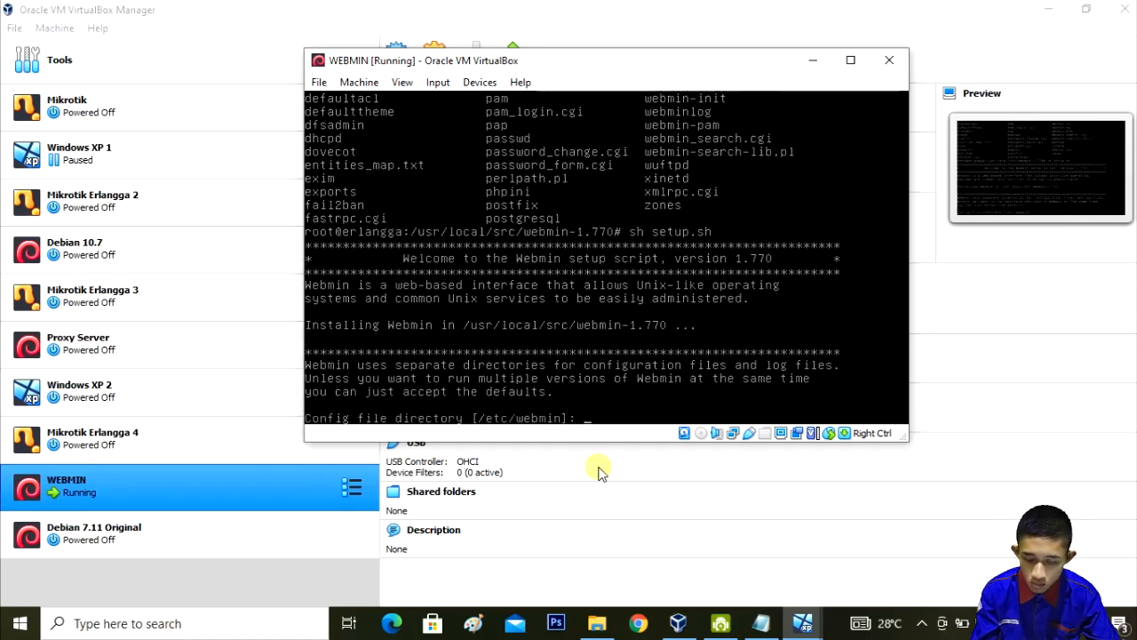
{"action": "key", "text": "Return"}
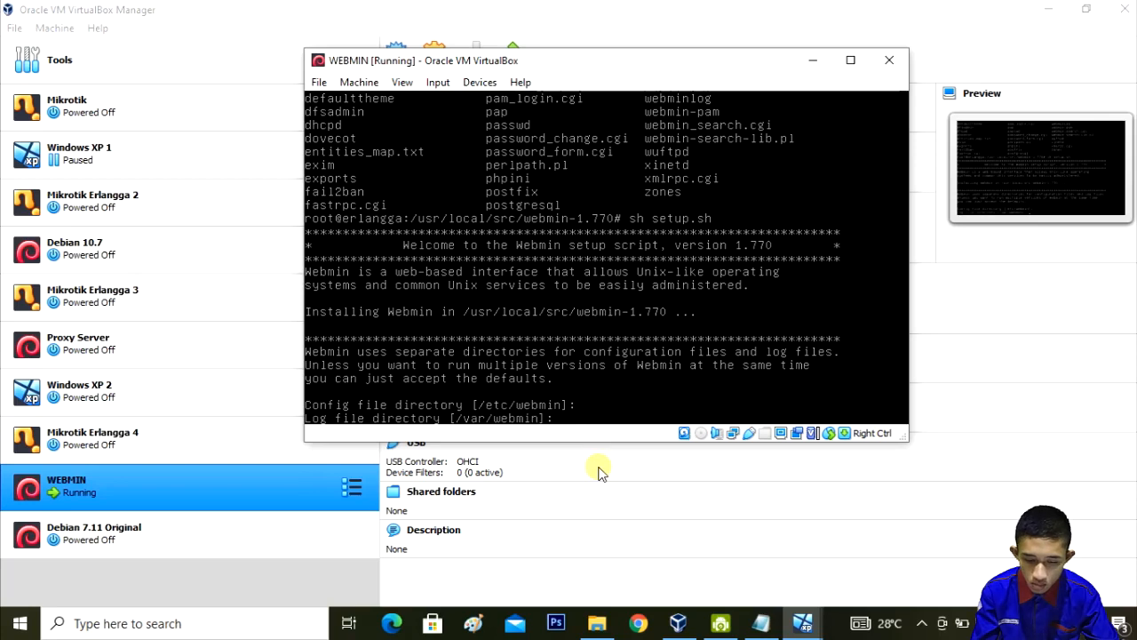
{"action": "key", "text": "Return"}
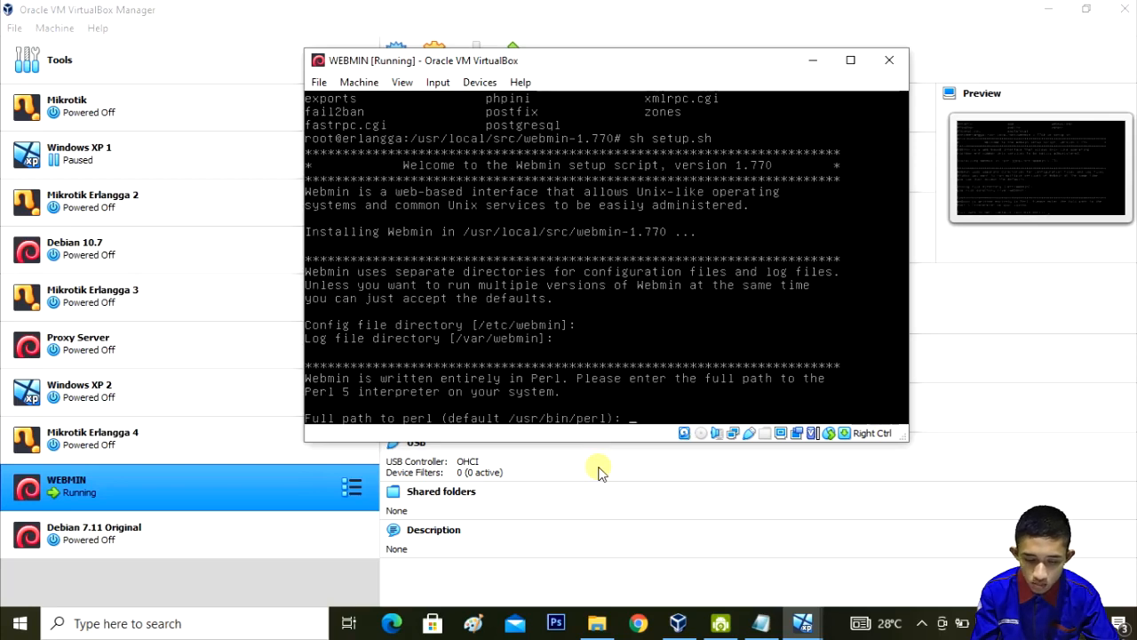
{"action": "key", "text": "Return"}
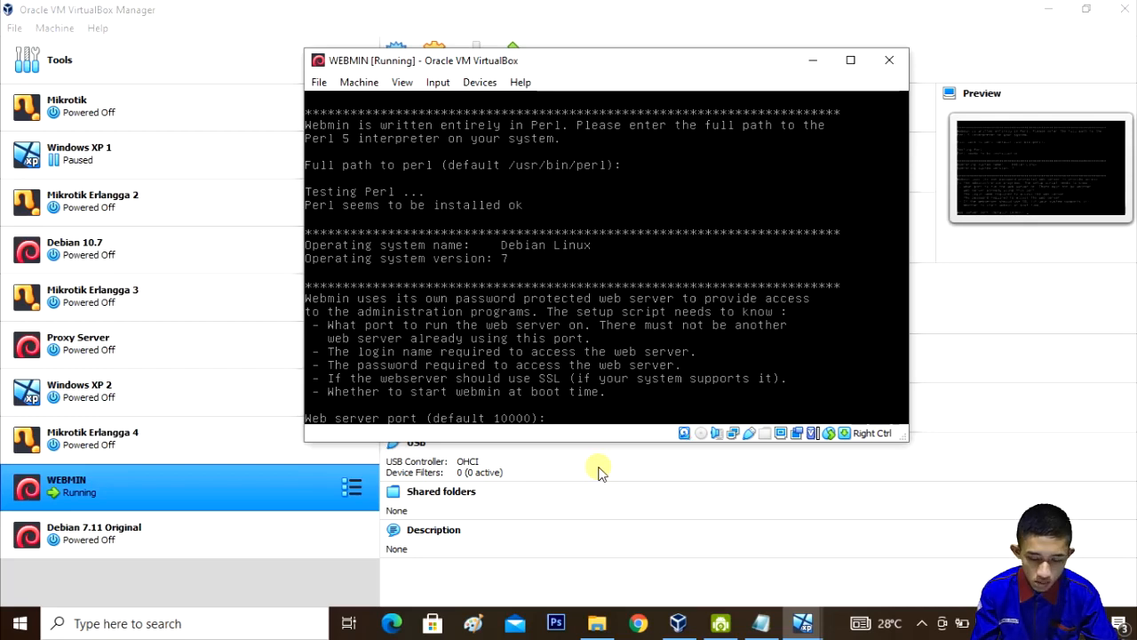
Step: Answer setup with port 10000, a login name and password, no SSL, default boot start
{"action": "key", "text": "Return"}
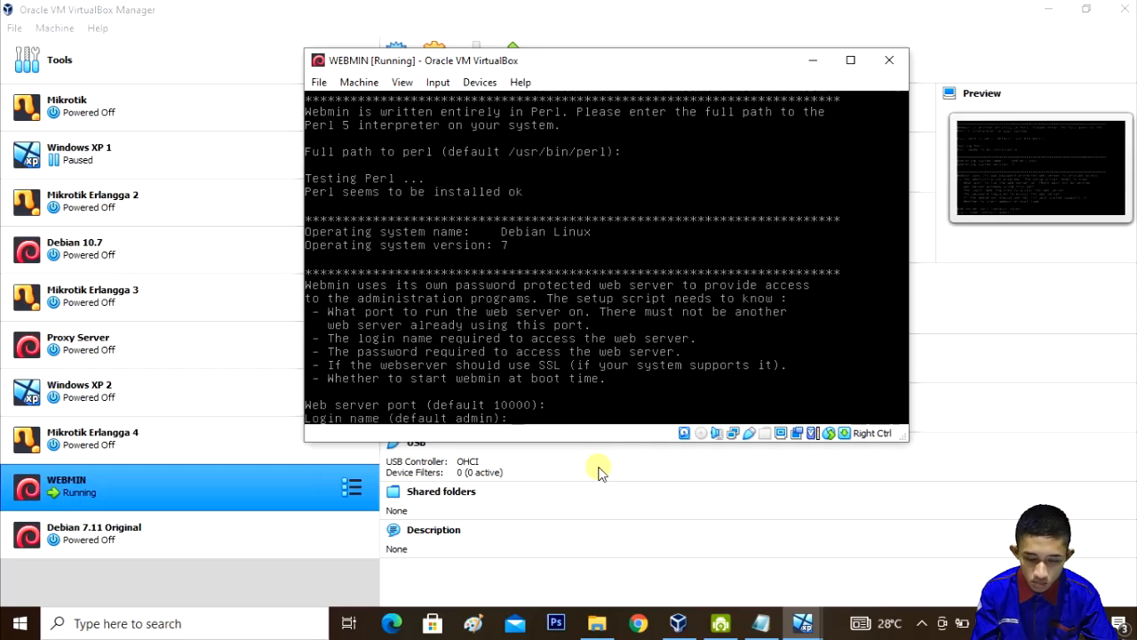
{"action": "type", "text": "e"}
{"action": "type", "text": "rlan"}
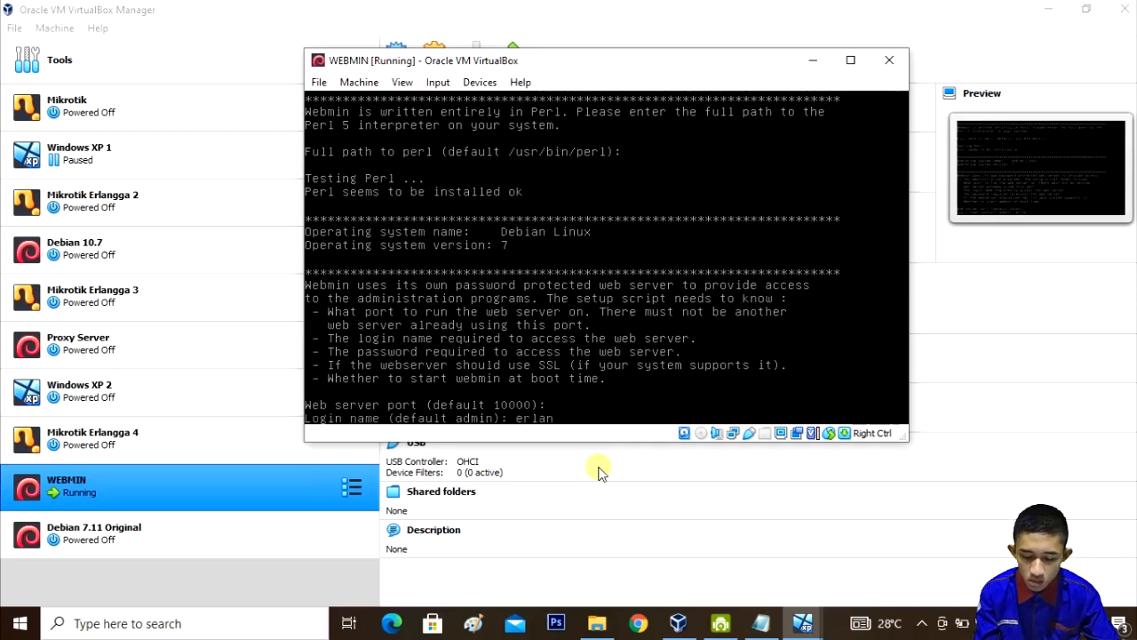
{"action": "type", "text": "gga"}
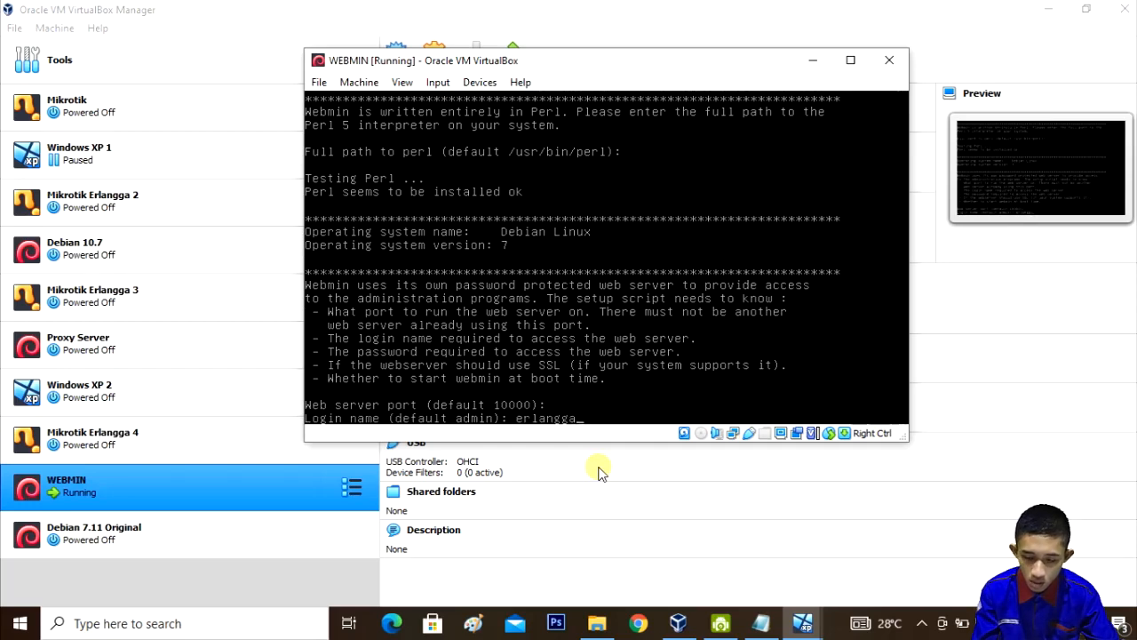
{"action": "key", "text": "Return"}
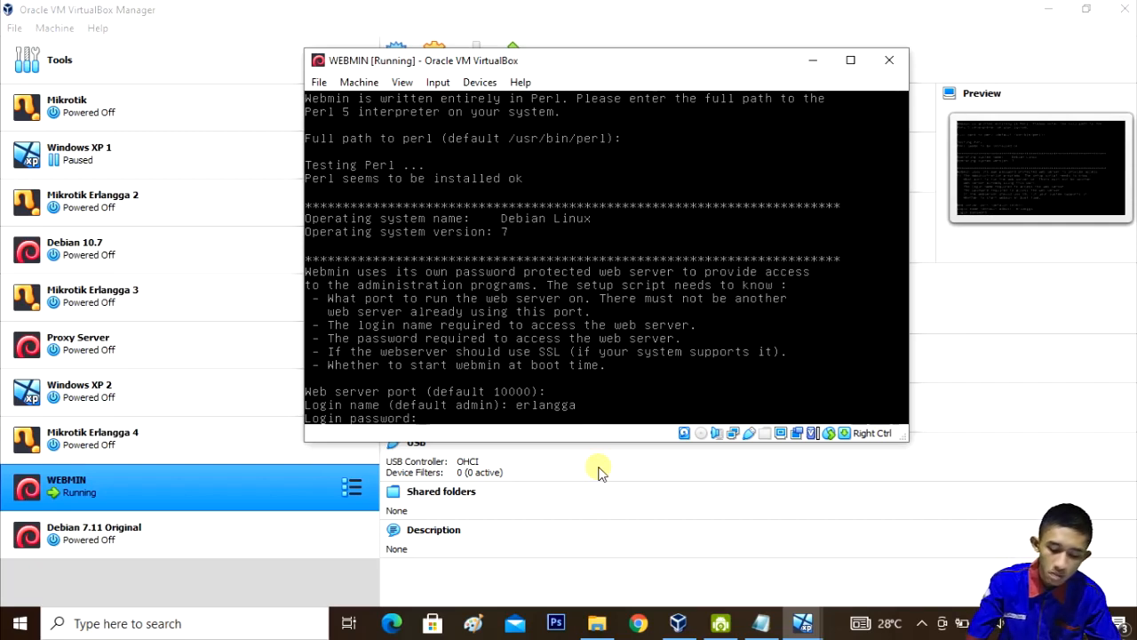
{"action": "key", "text": "Return"}
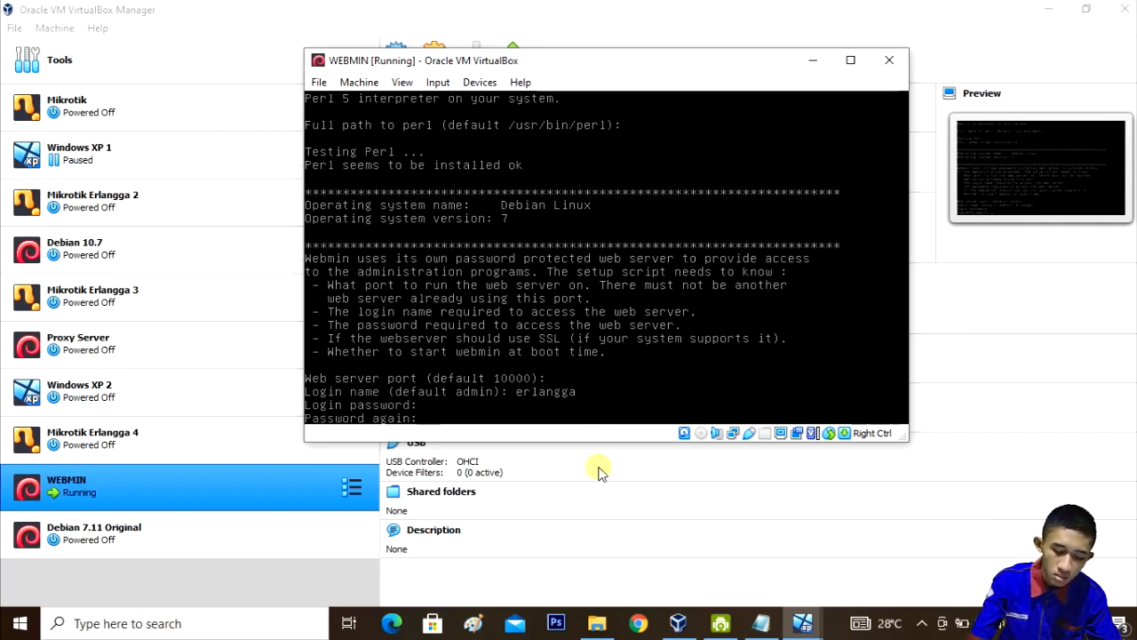
{"action": "key", "text": "Return"}
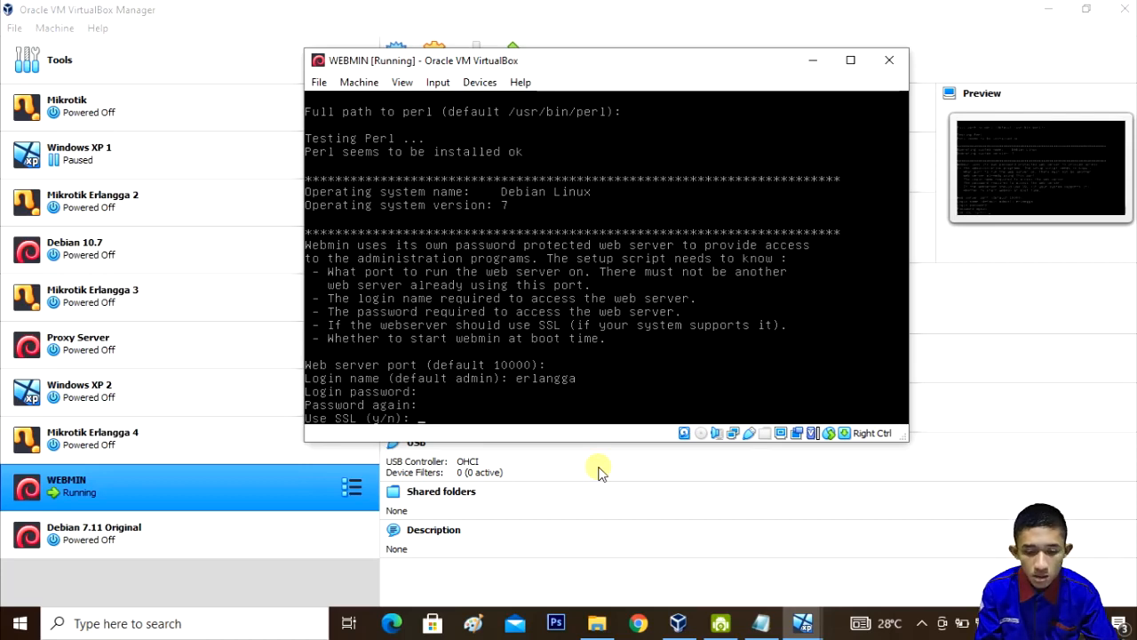
{"action": "type", "text": "n"}
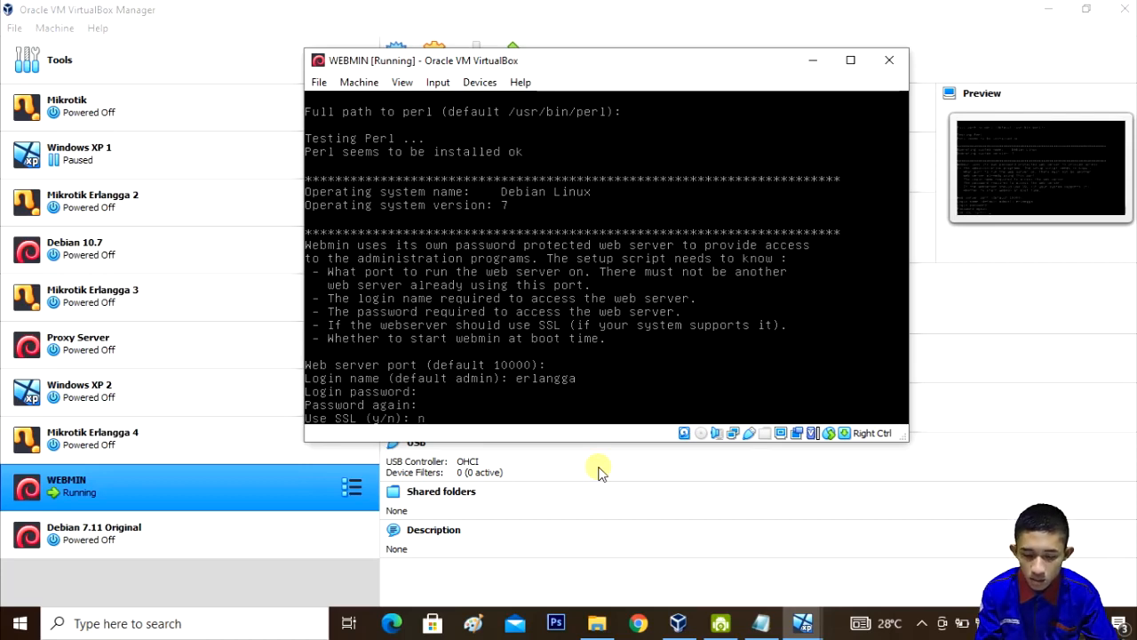
{"action": "key", "text": "Return"}
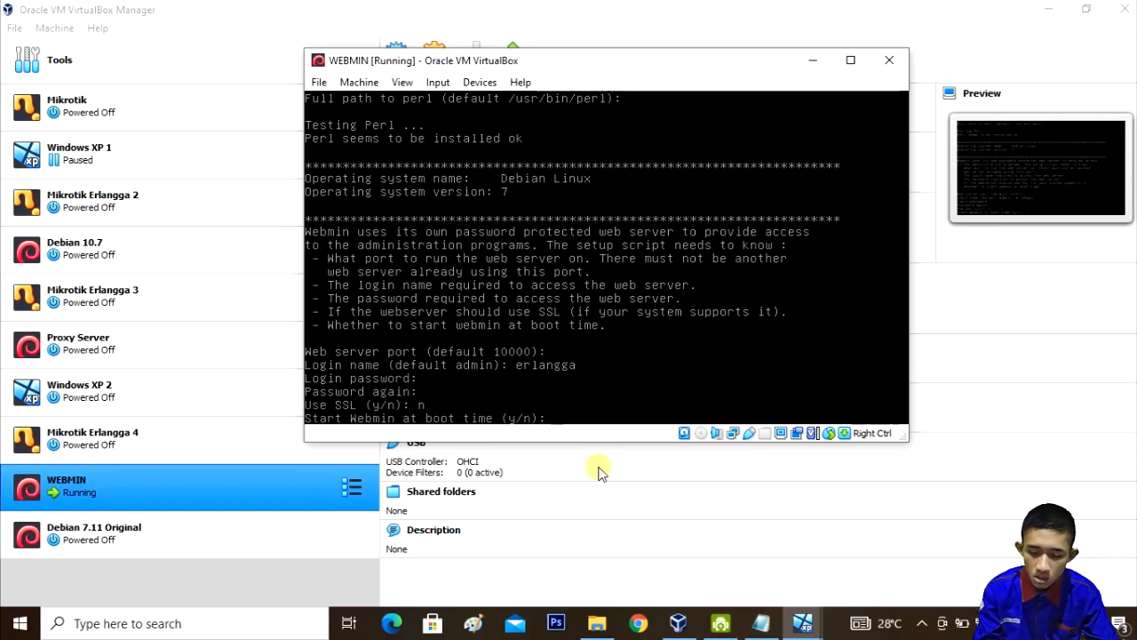
{"action": "key", "text": "Return"}
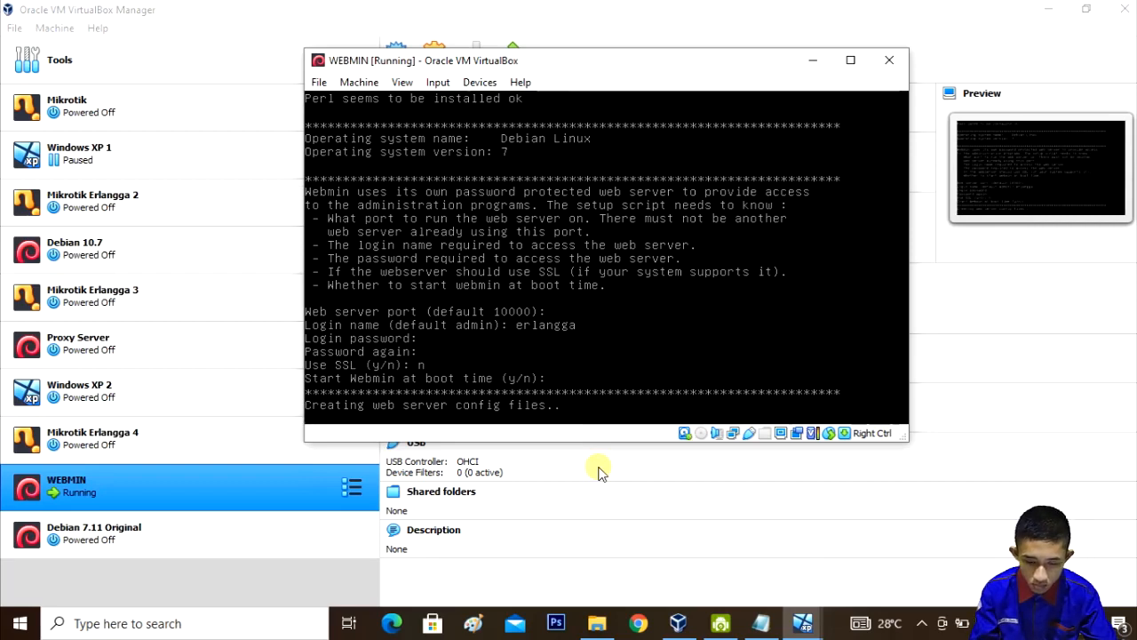
Step: Switch to the Windows XP 1 VM and resume it from the Machine menu
{"action": "mouse_move", "coordinate": [805, 628]}
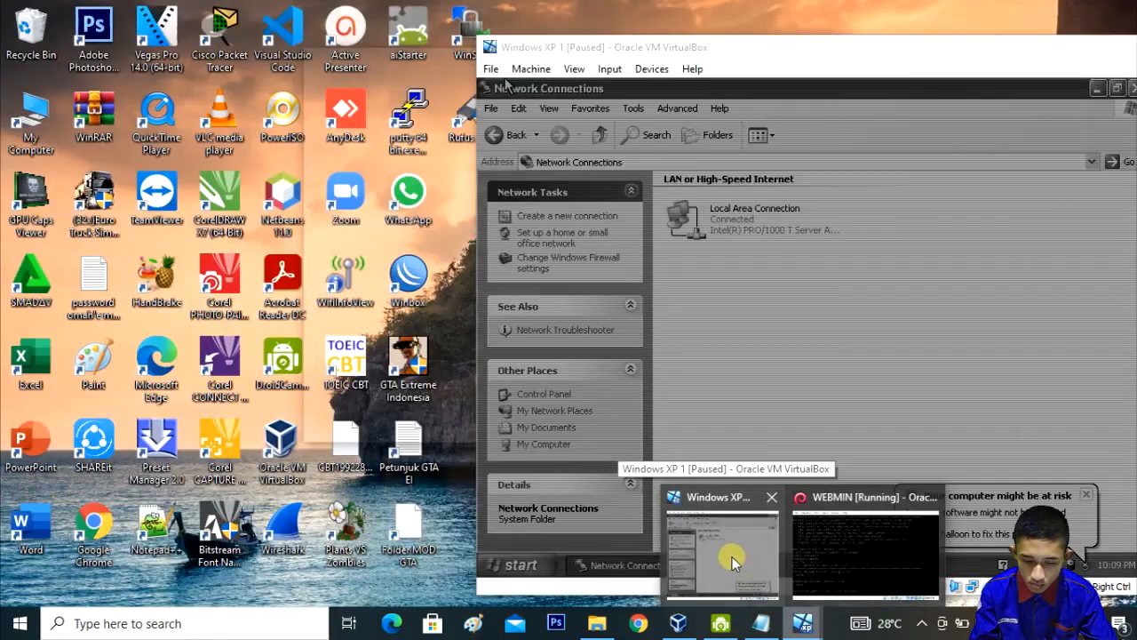
{"action": "left_click", "coordinate": [731, 557]}
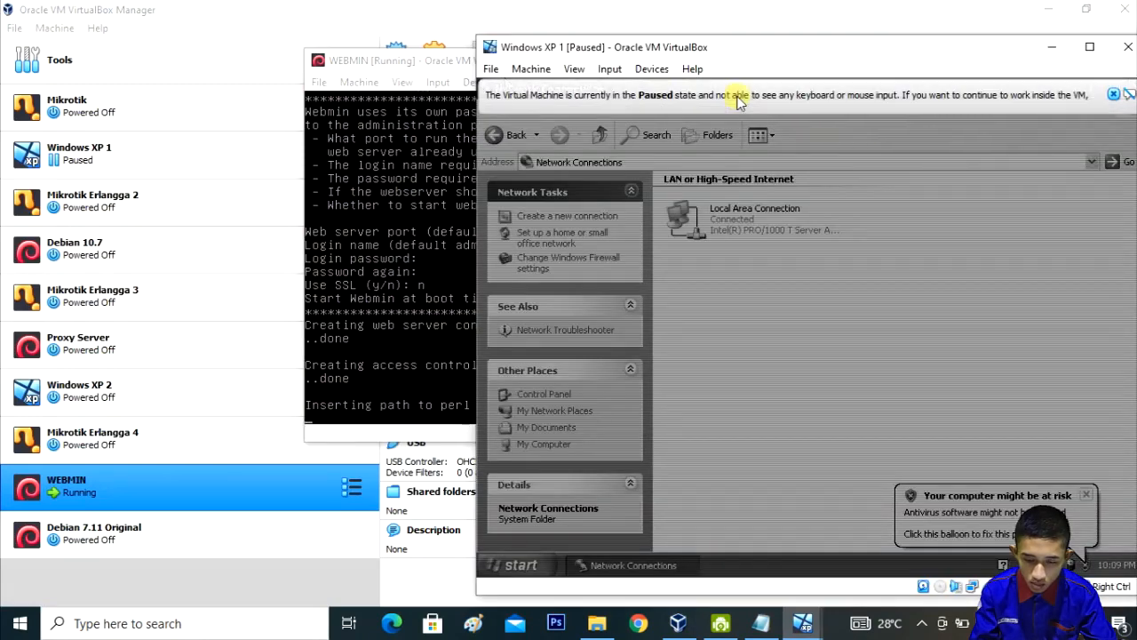
{"action": "left_click", "coordinate": [531, 68]}
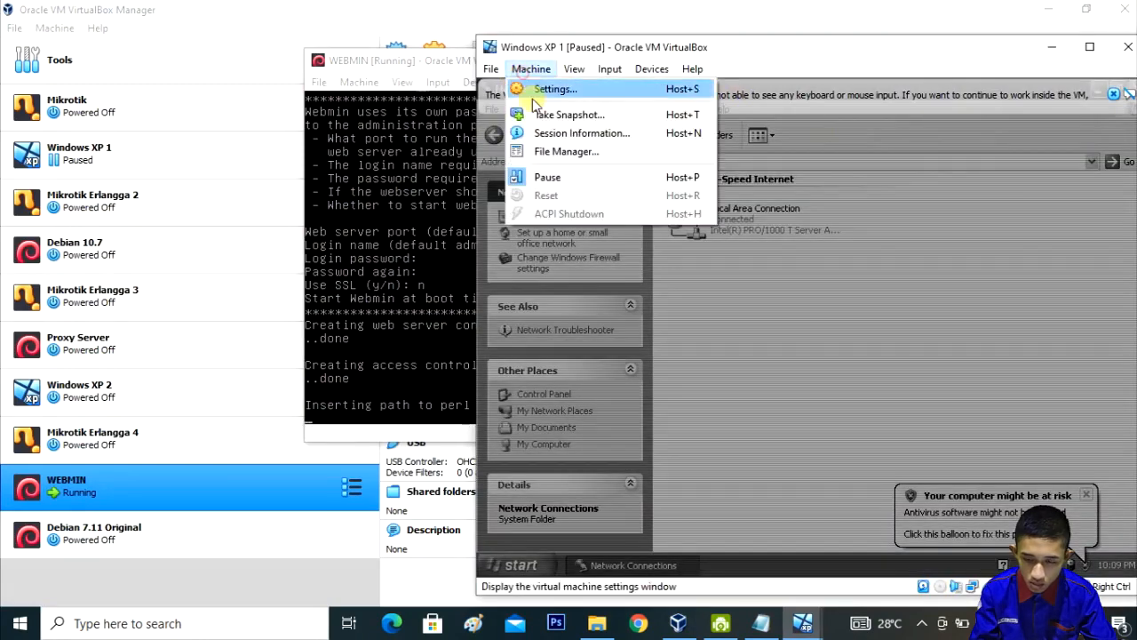
{"action": "left_click", "coordinate": [546, 178]}
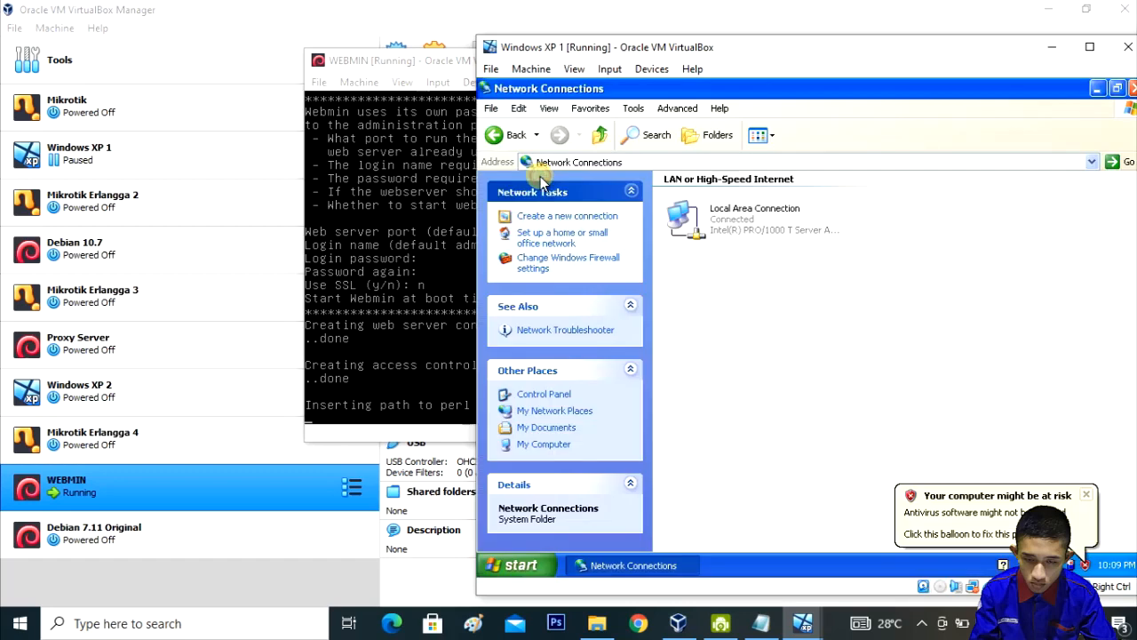
Step: Open the Local Area Connection properties in Windows XP
{"action": "left_click", "coordinate": [724, 227]}
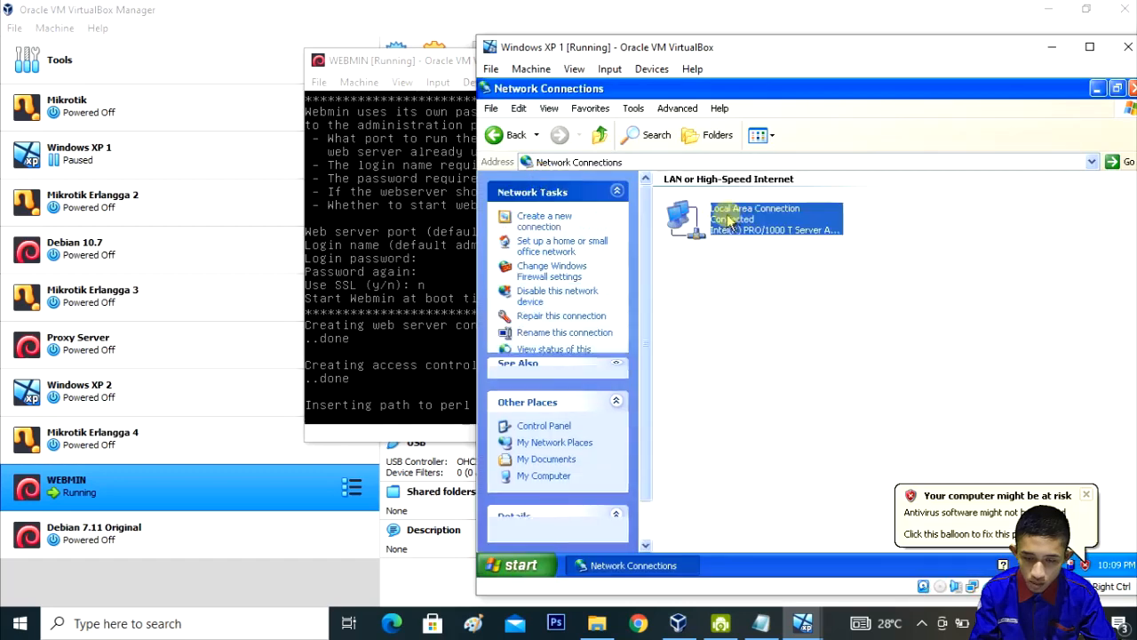
{"action": "right_click", "coordinate": [728, 220]}
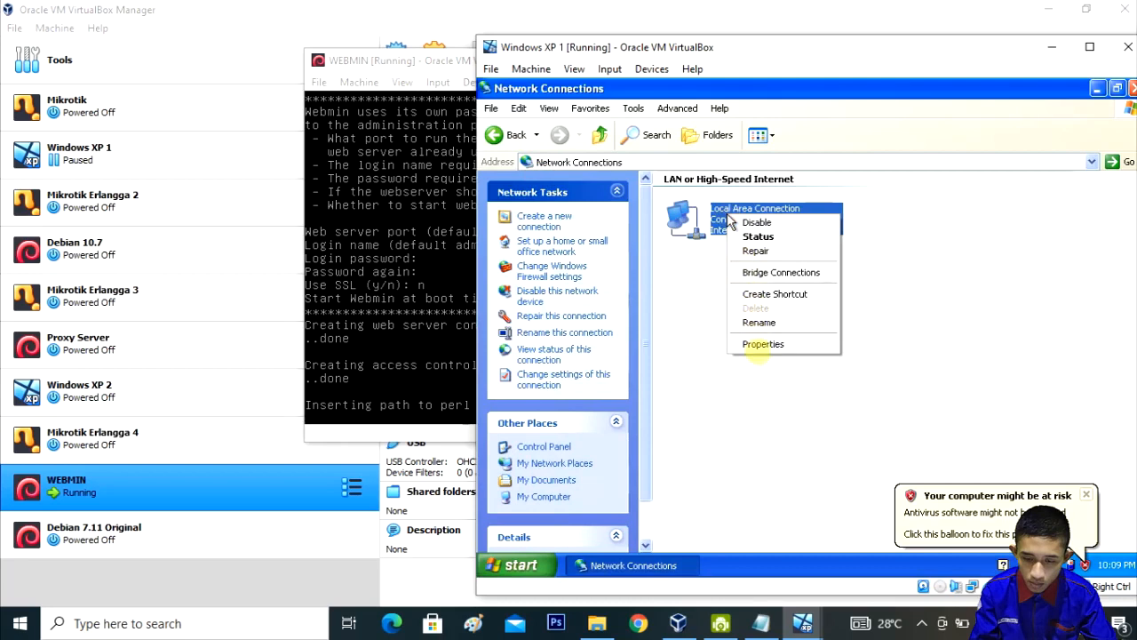
{"action": "left_click", "coordinate": [775, 343]}
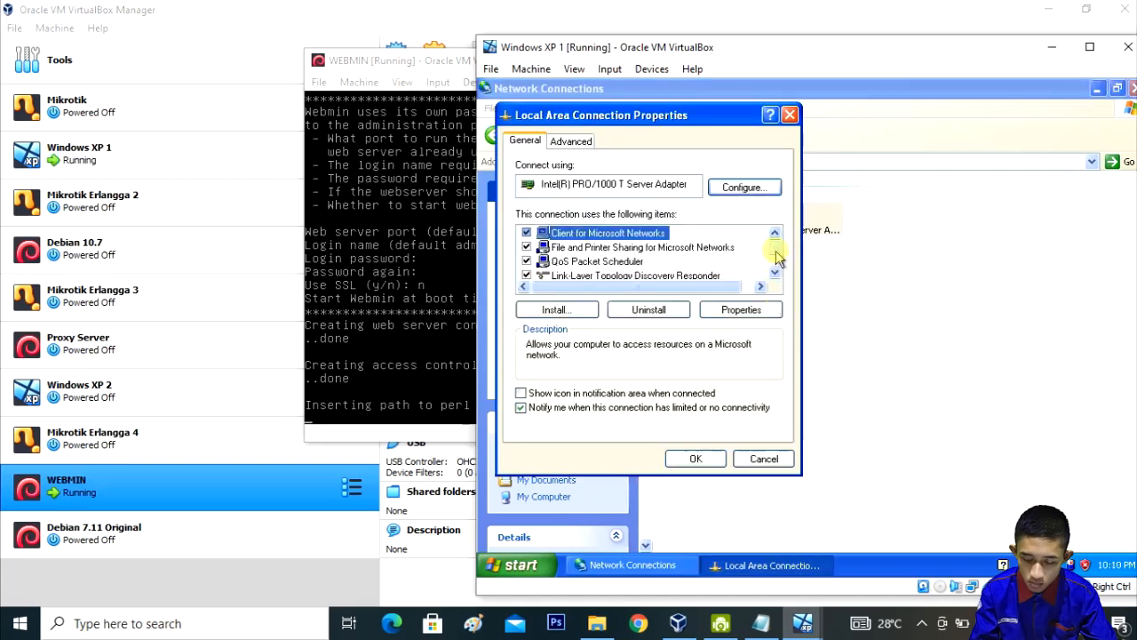
Step: Confirm TCP/IP uses 192.168.11.17, mask 255.255.255.0, gateway 192.168.11.11, and close the dialogs
{"action": "left_click_drag", "start_coordinate": [776, 251], "coordinate": [718, 269]}
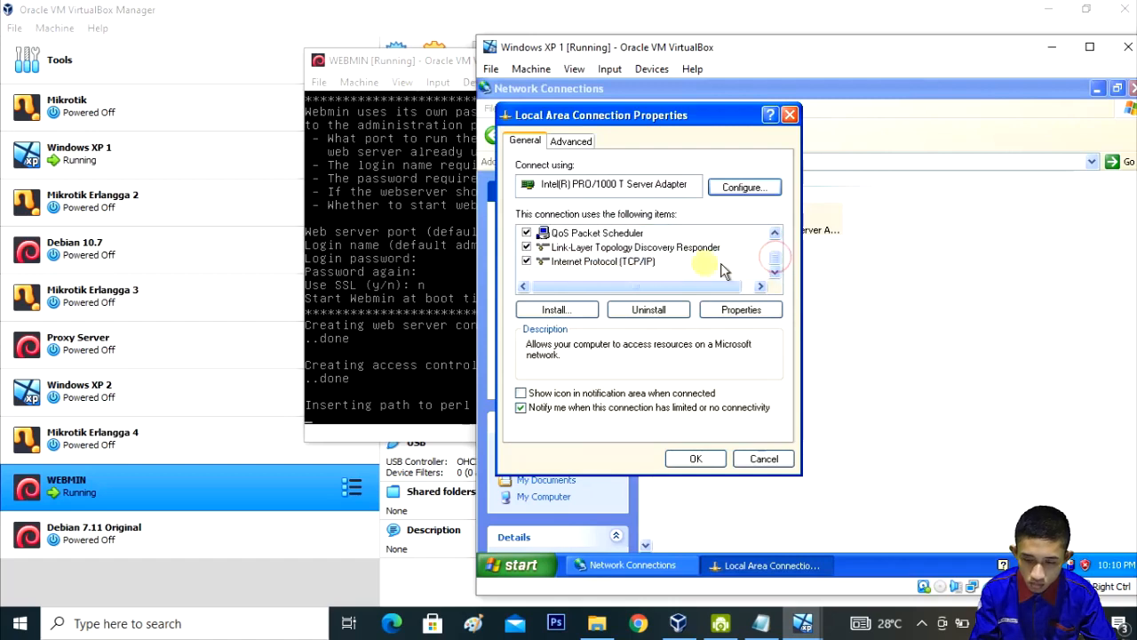
{"action": "left_click", "coordinate": [642, 267]}
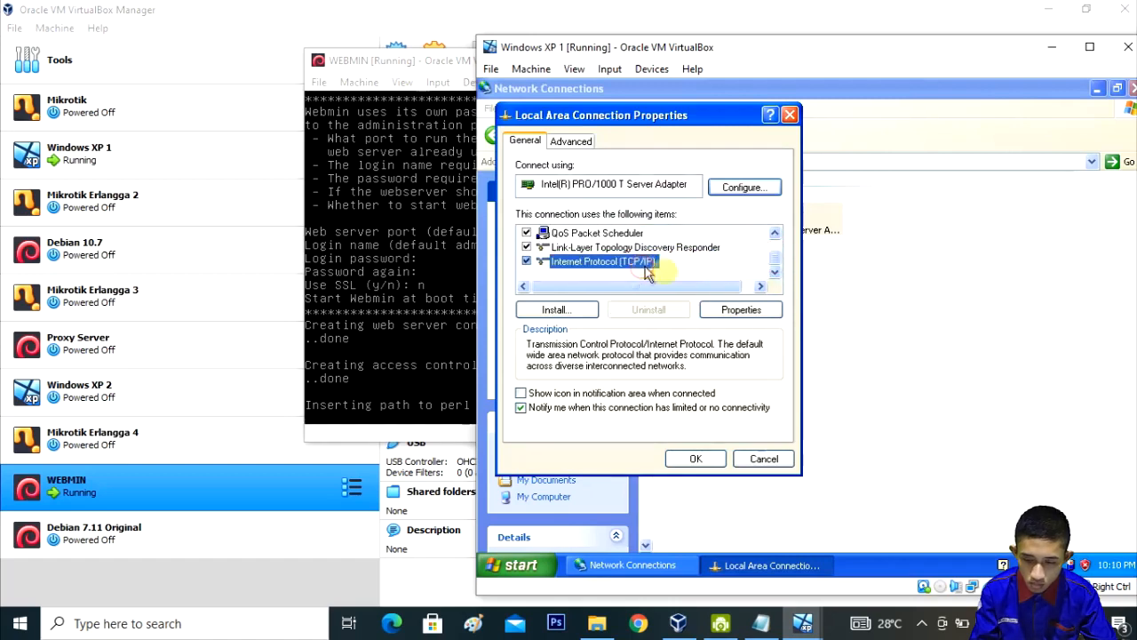
{"action": "left_click", "coordinate": [730, 311]}
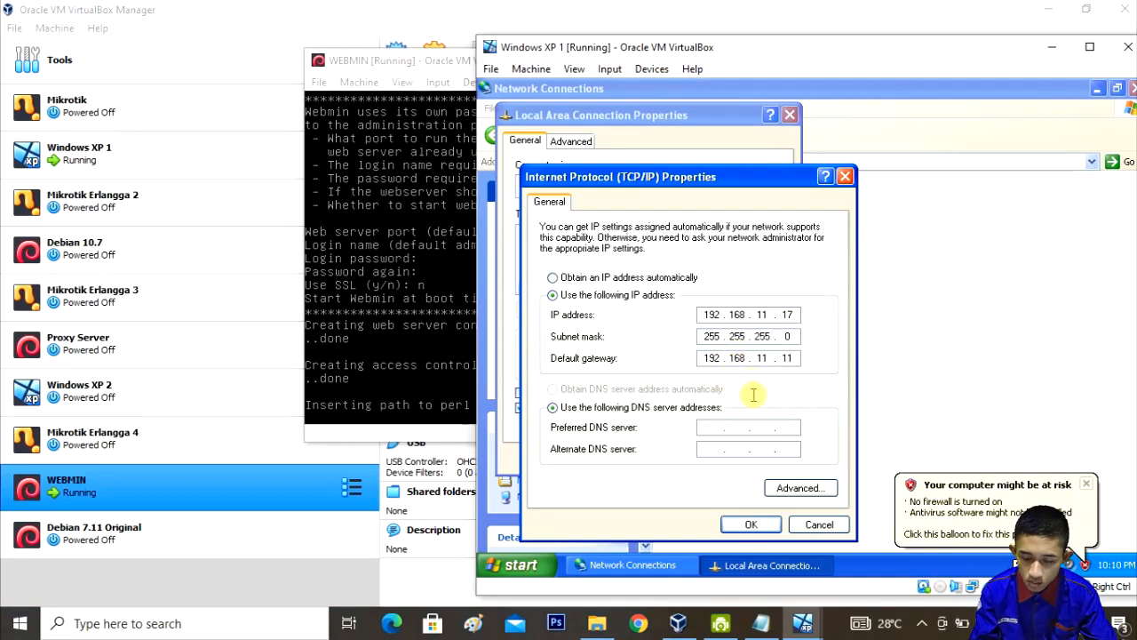
{"action": "left_click", "coordinate": [762, 525]}
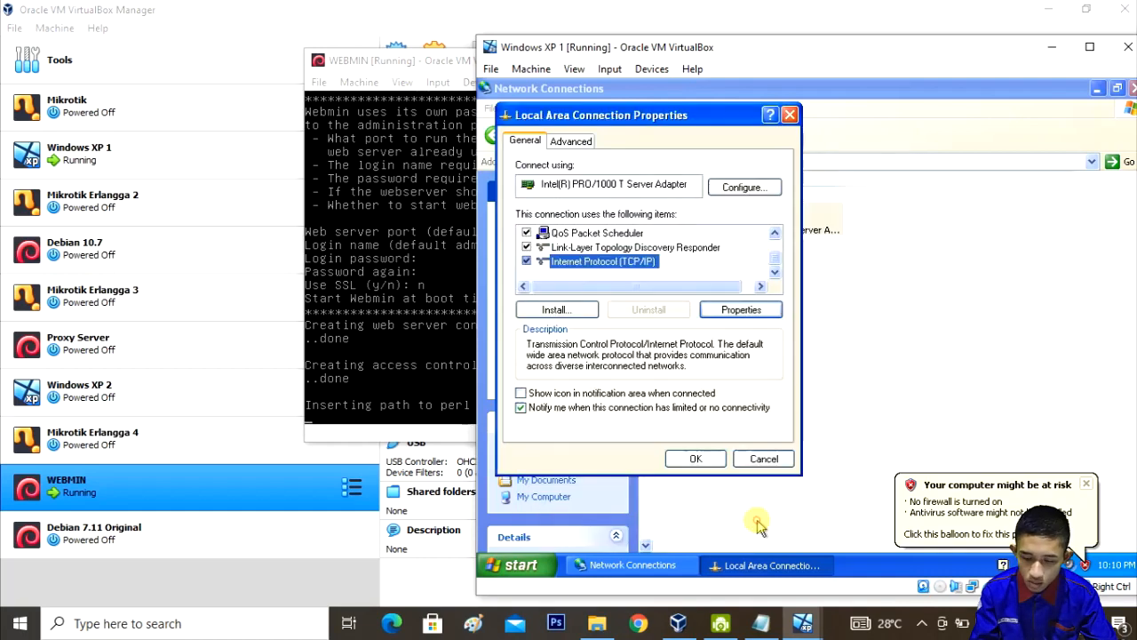
{"action": "left_click", "coordinate": [695, 461]}
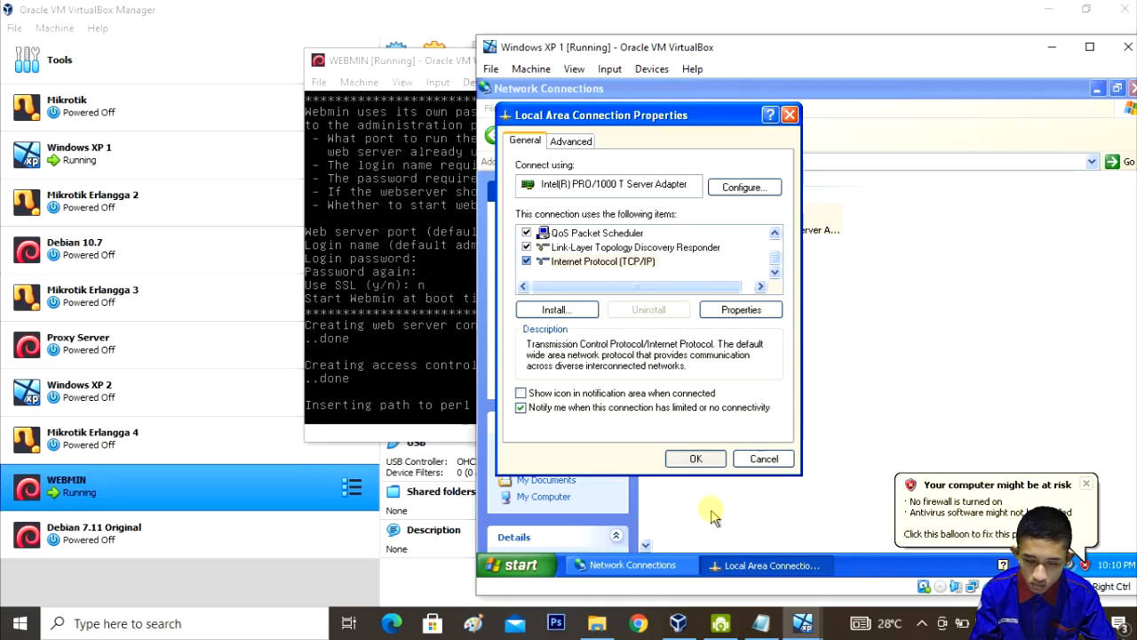
{"action": "left_click", "coordinate": [697, 464]}
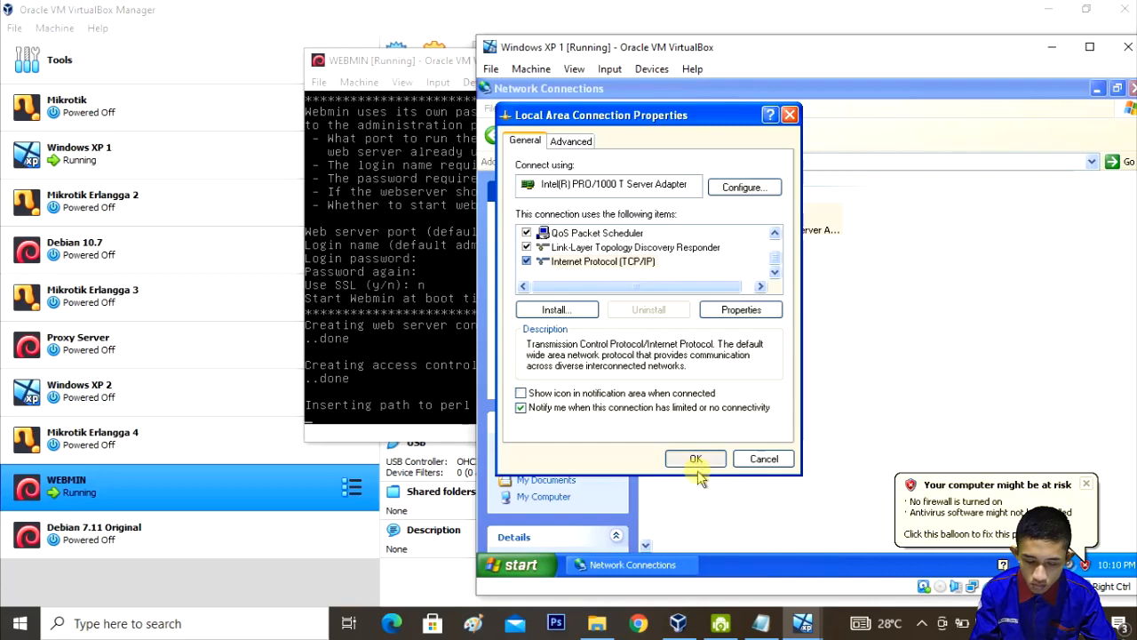
Step: Ping 192.168.11.11 from an XP Command Prompt, then bring the WEBMIN console back to front
{"action": "left_click", "coordinate": [526, 566]}
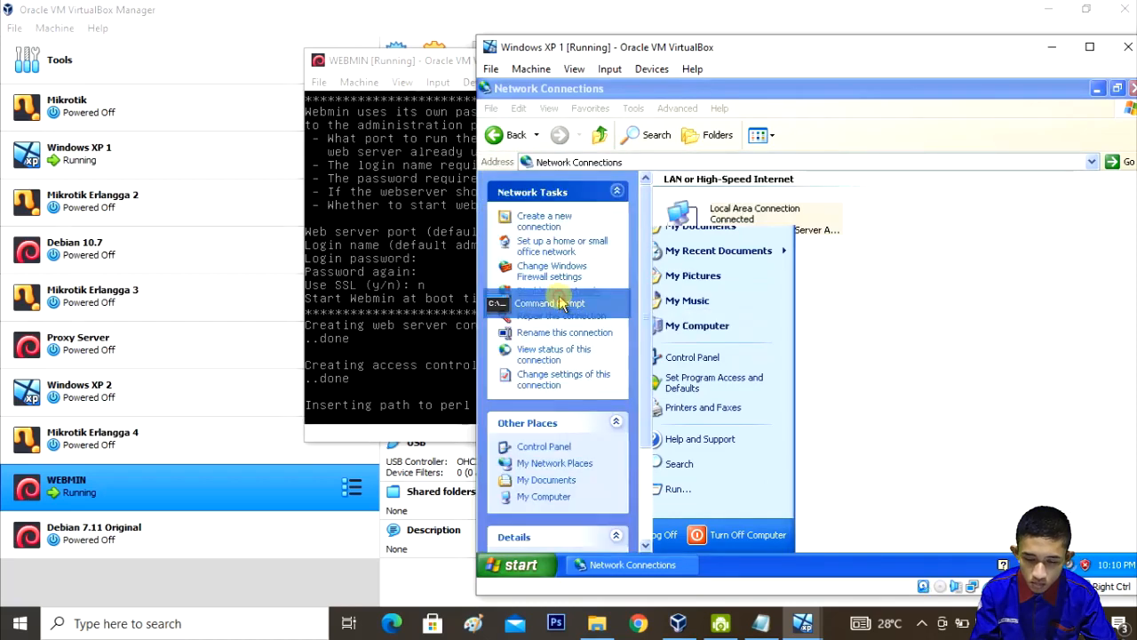
{"action": "left_click", "coordinate": [562, 305]}
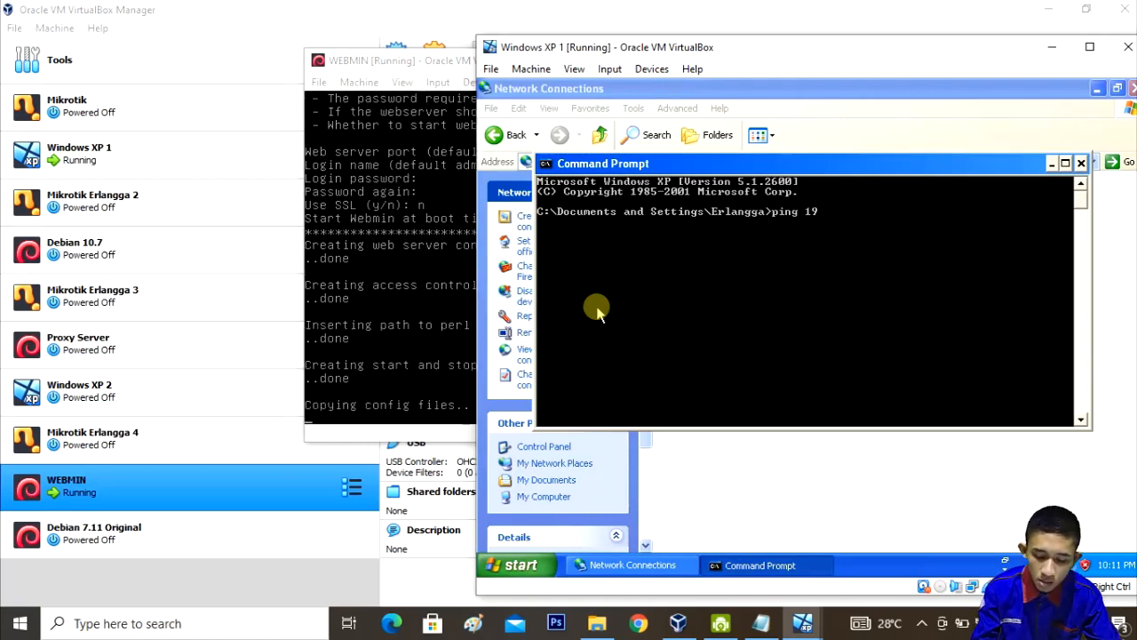
{"action": "type", "text": "ping 192.168."}
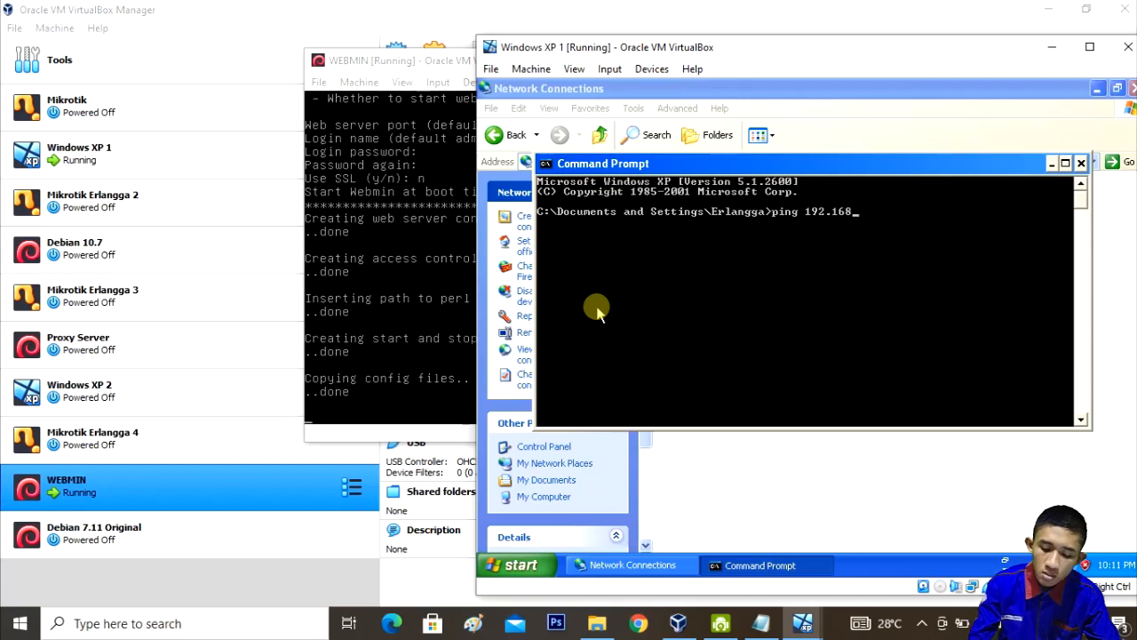
{"action": "type", "text": "11.11"}
{"action": "key", "text": "Return"}
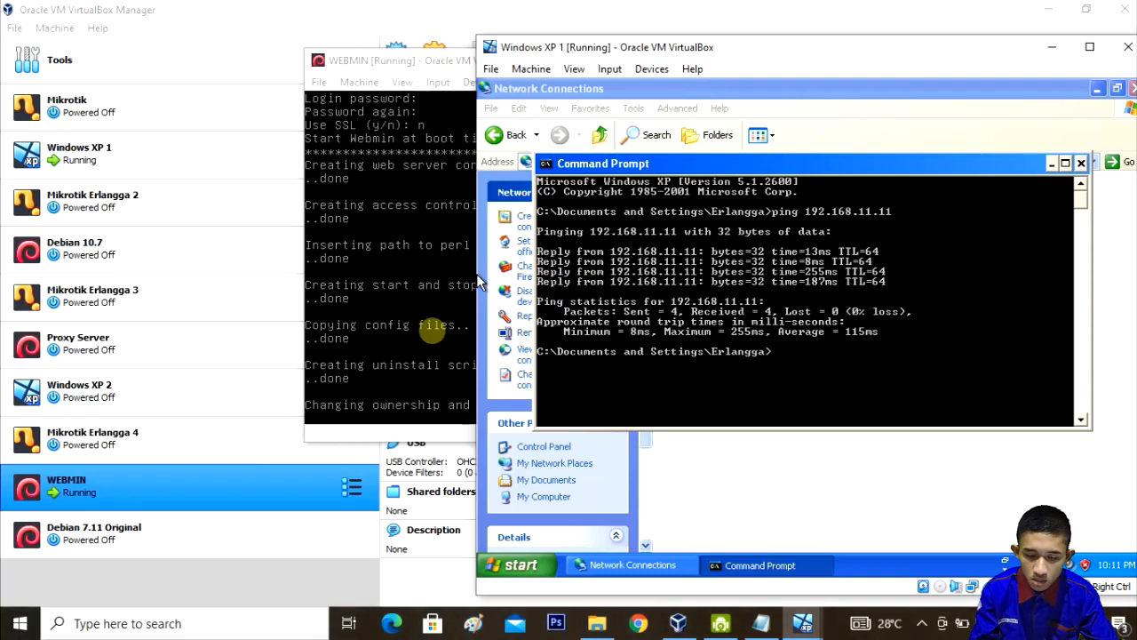
{"action": "left_click", "coordinate": [438, 436]}
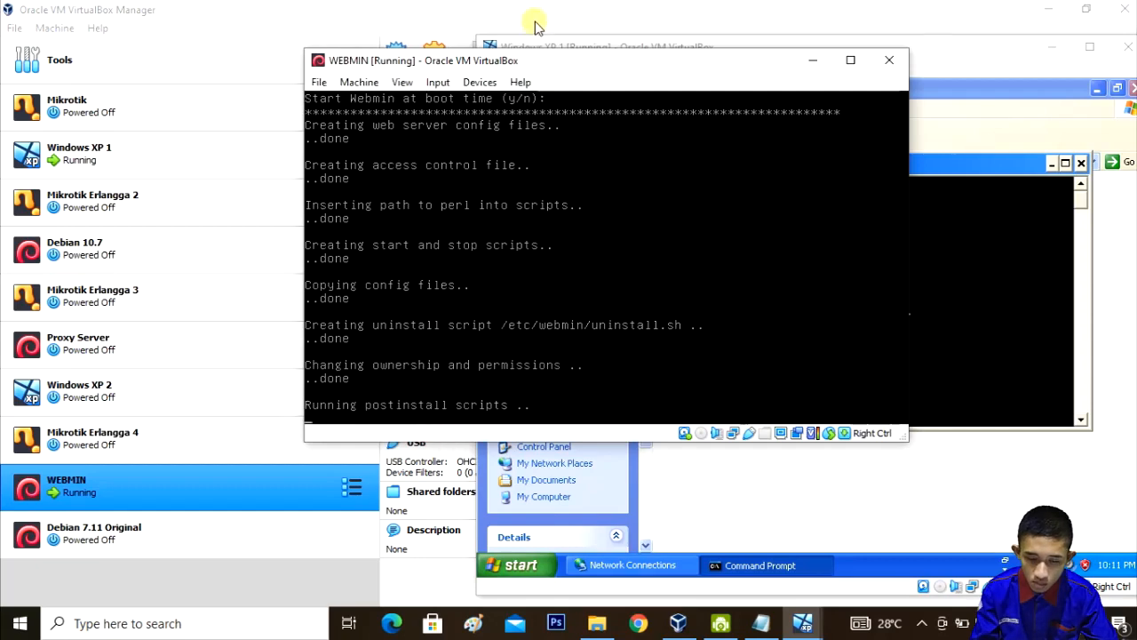
Step: Drag the WEBMIN console aside to reveal the ping output, then open XP's Start menu
{"action": "left_click_drag", "start_coordinate": [554, 61], "coordinate": [262, 47]}
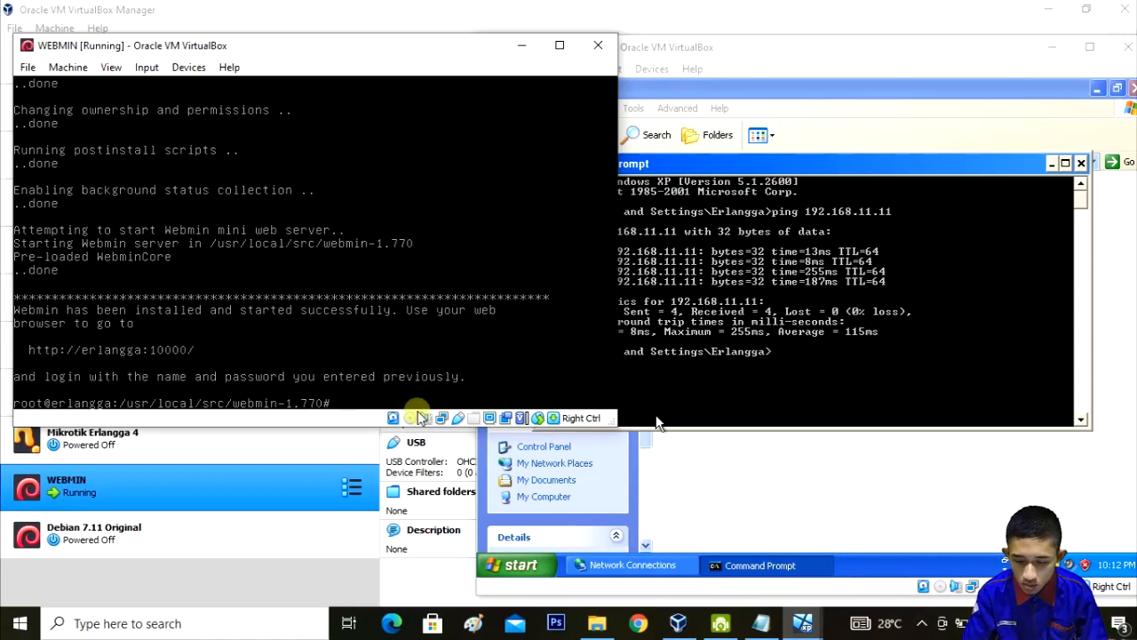
{"action": "left_click", "coordinate": [540, 566]}
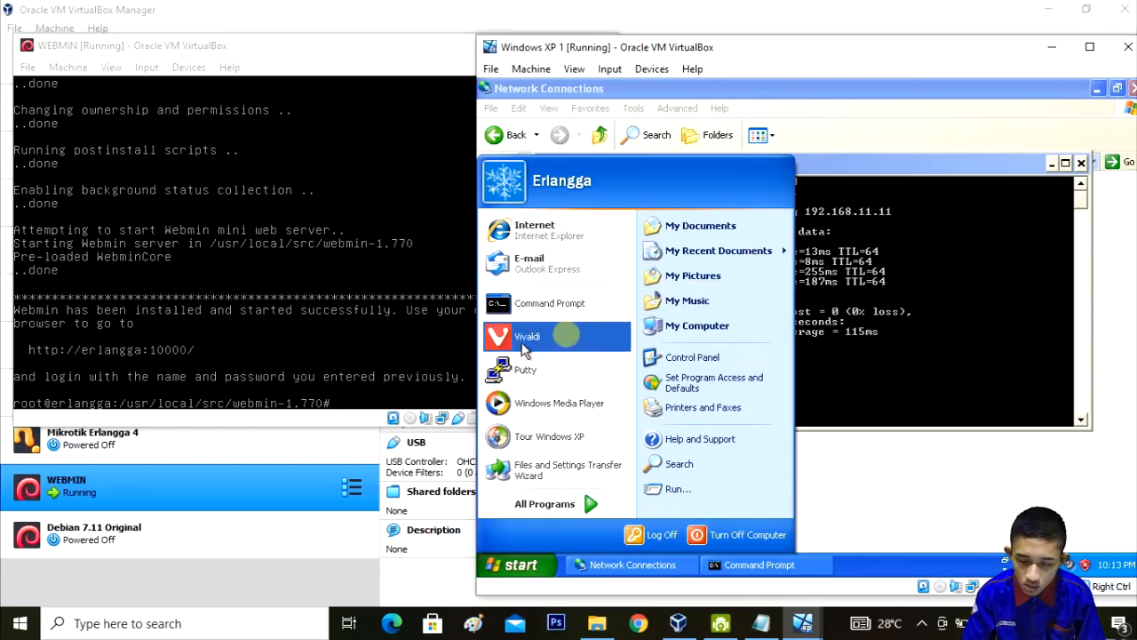
Step: Rerun the ping to 192.168.11.11 and launch the Vivaldi browser in the XP guest
{"action": "left_click", "coordinate": [568, 337]}
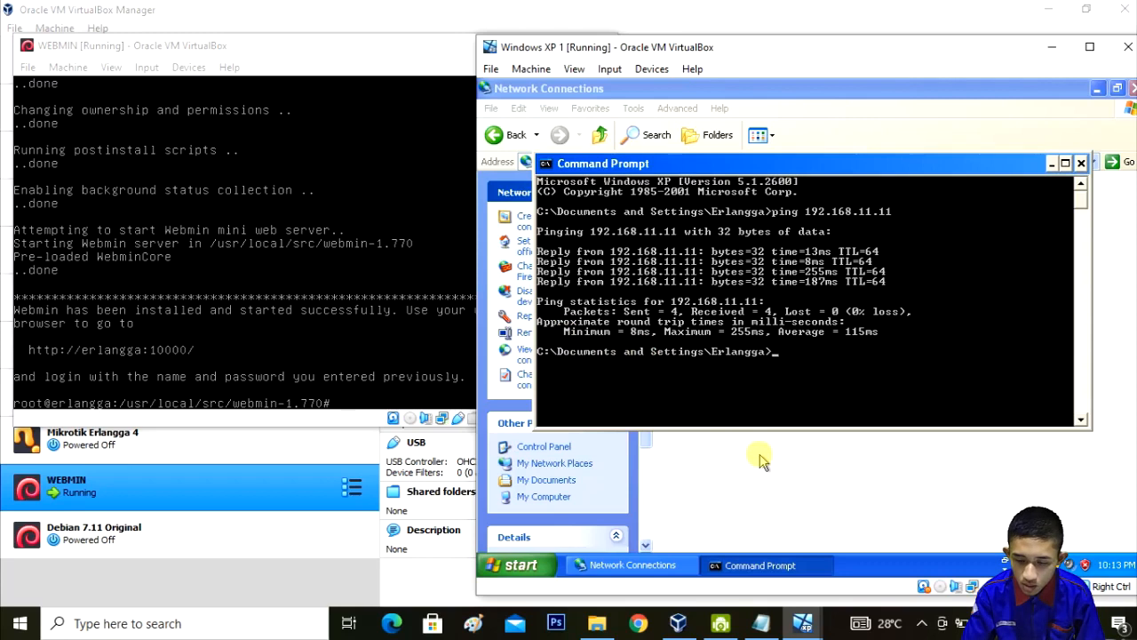
{"action": "key", "text": "Up"}
{"action": "key", "text": "Return"}
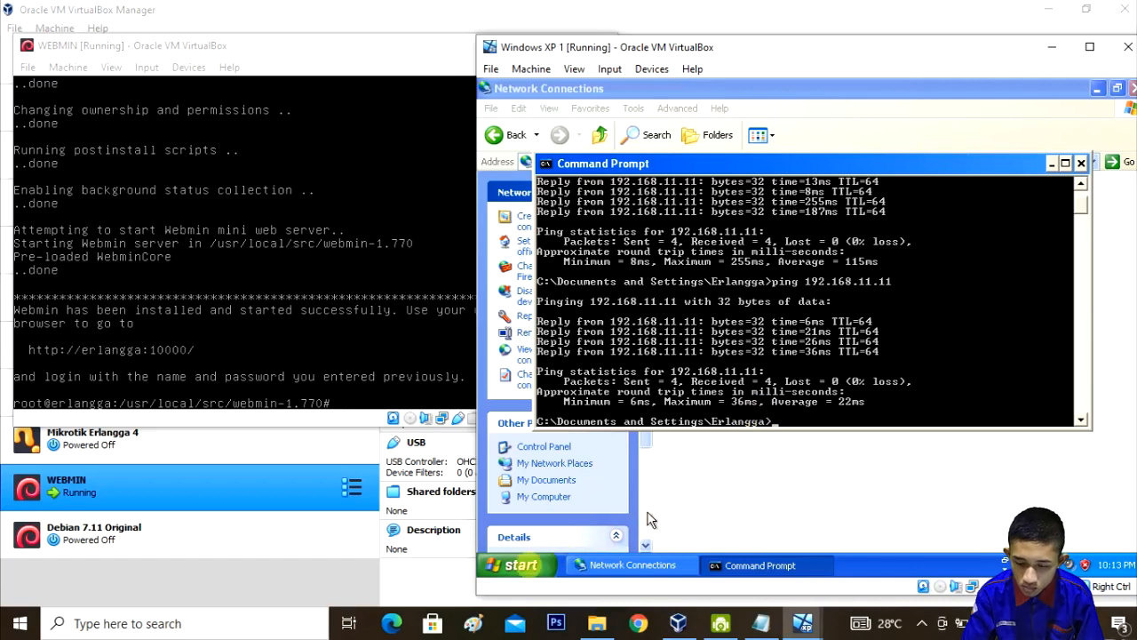
{"action": "left_click", "coordinate": [527, 570]}
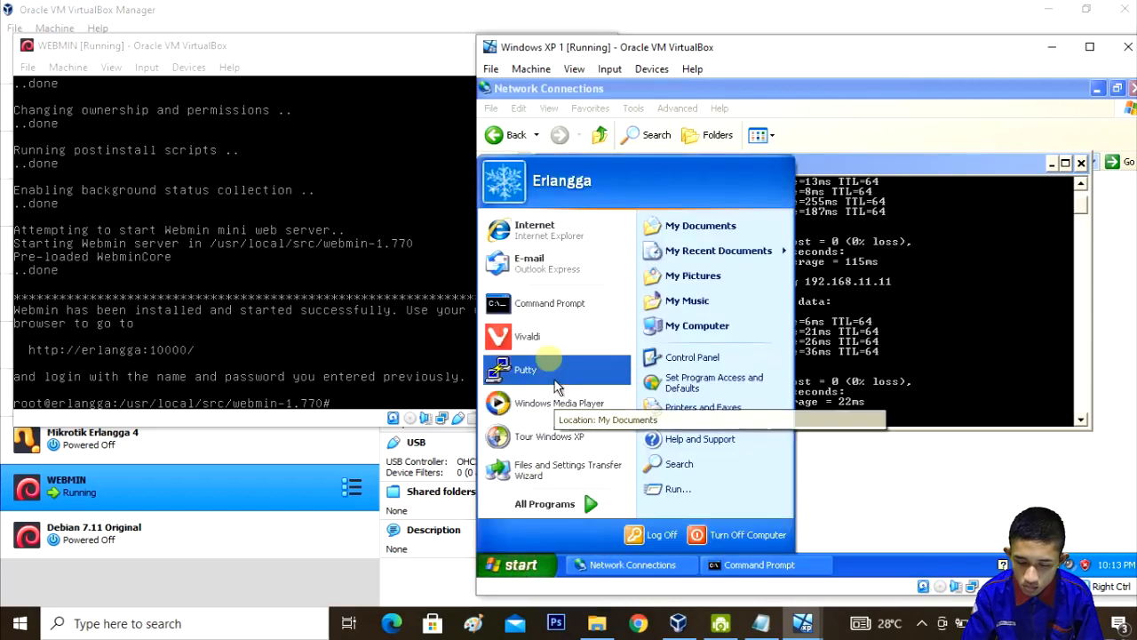
{"action": "left_click", "coordinate": [543, 349]}
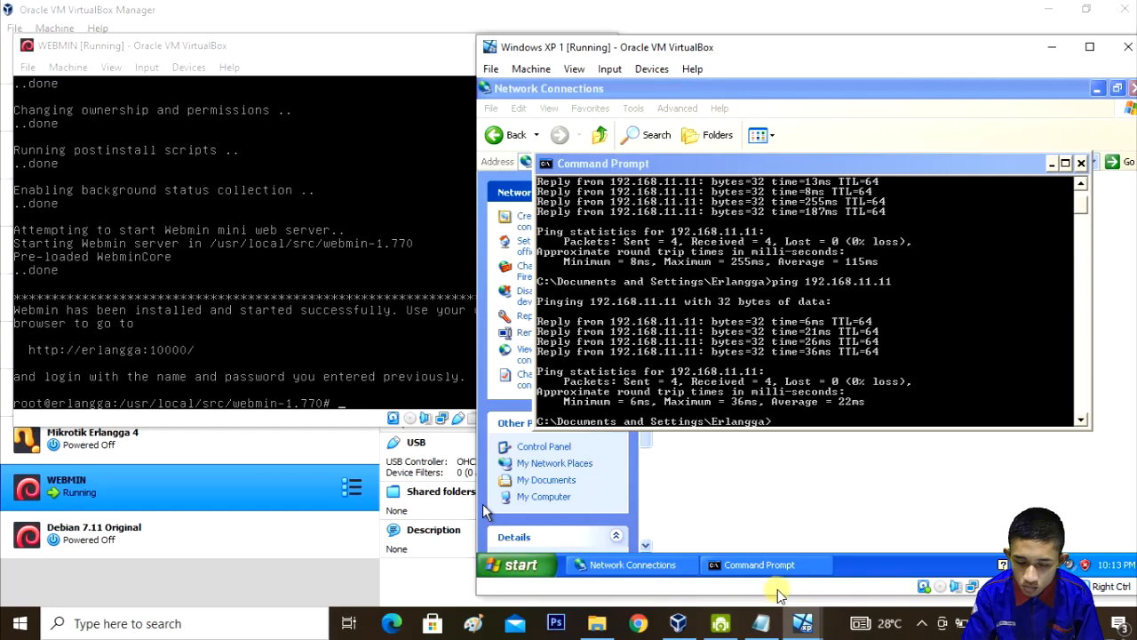
Step: Check the 'It works!' page at 192.168.11.11, then close that Vivaldi window
{"action": "left_click", "coordinate": [922, 624]}
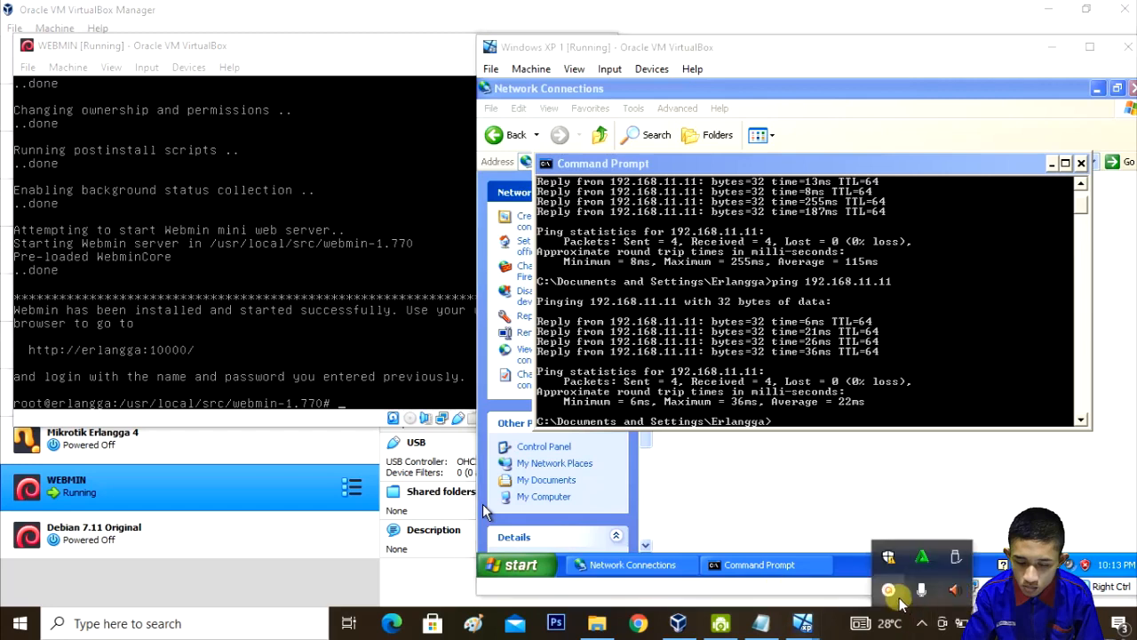
{"action": "left_click", "coordinate": [891, 591]}
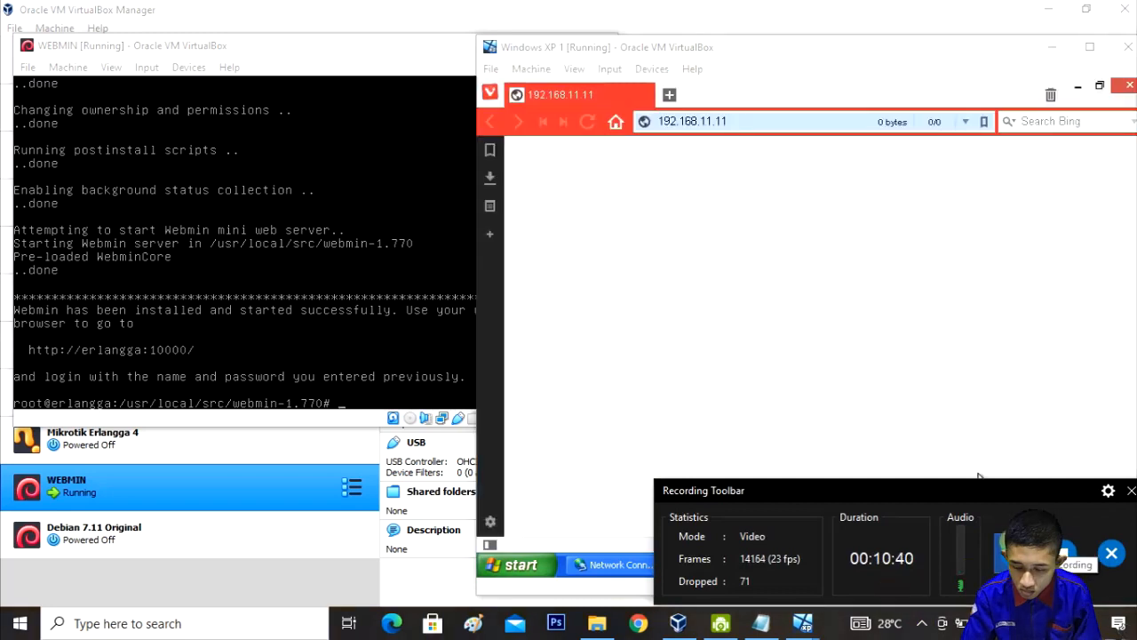
{"action": "left_click", "coordinate": [1132, 490]}
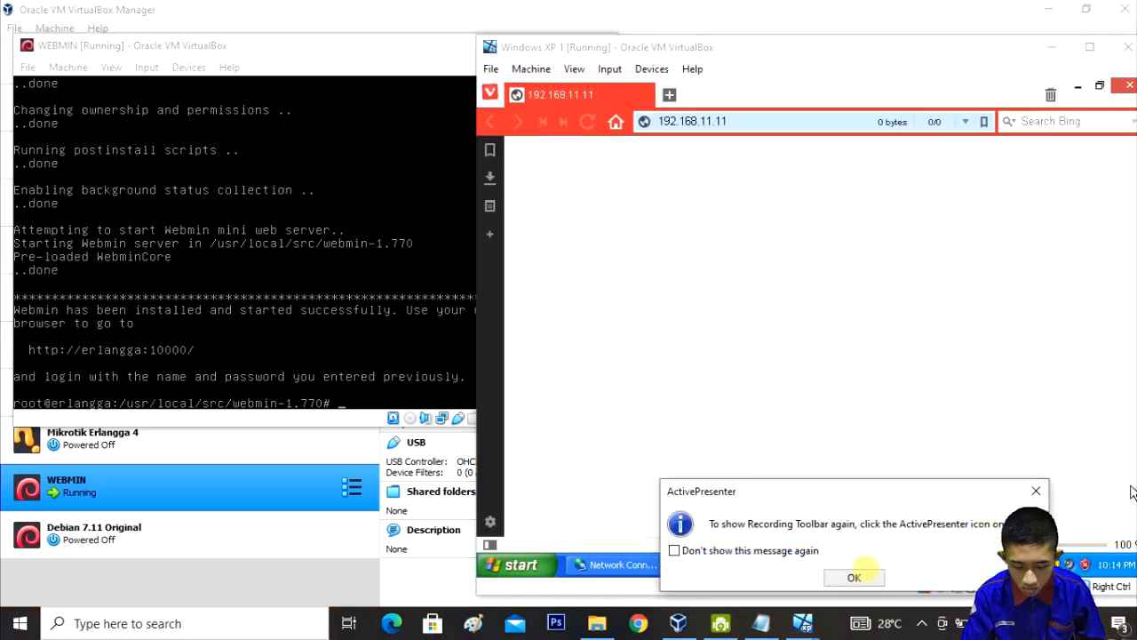
{"action": "left_click", "coordinate": [858, 574]}
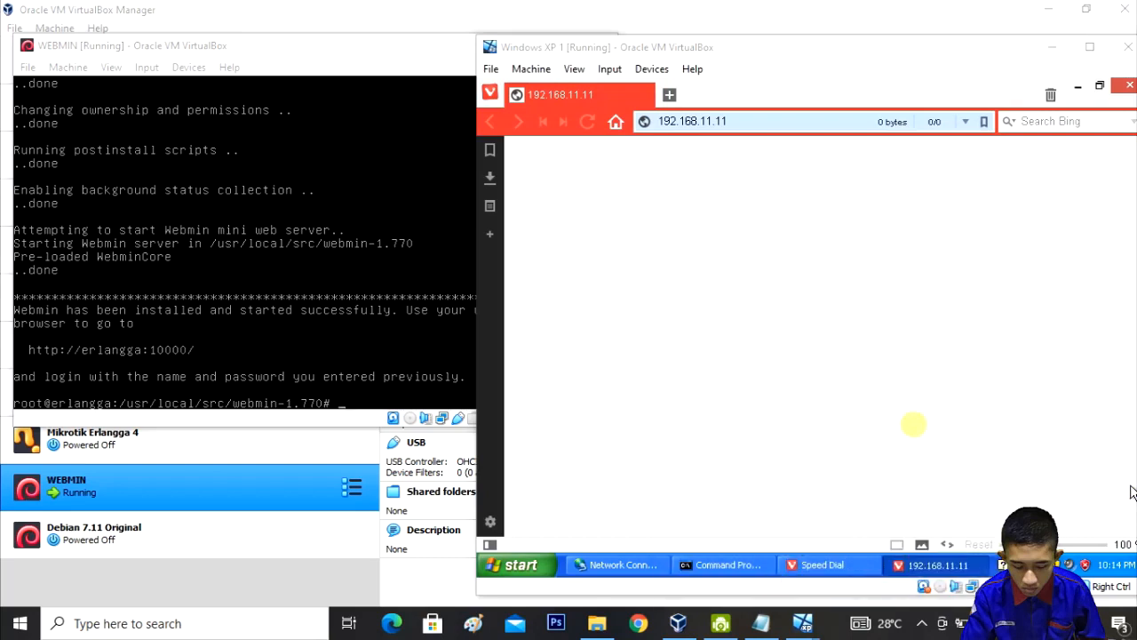
{"action": "left_click", "coordinate": [824, 472]}
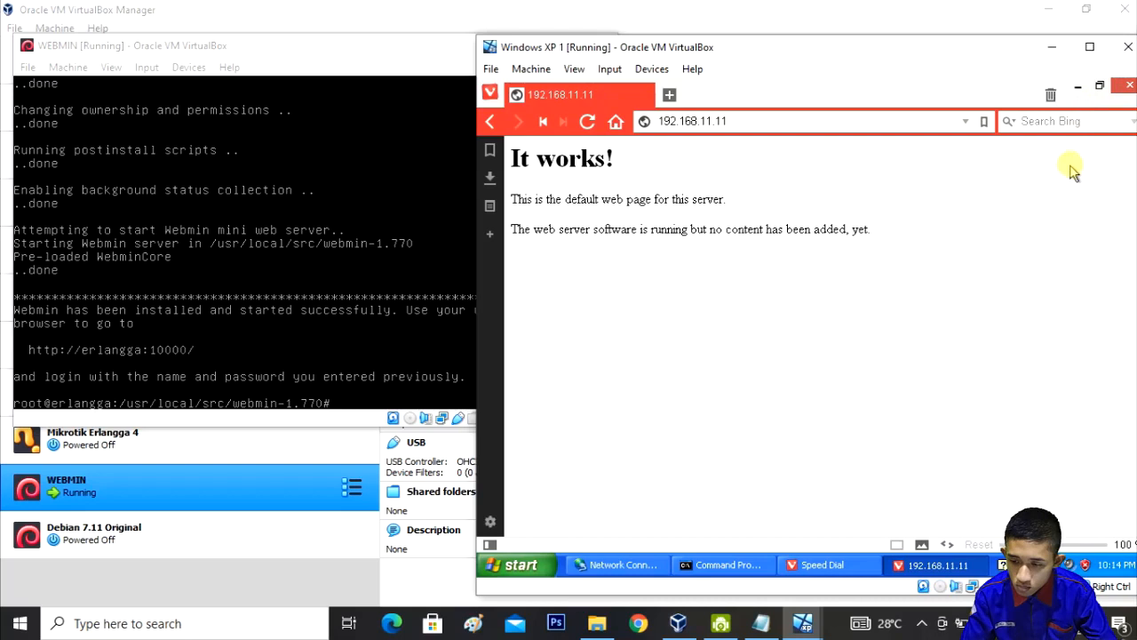
{"action": "left_click", "coordinate": [1130, 87]}
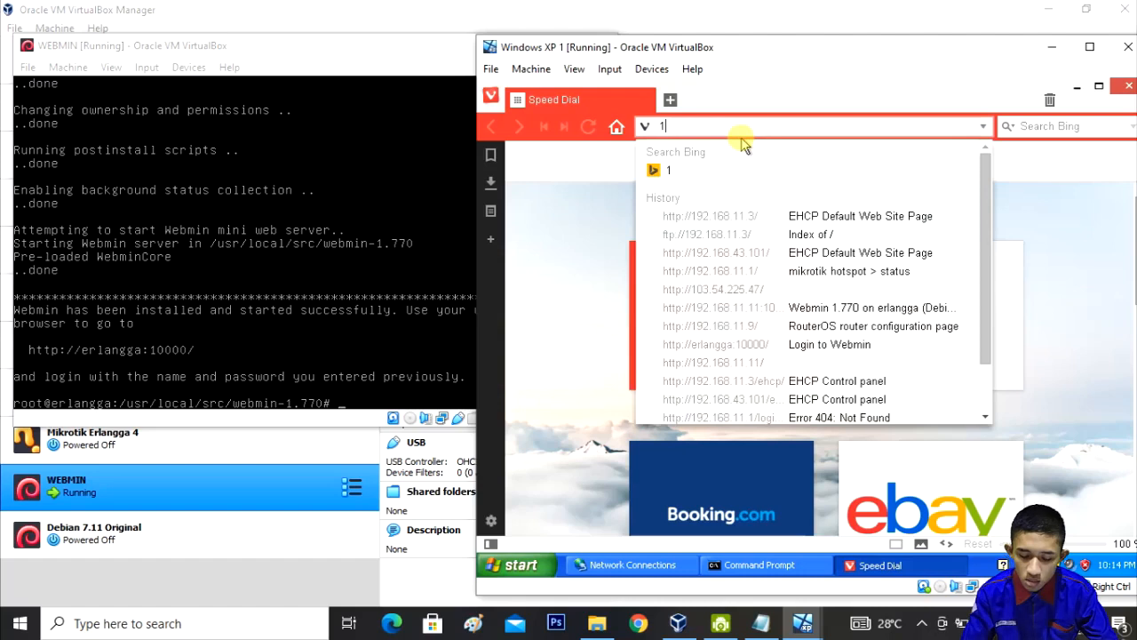
Step: Load 192.168.11.11:10000 in Vivaldi's address bar to reach the Webmin login
{"action": "type", "text": "92.168.11.11"}
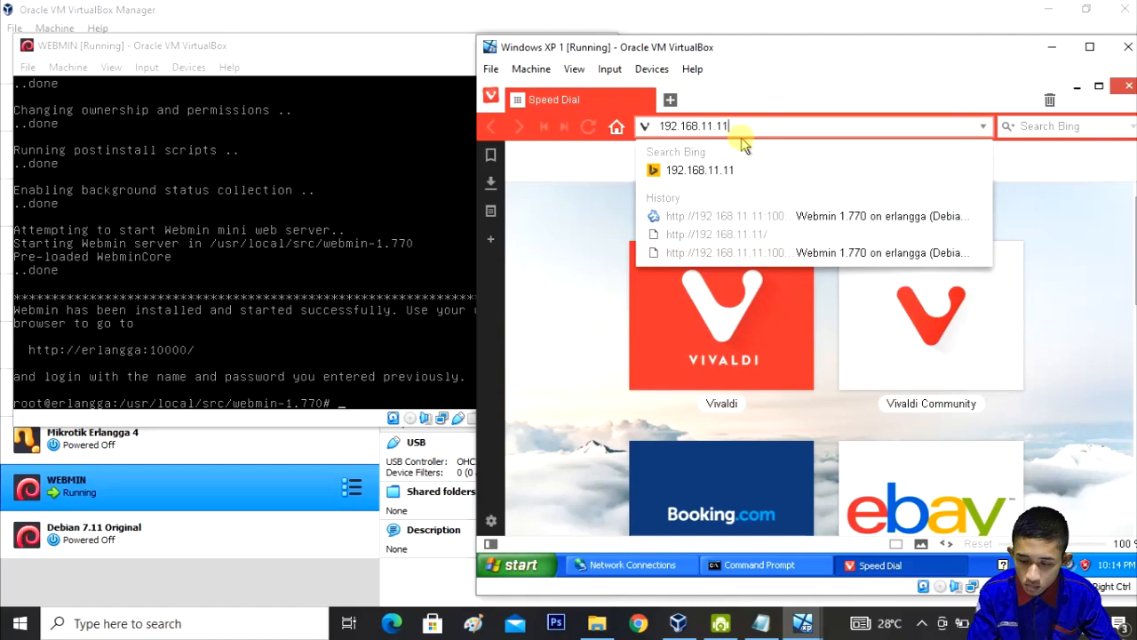
{"action": "type", "text": ":"}
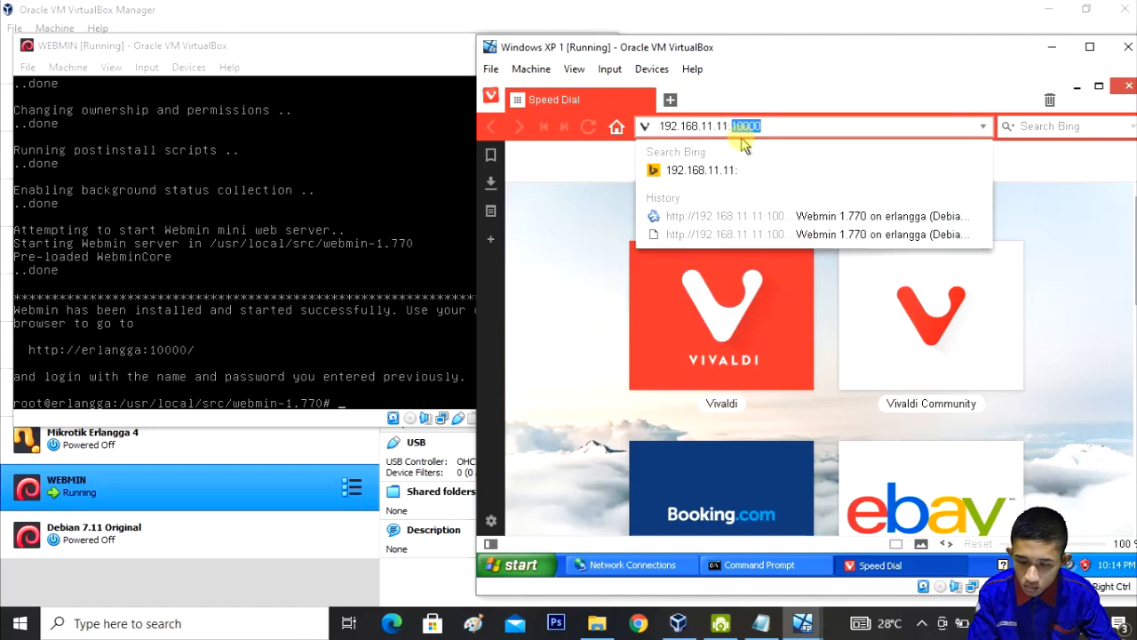
{"action": "type", "text": "1"}
{"action": "type", "text": "0"}
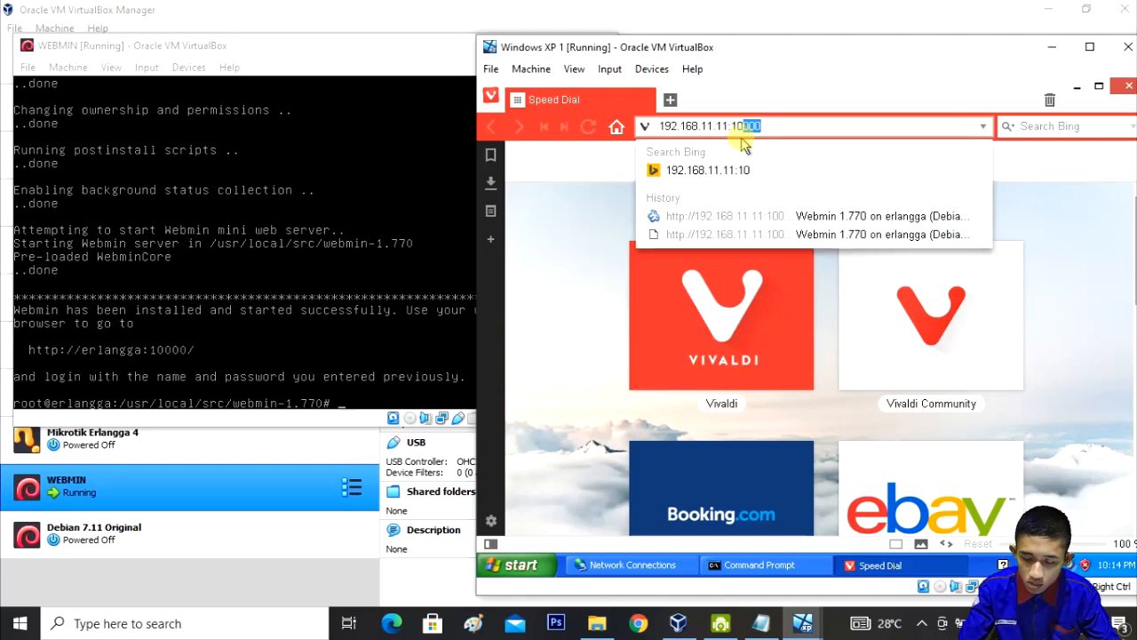
{"action": "type", "text": "000"}
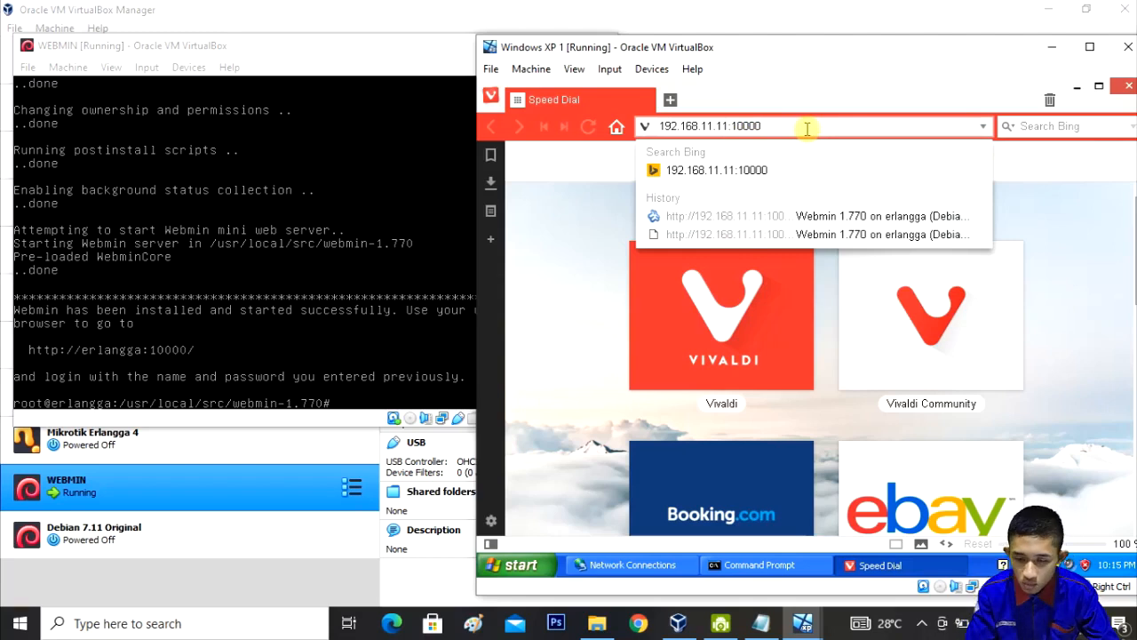
{"action": "key", "text": "Return"}
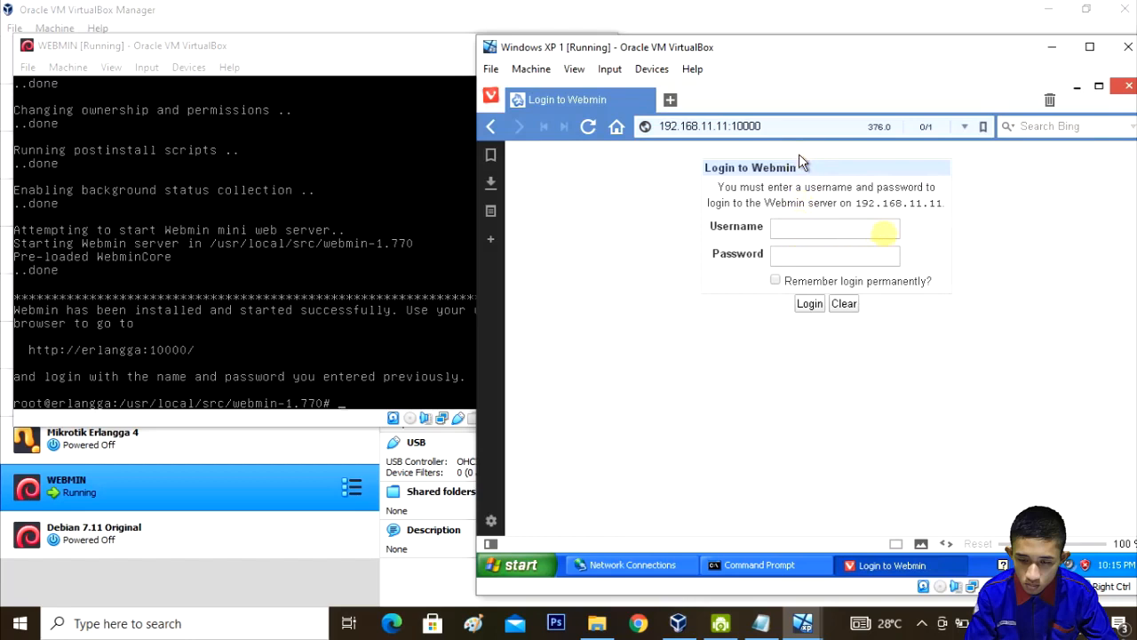
Step: Enter the Webmin username and password and sign in
{"action": "left_click", "coordinate": [843, 224]}
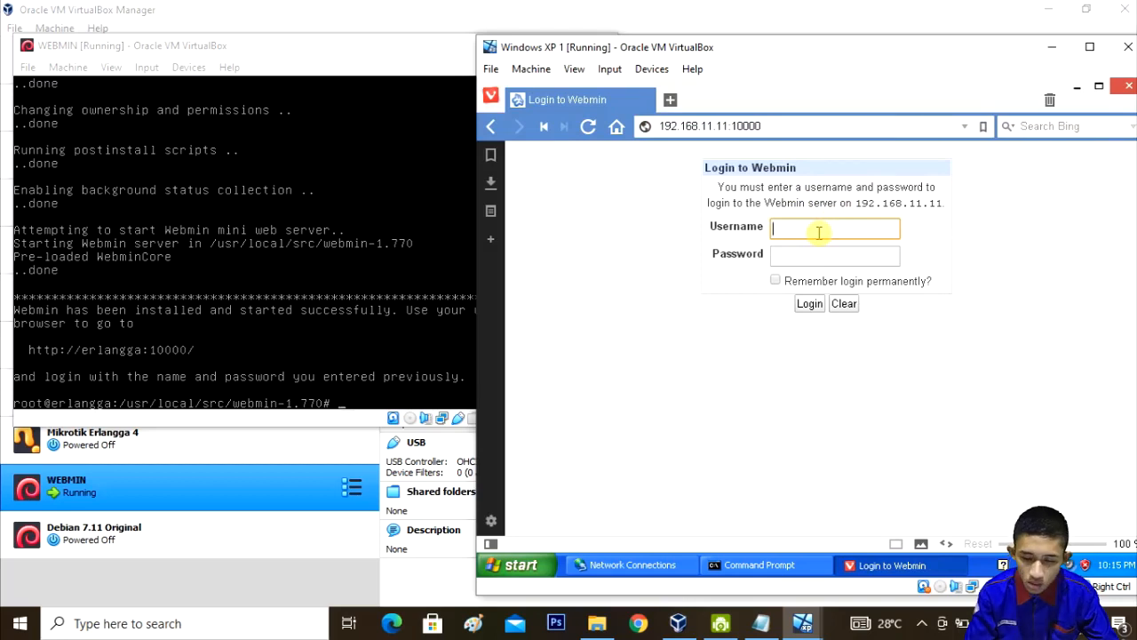
{"action": "type", "text": "erlangga"}
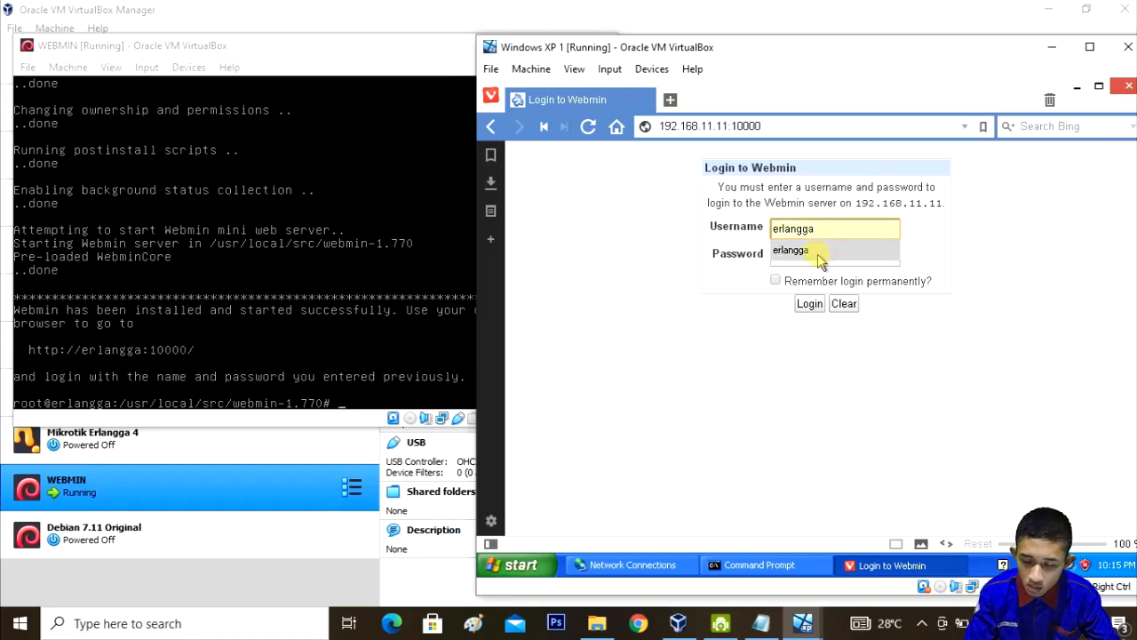
{"action": "left_click", "coordinate": [817, 250]}
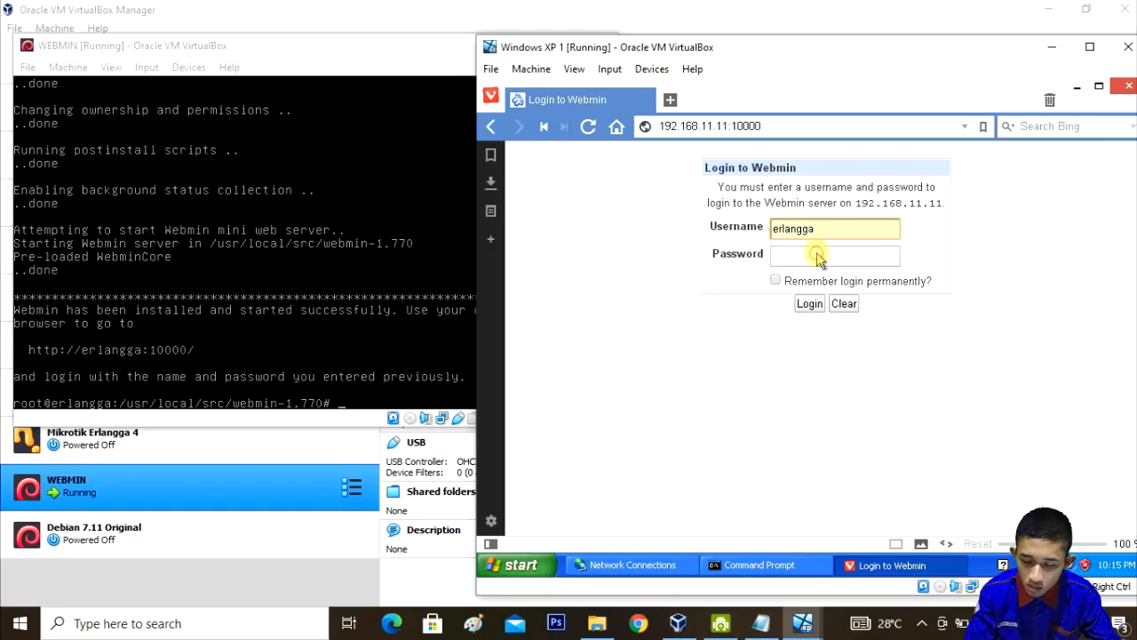
{"action": "left_click", "coordinate": [814, 255]}
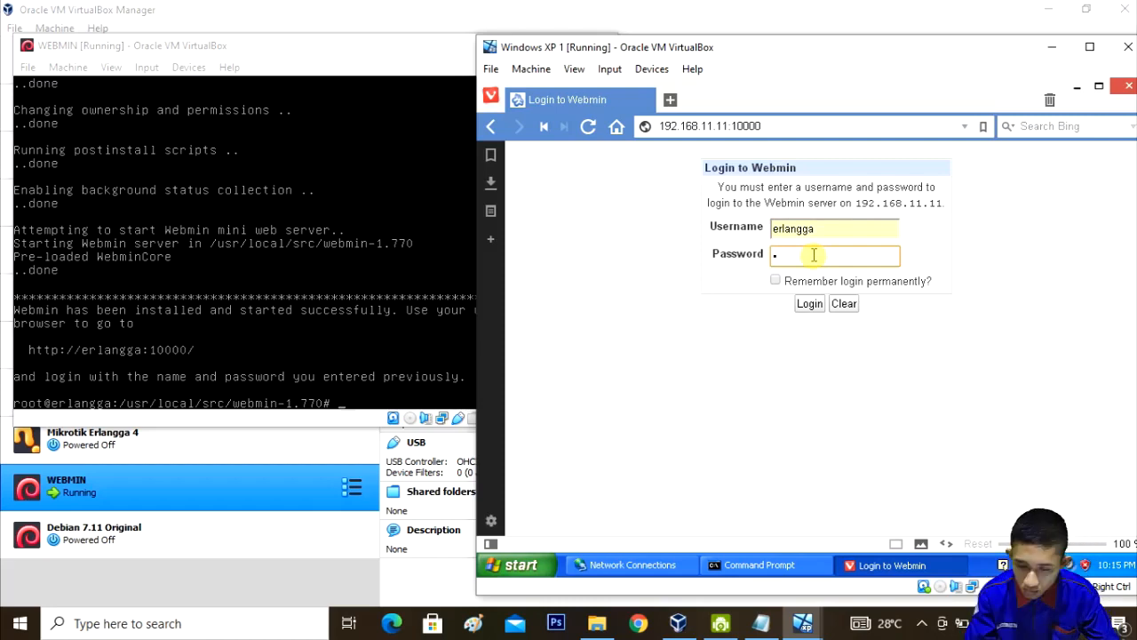
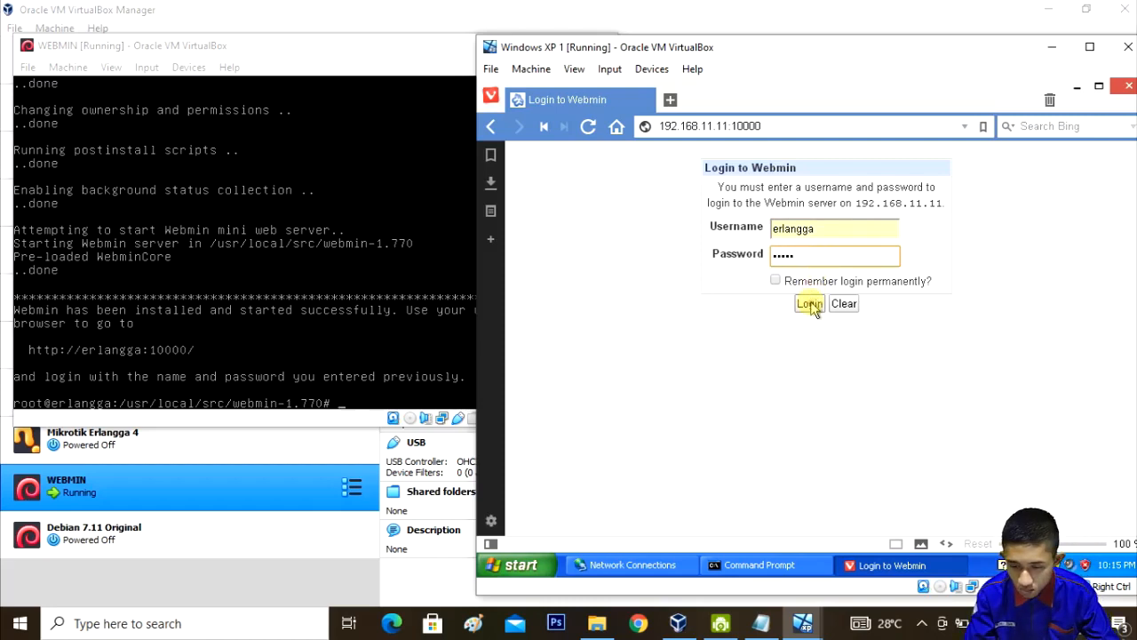
{"action": "left_click", "coordinate": [810, 305]}
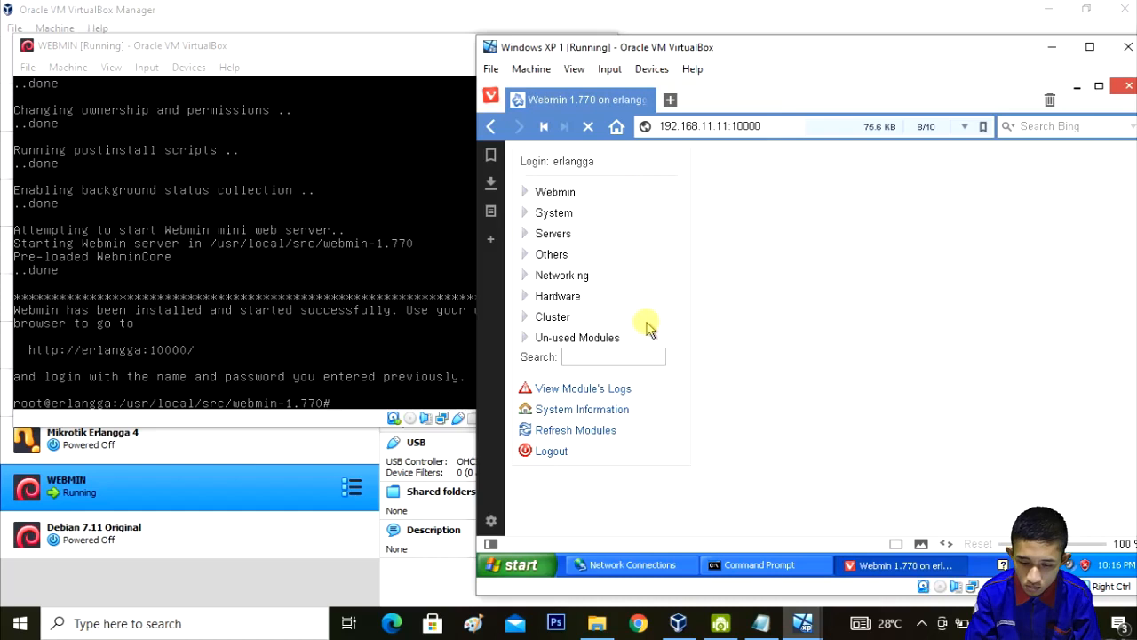
Step: Decline Vivaldi's password-saving prompt with Never and scroll through Webmin's System Information
{"action": "left_click", "coordinate": [924, 625]}
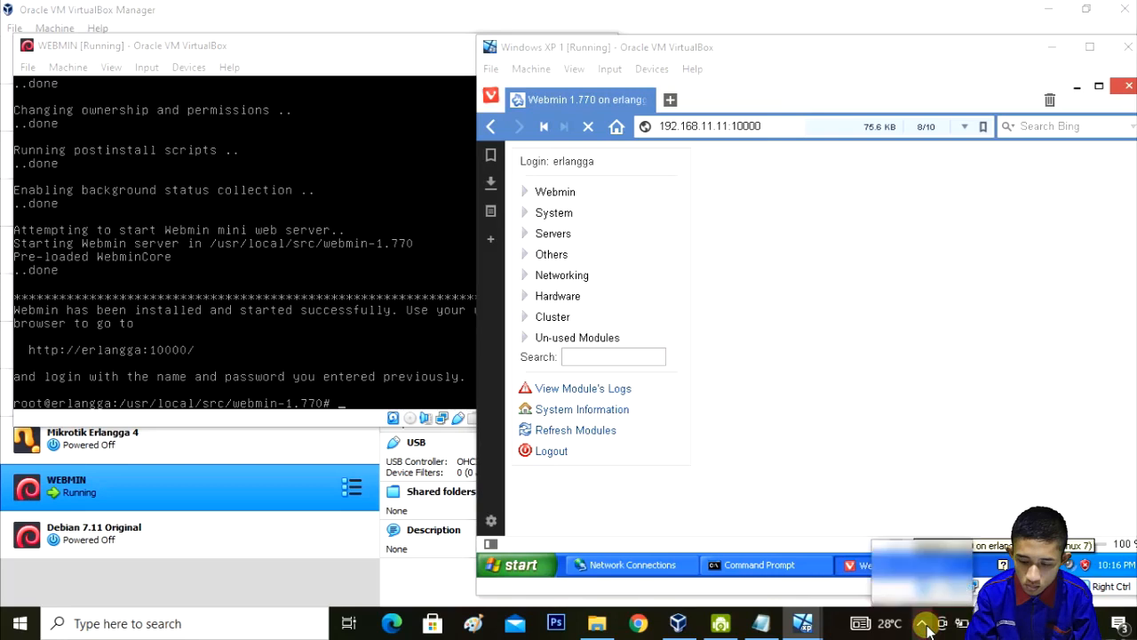
{"action": "left_click", "coordinate": [895, 588]}
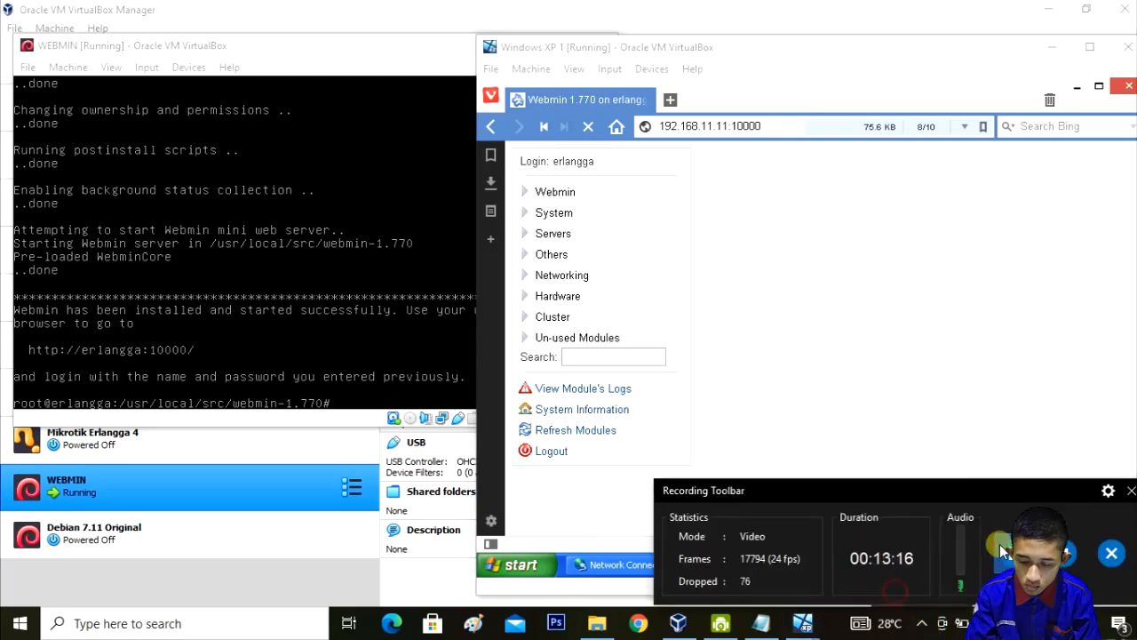
{"action": "left_click", "coordinate": [1131, 491]}
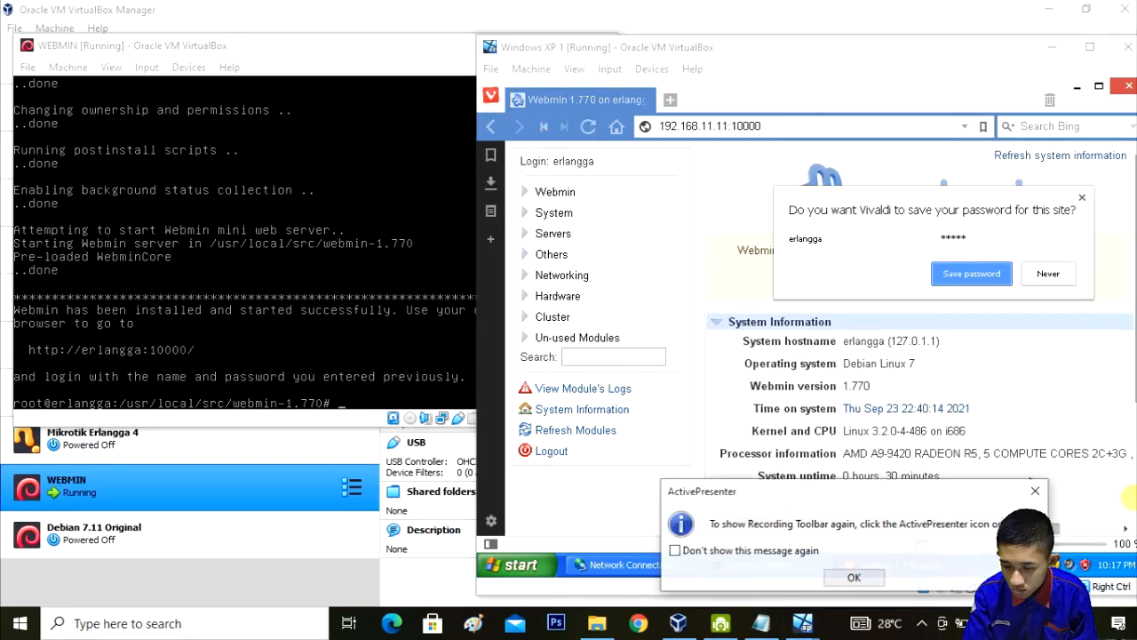
{"action": "left_click", "coordinate": [853, 577]}
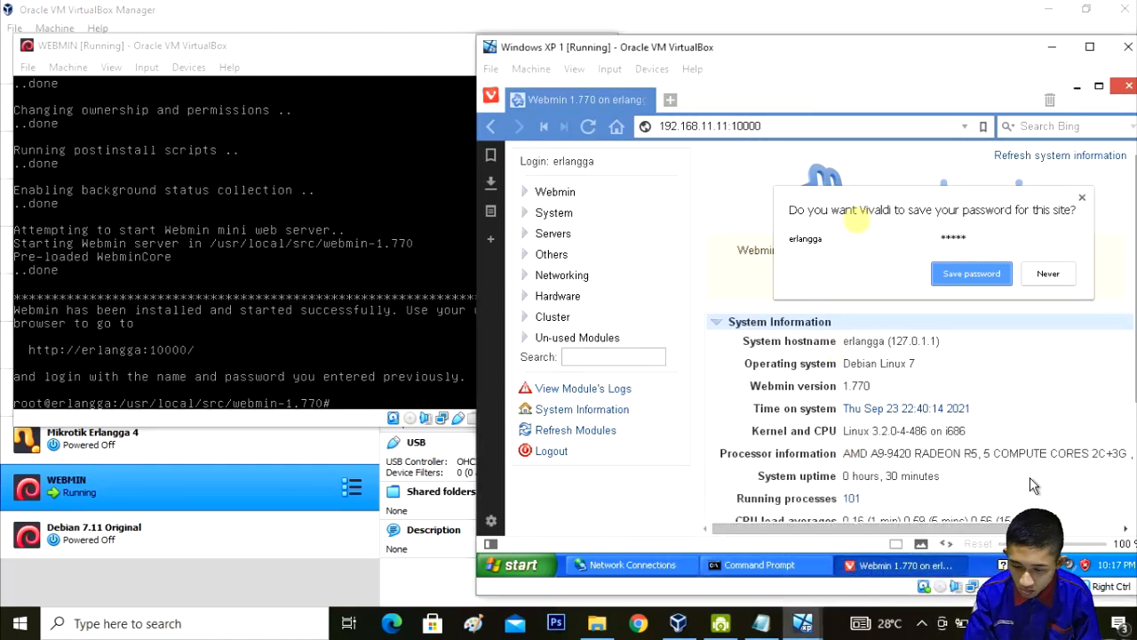
{"action": "left_click", "coordinate": [856, 220]}
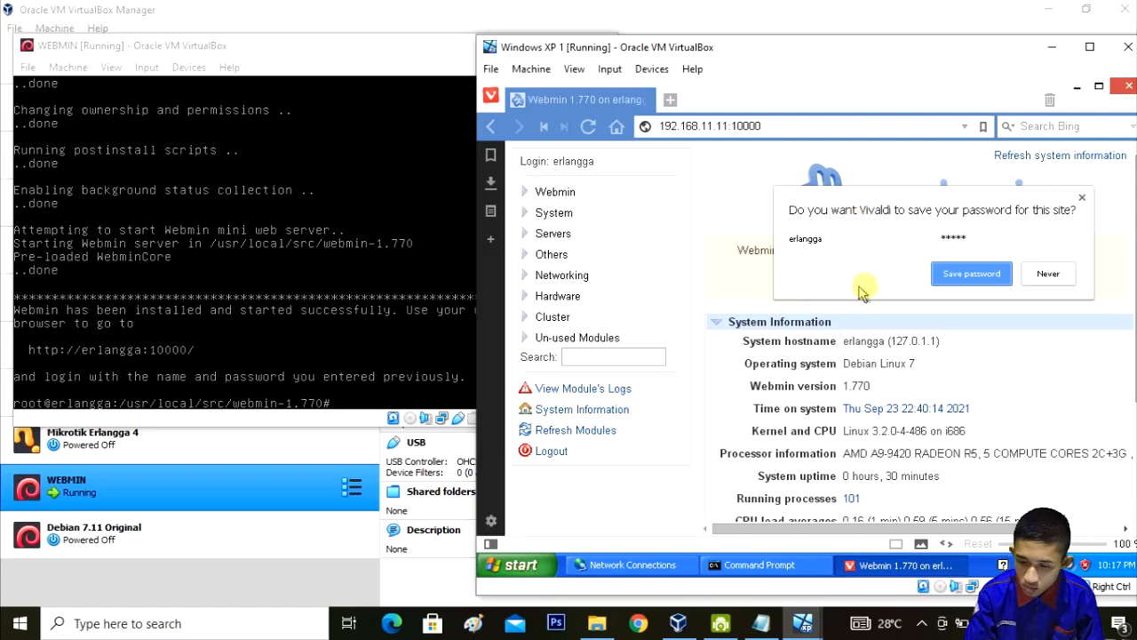
{"action": "left_click", "coordinate": [1047, 275]}
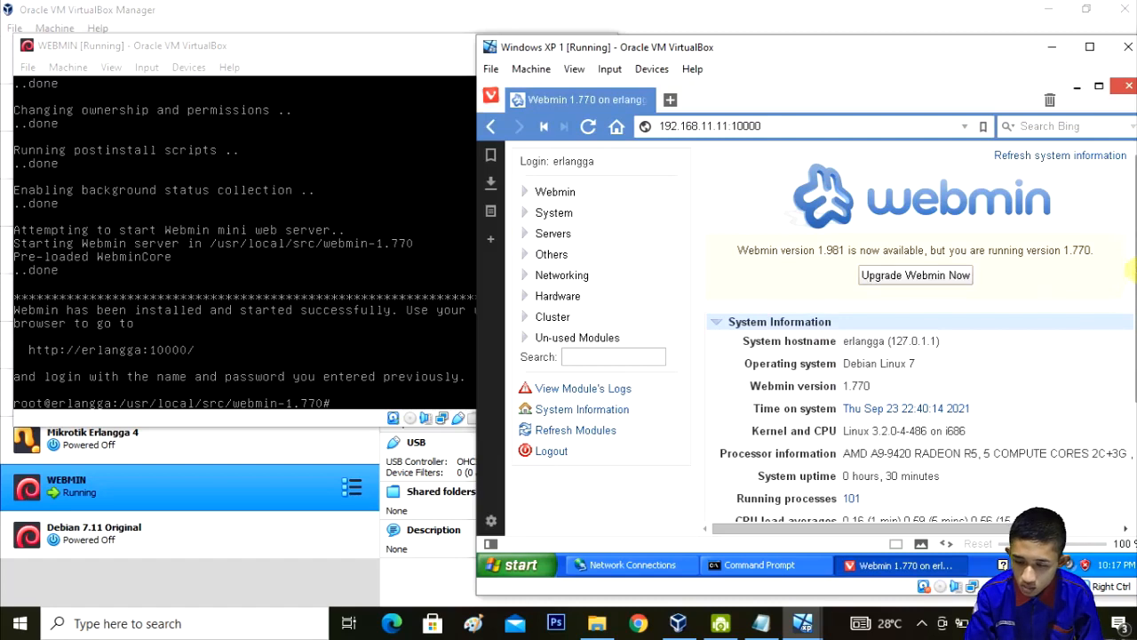
{"action": "scroll", "coordinate": [1133, 284], "scroll_direction": "down", "scroll_amount": 1}
{"action": "left_click_drag", "start_coordinate": [1133, 281], "coordinate": [1134, 364]}
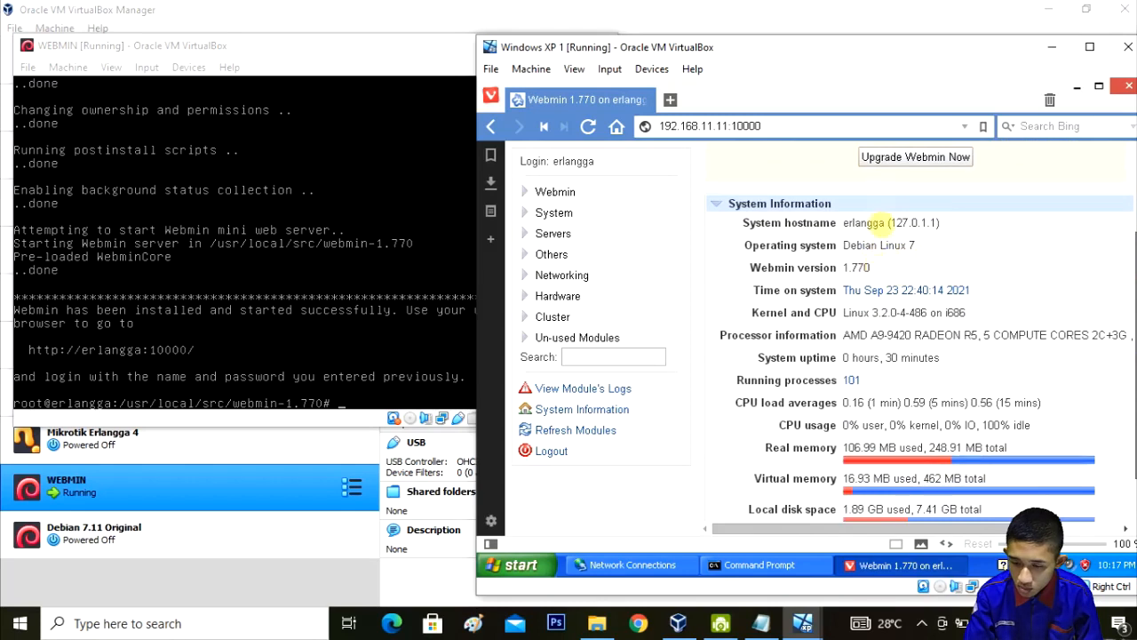
{"action": "scroll", "coordinate": [884, 227], "scroll_direction": "down", "scroll_amount": 1}
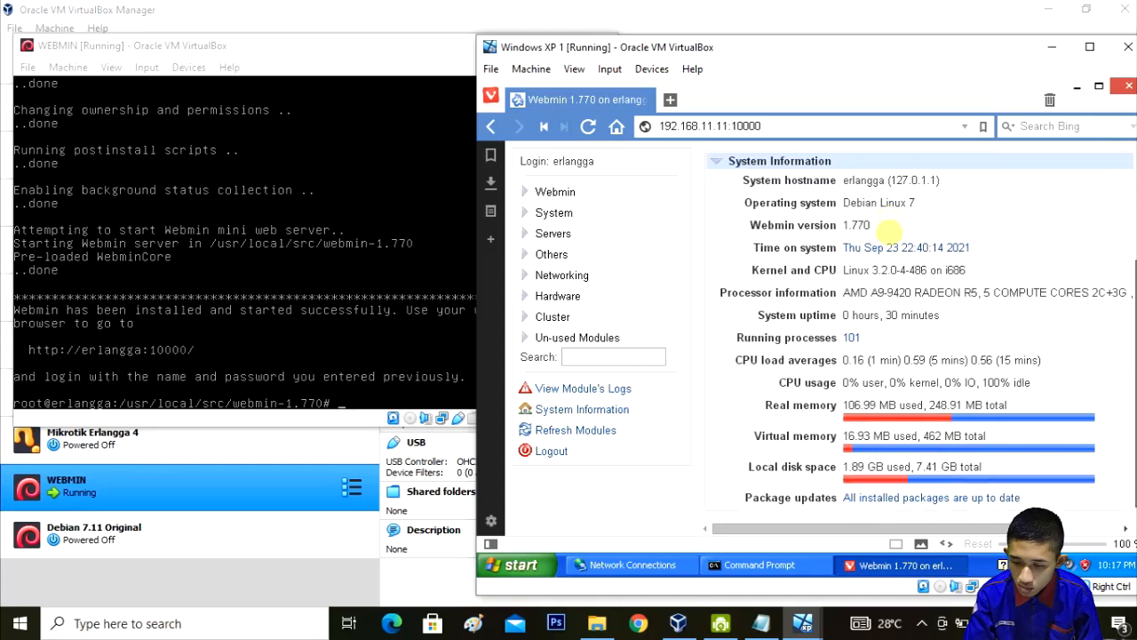
{"action": "scroll", "coordinate": [875, 244], "scroll_direction": "up", "scroll_amount": 3}
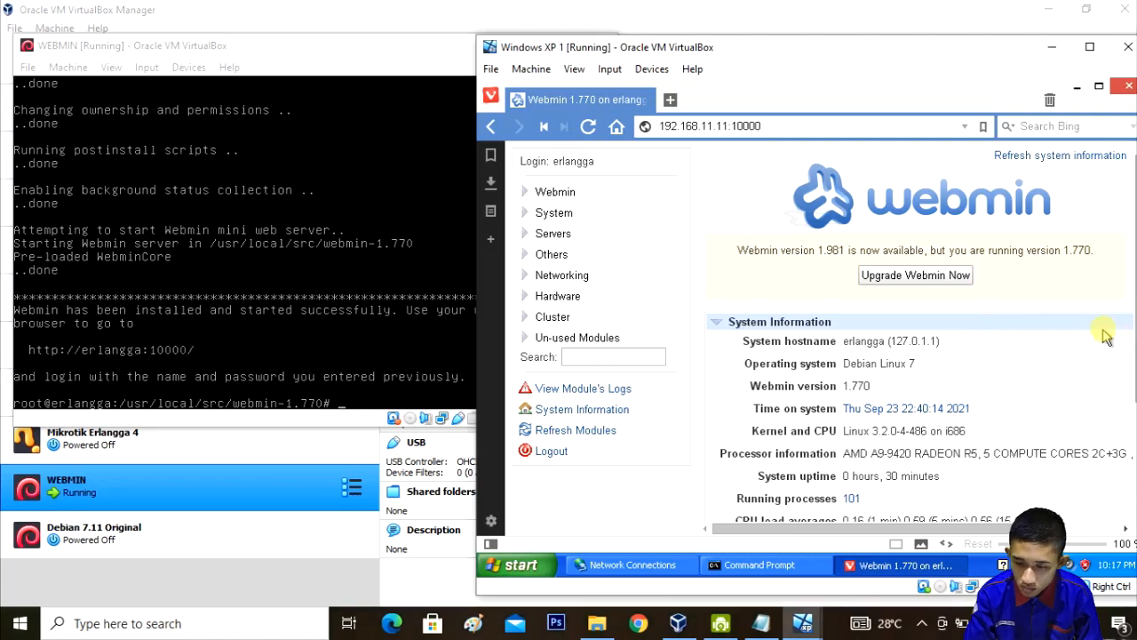
{"action": "left_click_drag", "start_coordinate": [1134, 322], "coordinate": [1135, 357]}
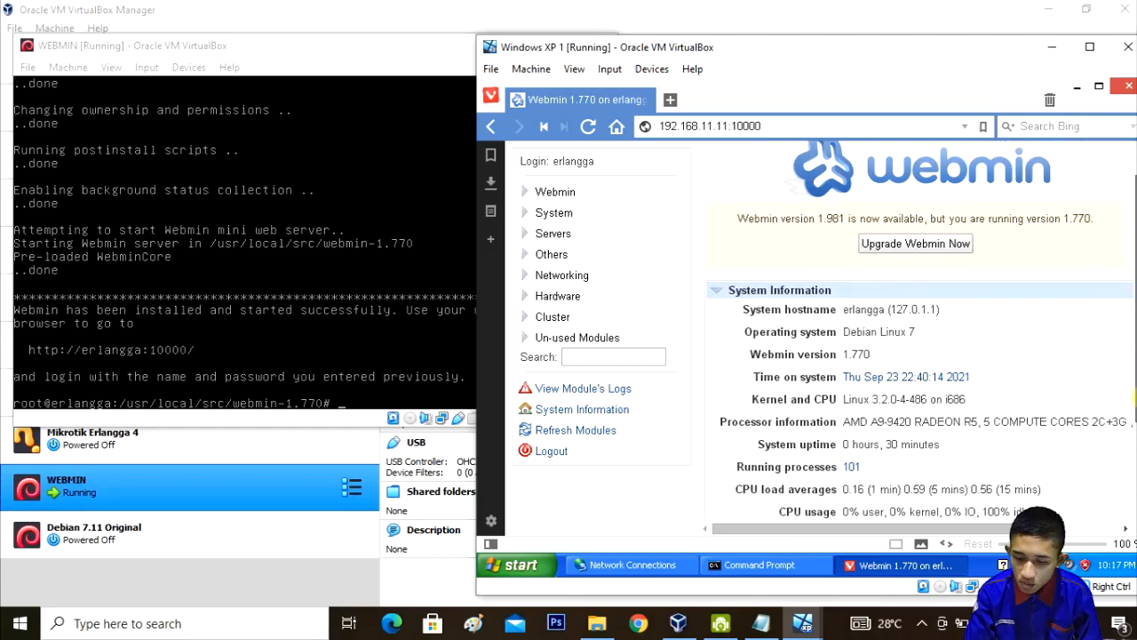
{"action": "scroll", "coordinate": [1134, 430], "scroll_direction": "down", "scroll_amount": 1}
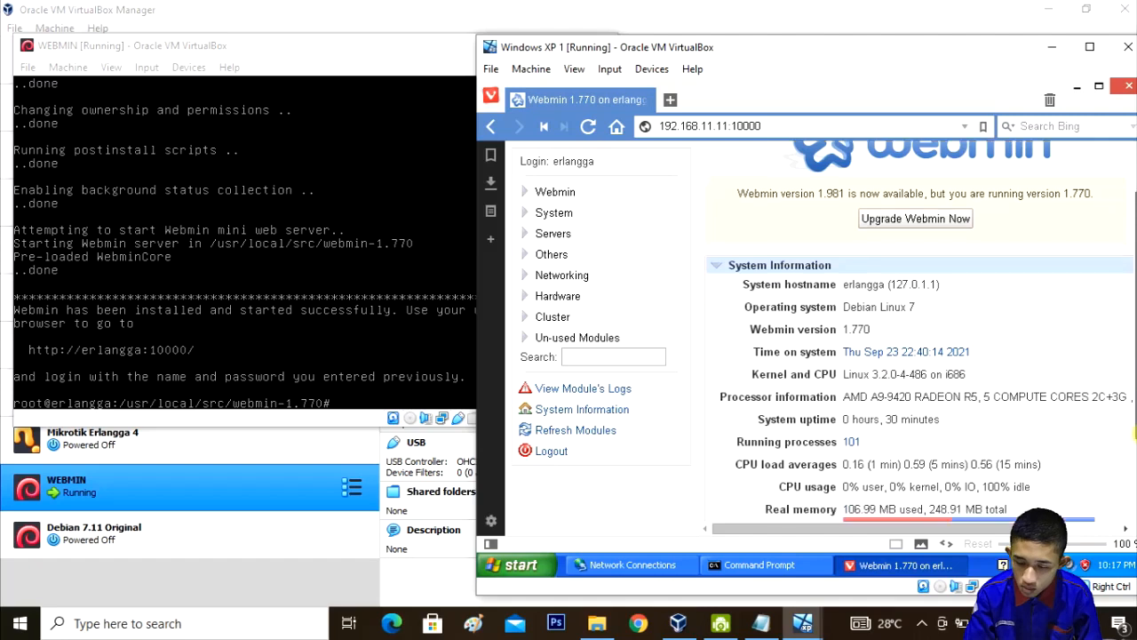
{"action": "scroll", "coordinate": [1135, 431], "scroll_direction": "down", "scroll_amount": 3}
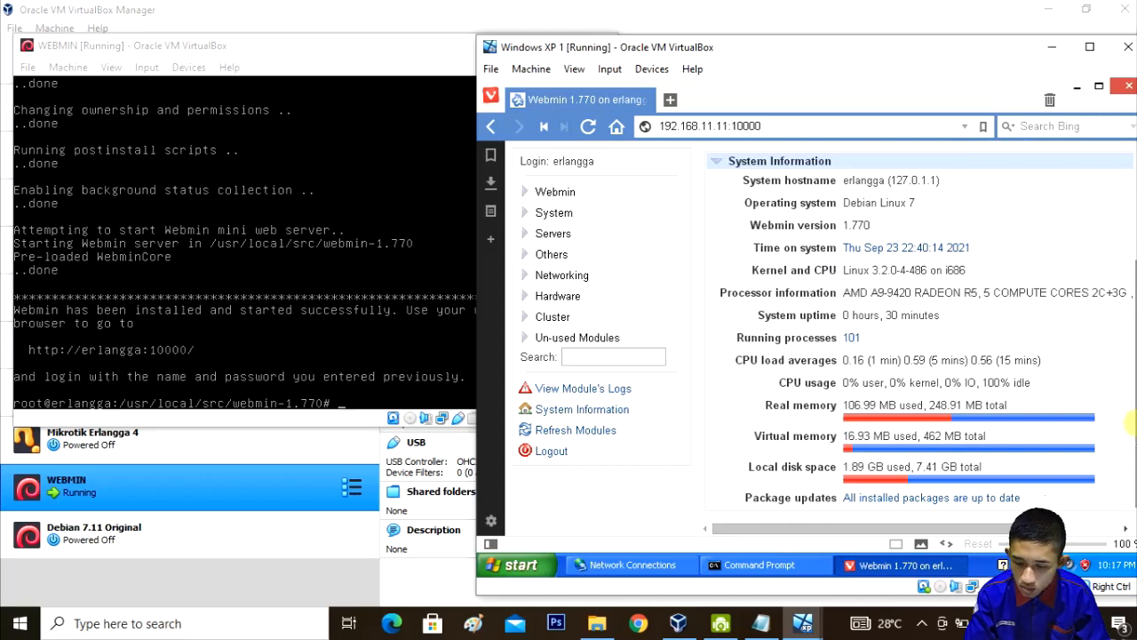
{"action": "mouse_move", "coordinate": [1136, 424]}
{"action": "left_mouse_down"}
{"action": "mouse_move", "coordinate": [1130, 404]}
{"action": "mouse_move", "coordinate": [1131, 420]}
{"action": "left_mouse_up"}
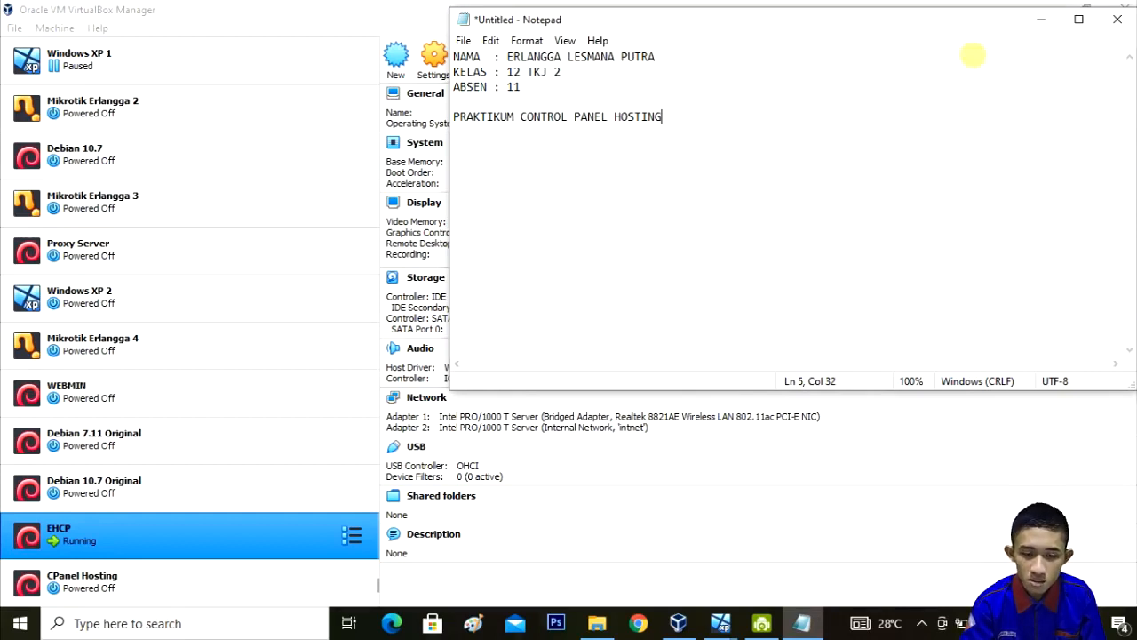
Step: Minimize the notes, select Windows XP 1 in the VM list, and bring the EHCP VM window forward
{"action": "left_click", "coordinate": [1042, 19]}
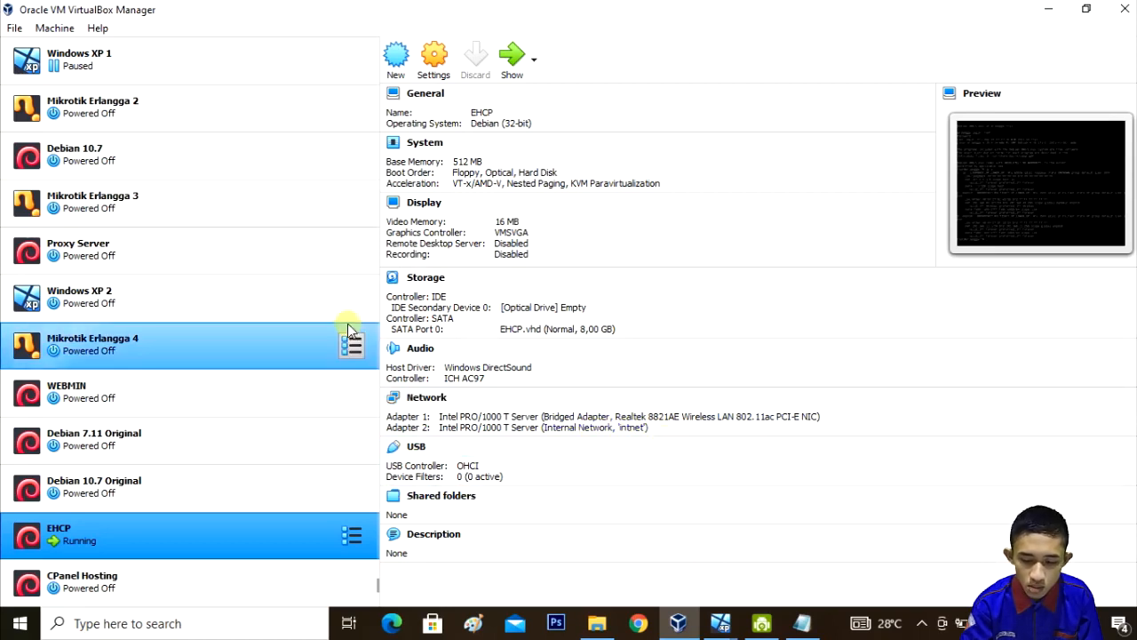
{"action": "left_click", "coordinate": [241, 55]}
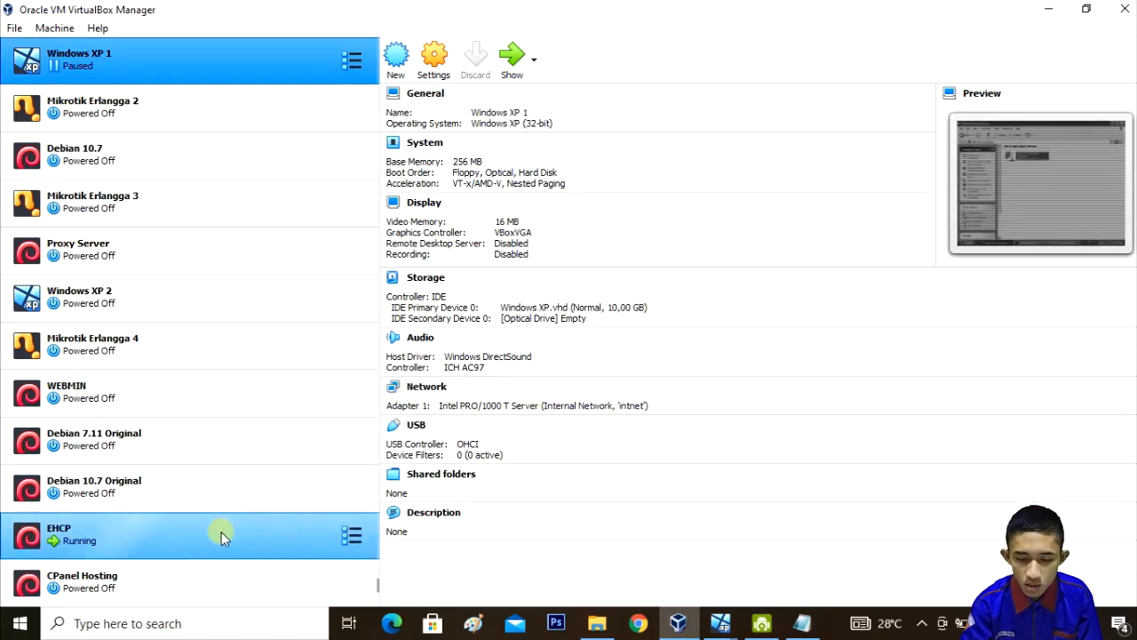
{"action": "mouse_move", "coordinate": [722, 626]}
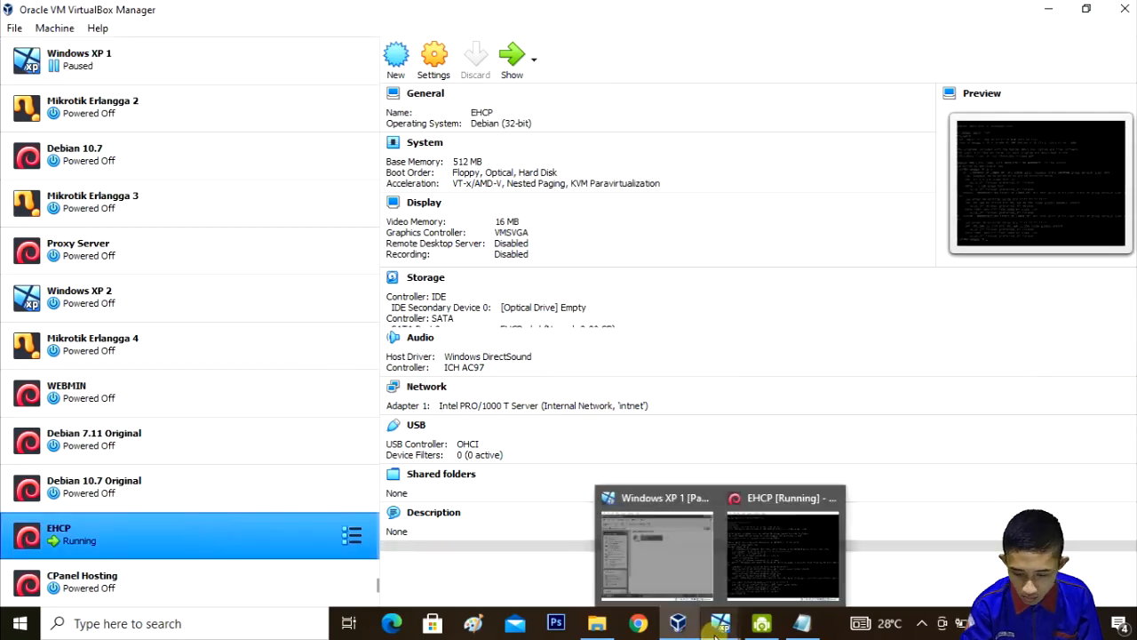
{"action": "left_click", "coordinate": [776, 556]}
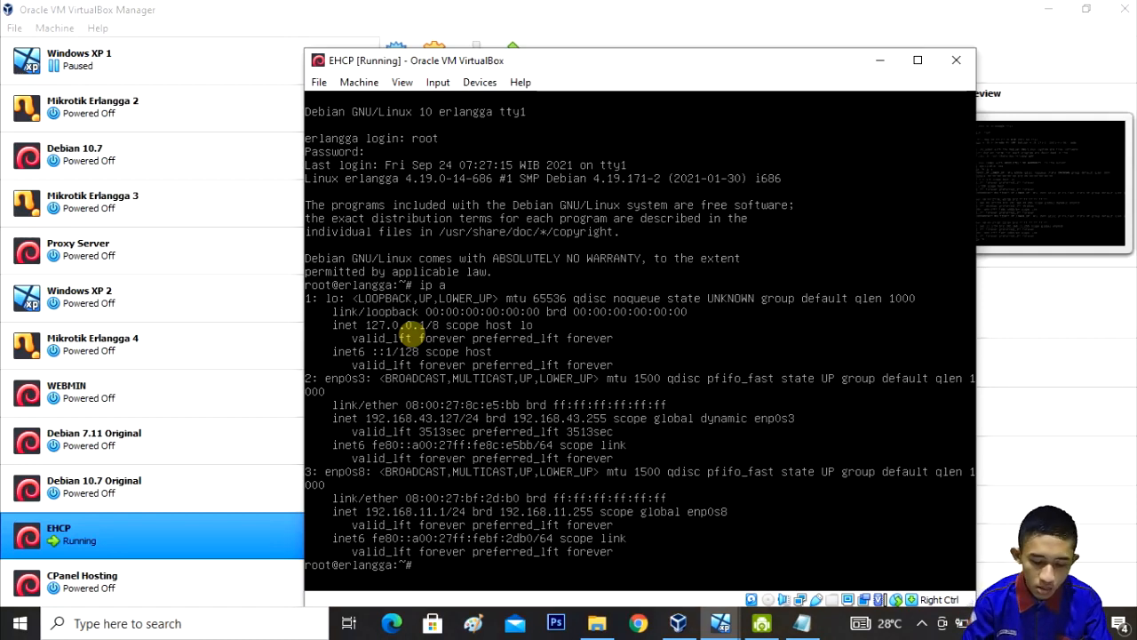
{"action": "type", "text": "wget www"}
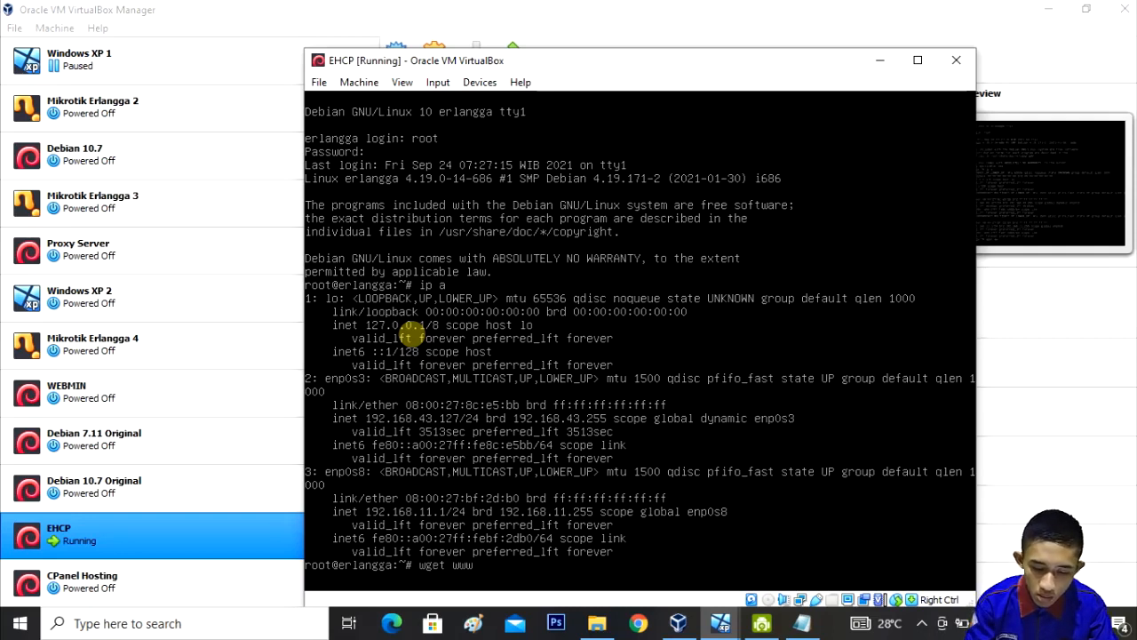
{"action": "type", "text": ".ehcp"}
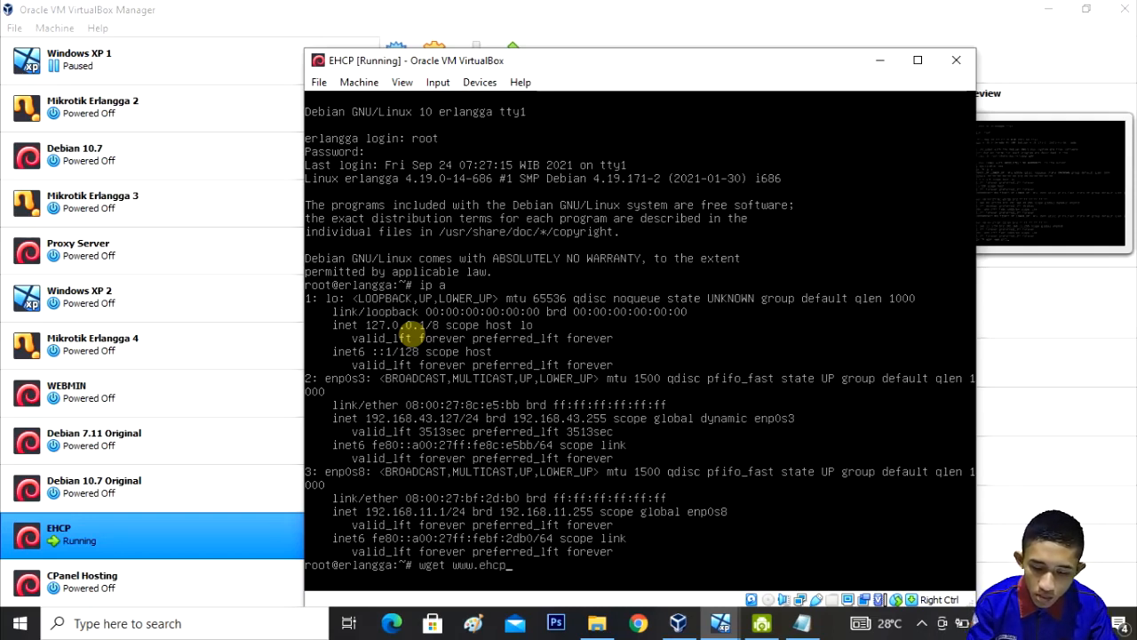
{"action": "type", "text": ".net/"}
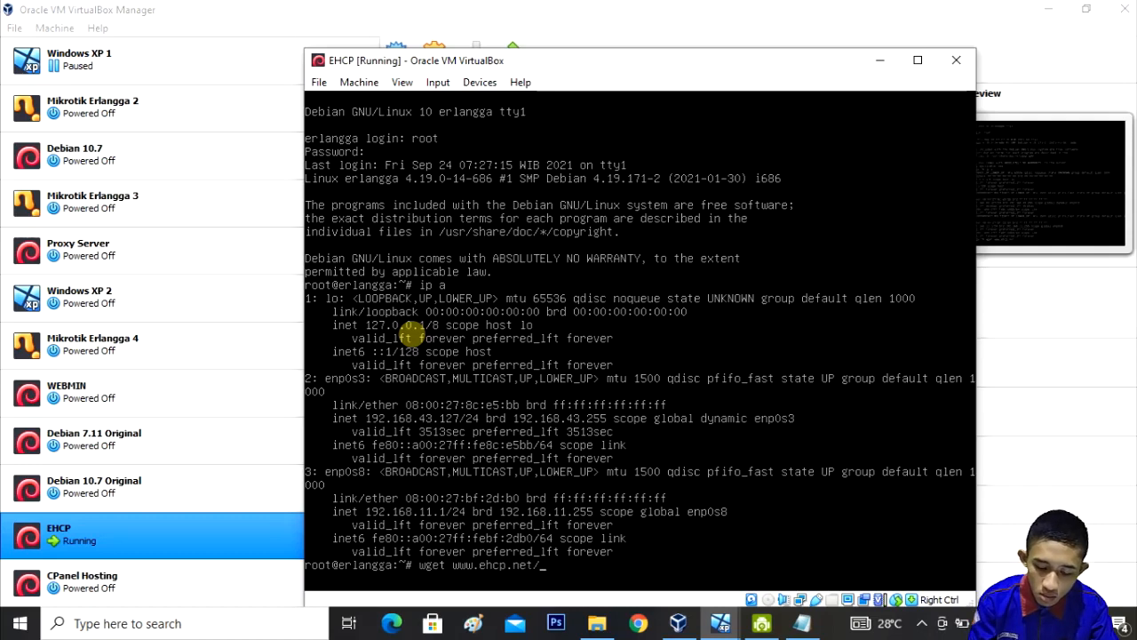
{"action": "type", "text": "download"}
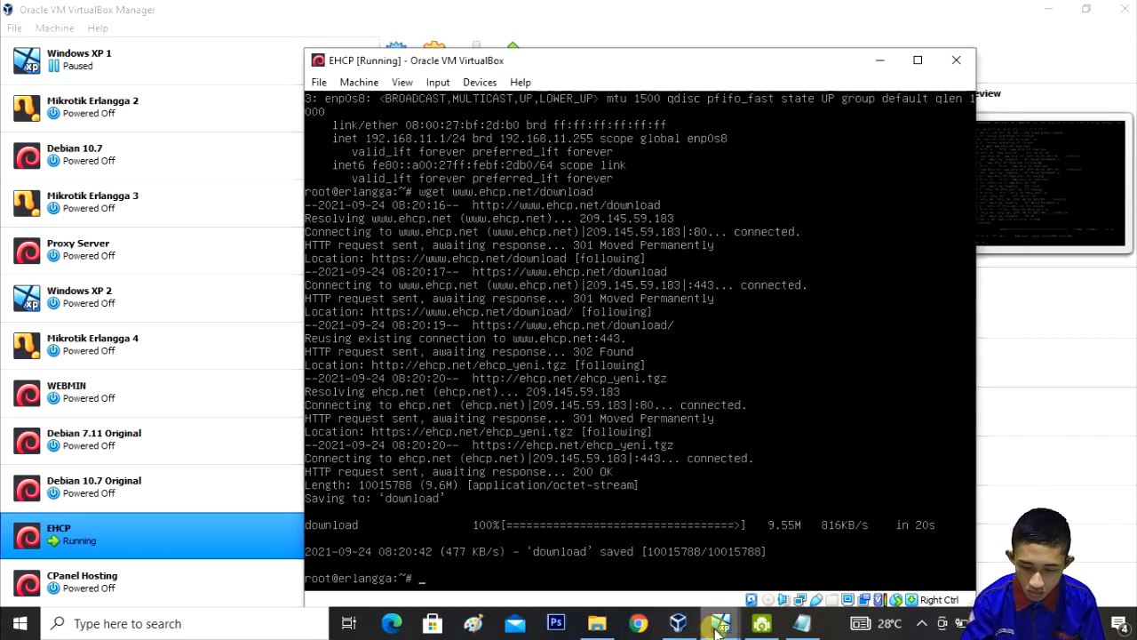
Step: Refocus the EHCP VM window from its taskbar preview as the download finishes
{"action": "mouse_move", "coordinate": [718, 626]}
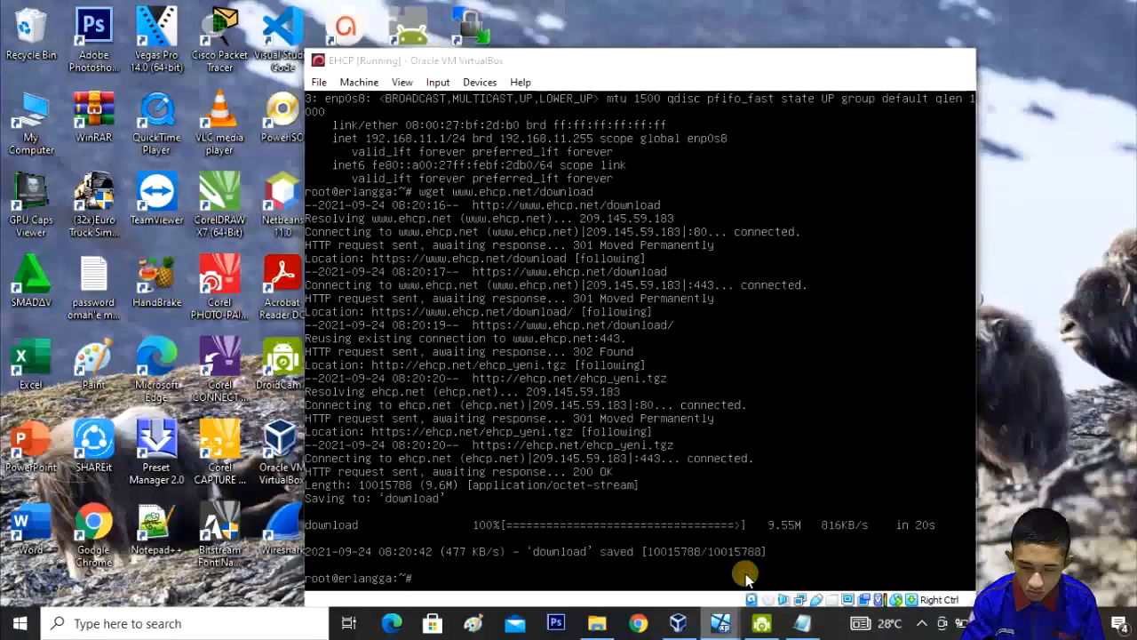
{"action": "left_click", "coordinate": [744, 578]}
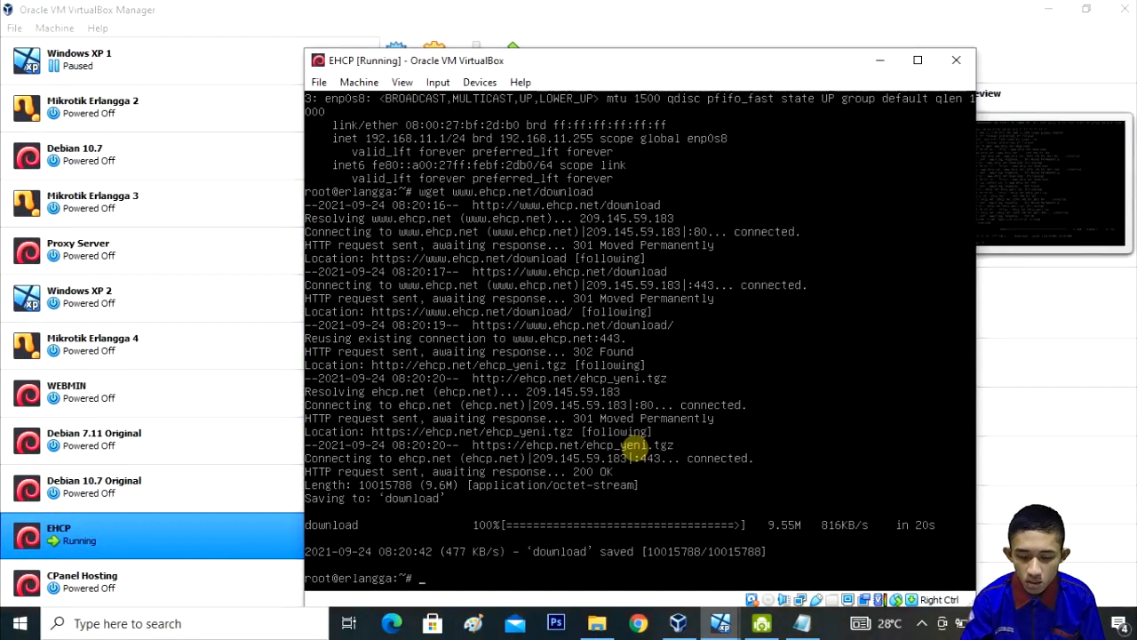
Step: Extract the 'download' archive with tar -zxvf, listing the home directory before and after
{"action": "type", "text": "ls"}
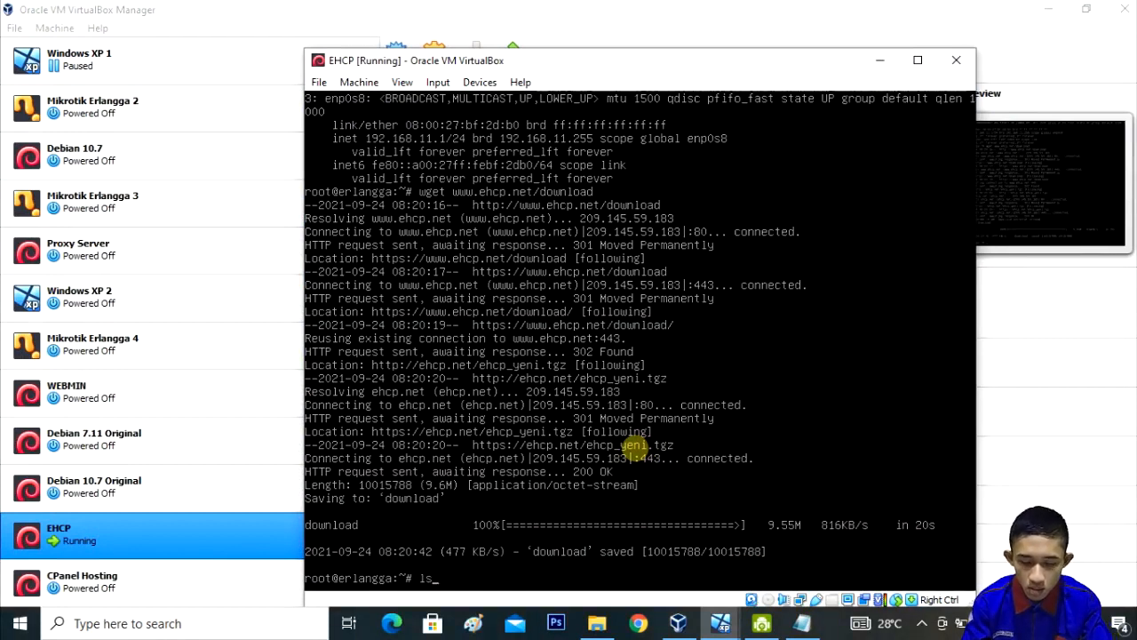
{"action": "key", "text": "Return"}
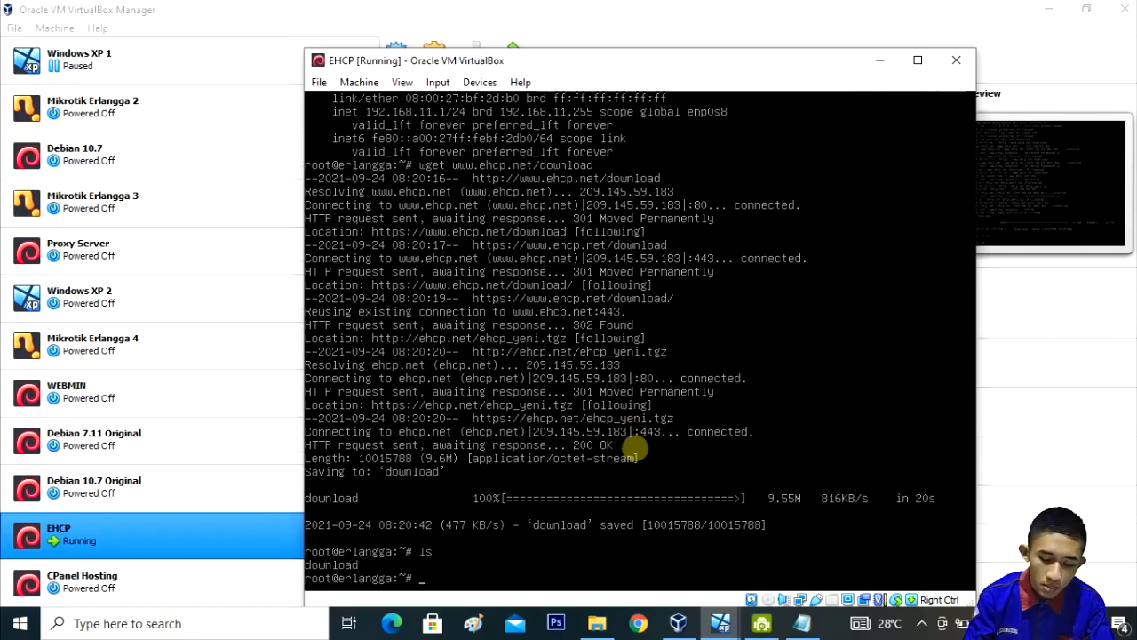
{"action": "type", "text": "tar"}
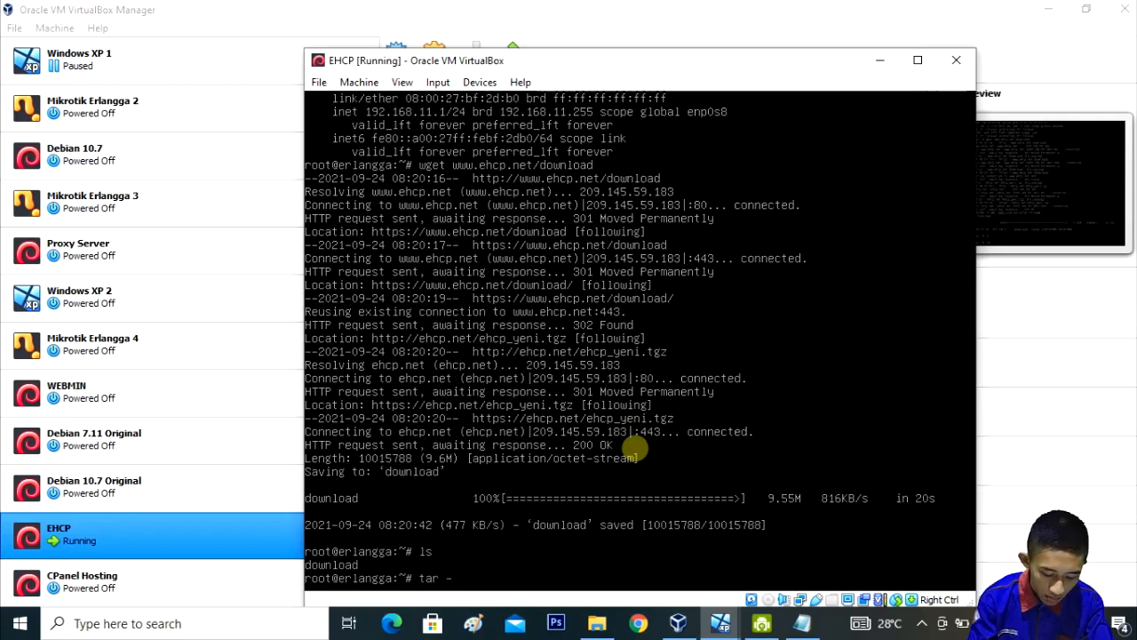
{"action": "type", "text": " -z"}
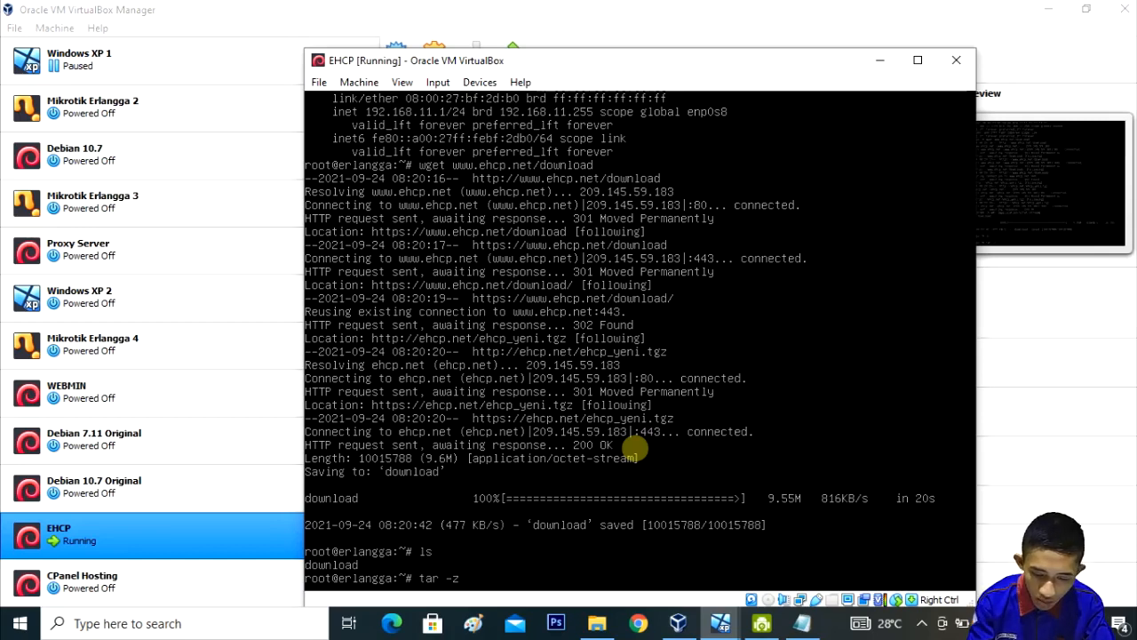
{"action": "type", "text": "xvf d"}
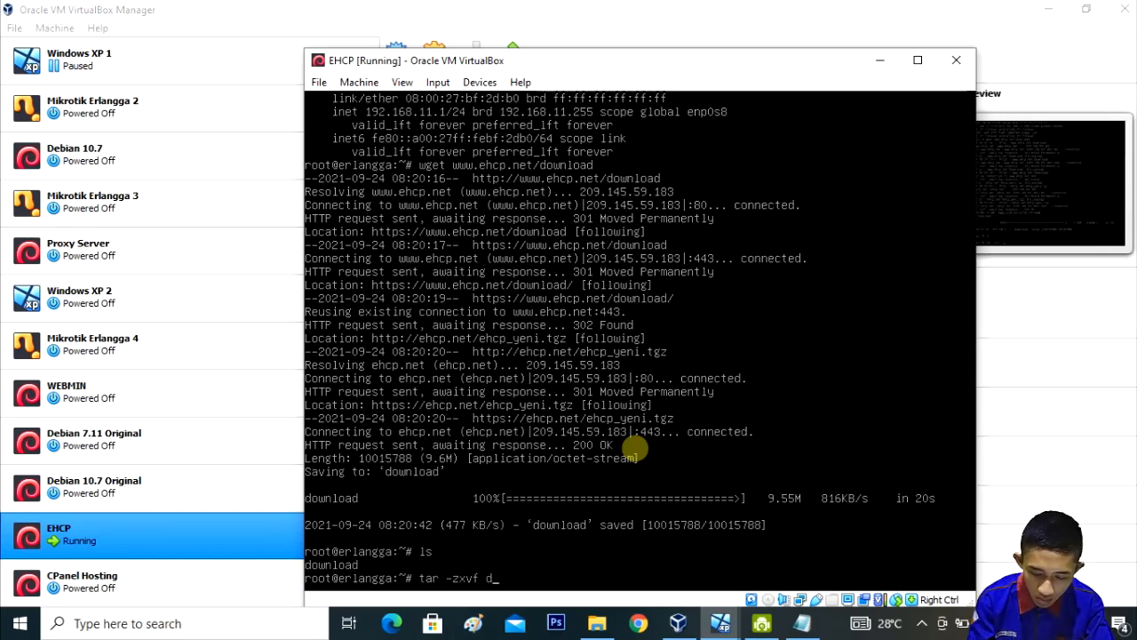
{"action": "type", "text": "ownload"}
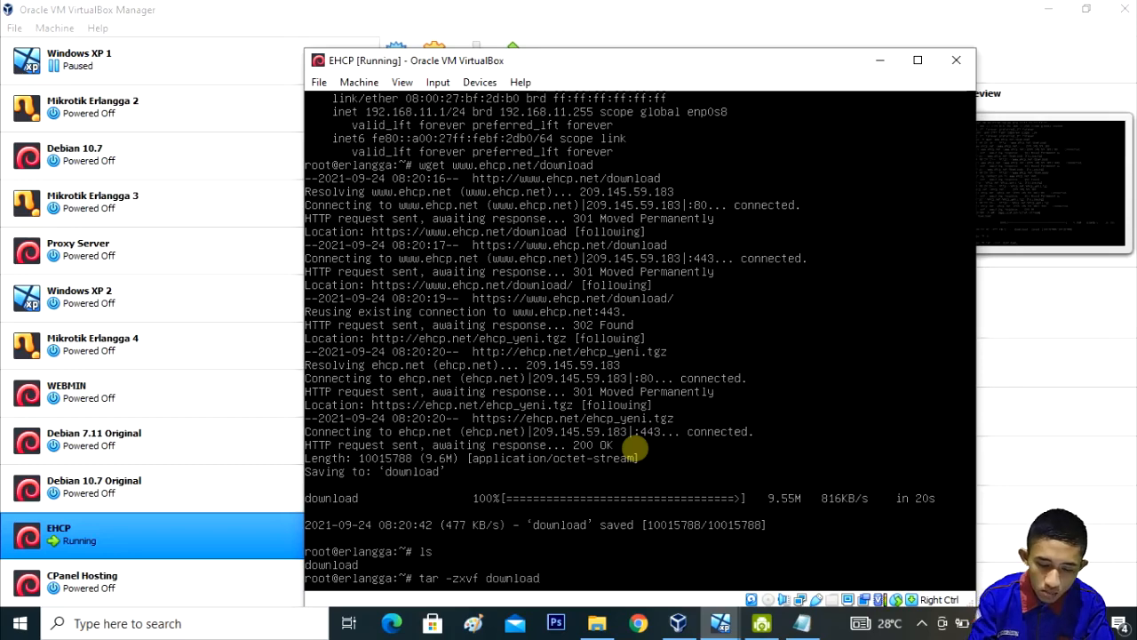
{"action": "key", "text": "Return"}
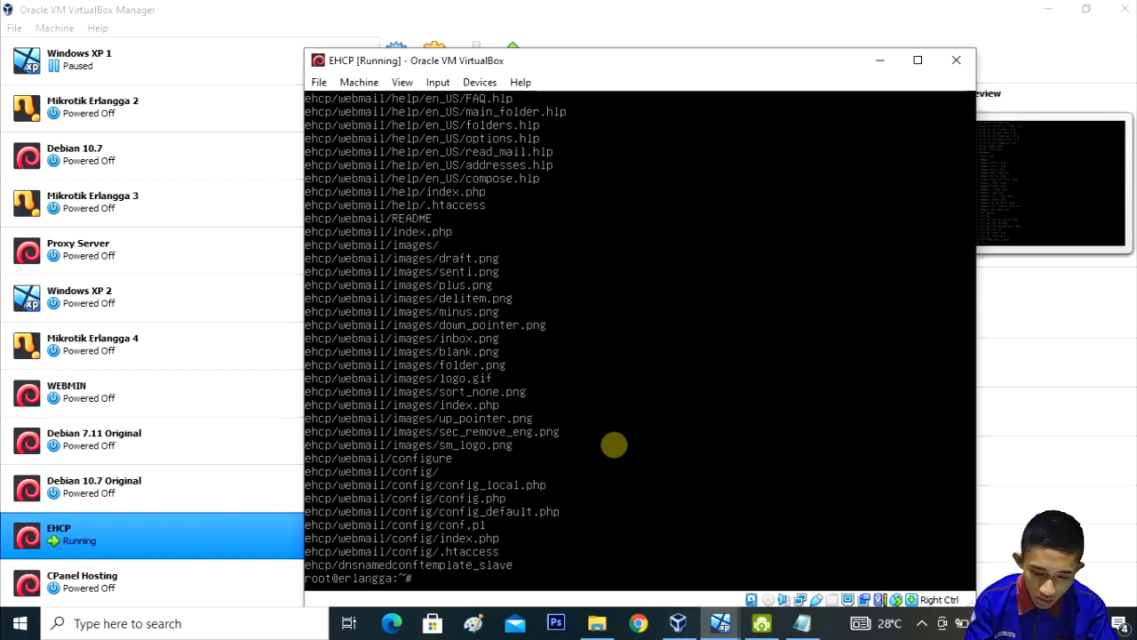
{"action": "key", "text": "Return"}
{"action": "key", "text": "Return"}
{"action": "key", "text": "Return"}
{"action": "key", "text": "Return"}
{"action": "key", "text": "Return"}
{"action": "key", "text": "Return"}
{"action": "key", "text": "Return"}
{"action": "key", "text": "Return"}
{"action": "key", "text": "Return"}
{"action": "key", "text": "Return"}
{"action": "key", "text": "Return"}
{"action": "key", "text": "Return"}
{"action": "key", "text": "Return"}
{"action": "key", "text": "Return"}
{"action": "key", "text": "Return"}
{"action": "key", "text": "Return"}
{"action": "key", "text": "Return"}
{"action": "key", "text": "Return"}
{"action": "key", "text": "Return"}
{"action": "key", "text": "Return"}
{"action": "type", "text": "ls"}
{"action": "key", "text": "Return"}
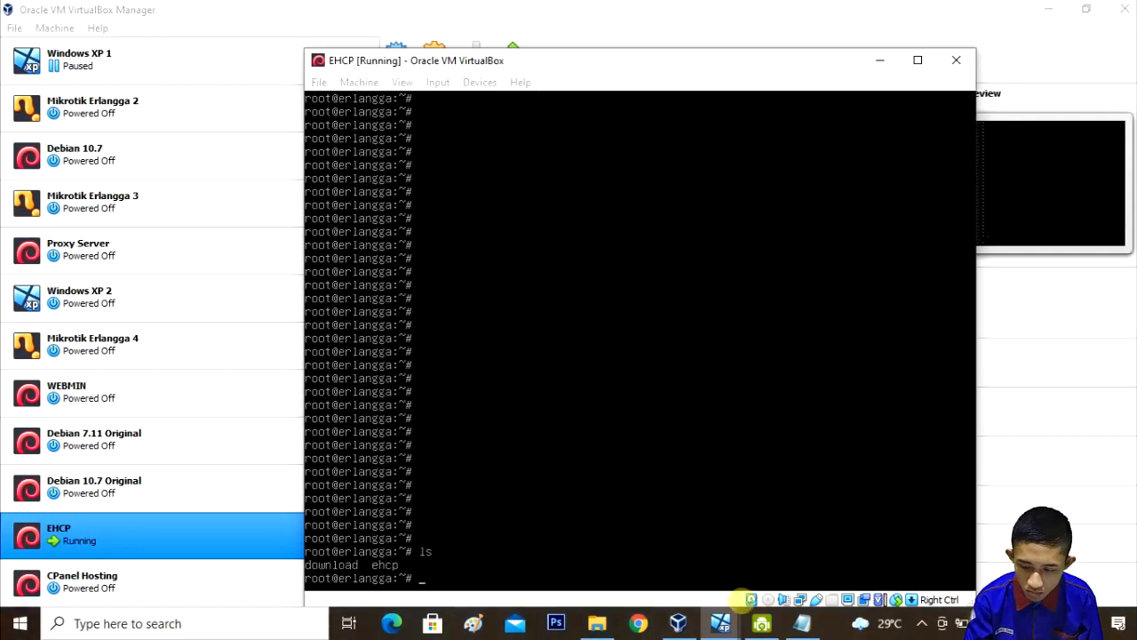
Step: Set ehcp to 777 recursively, enter the ehcp folder, list it and stage ./install.sh
{"action": "key", "text": "Control_R"}
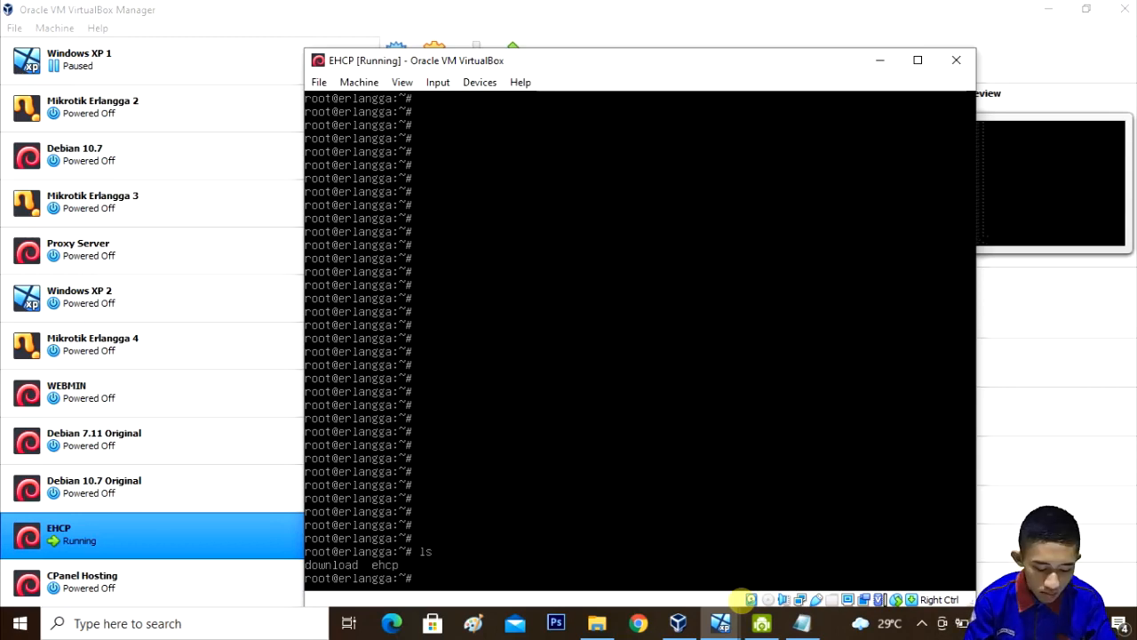
{"action": "type", "text": "chmo"}
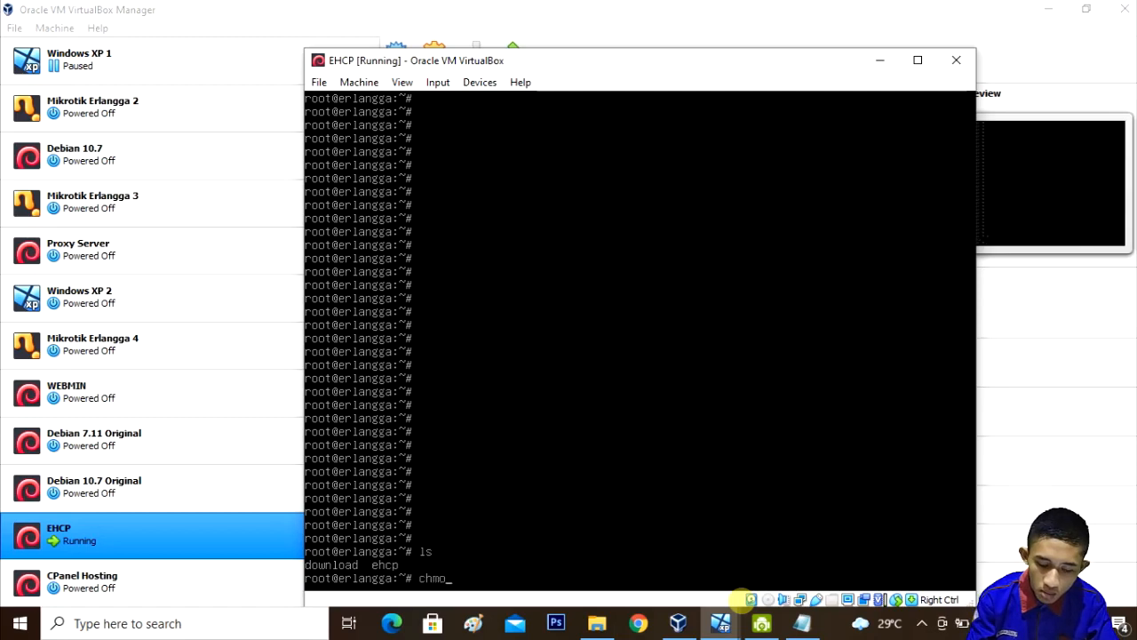
{"action": "type", "text": "d -R "}
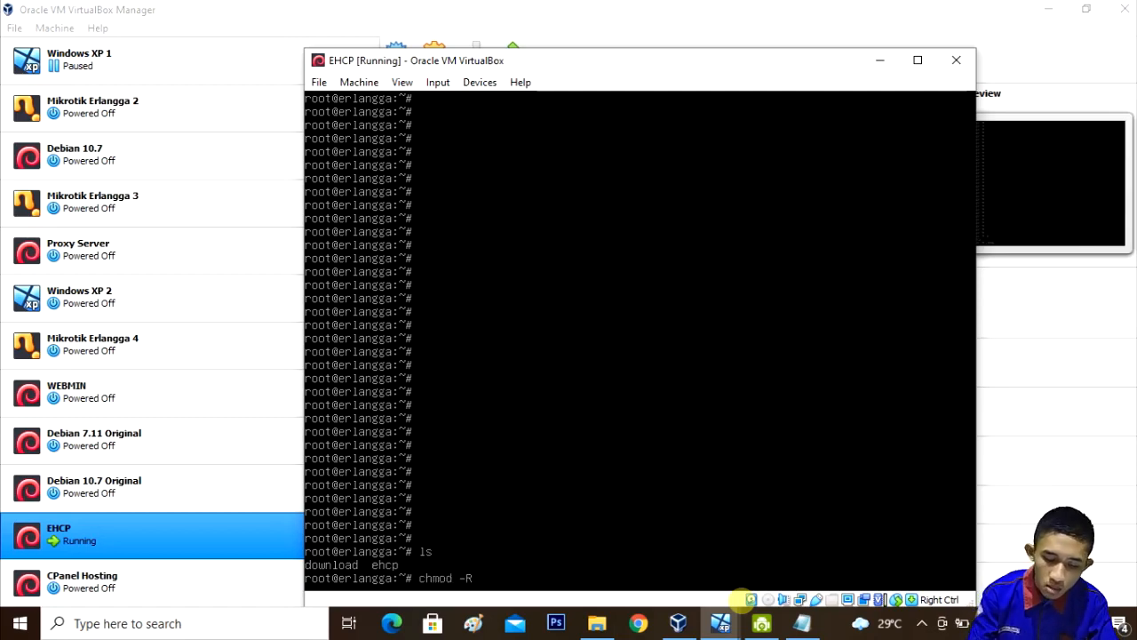
{"action": "type", "text": "7"}
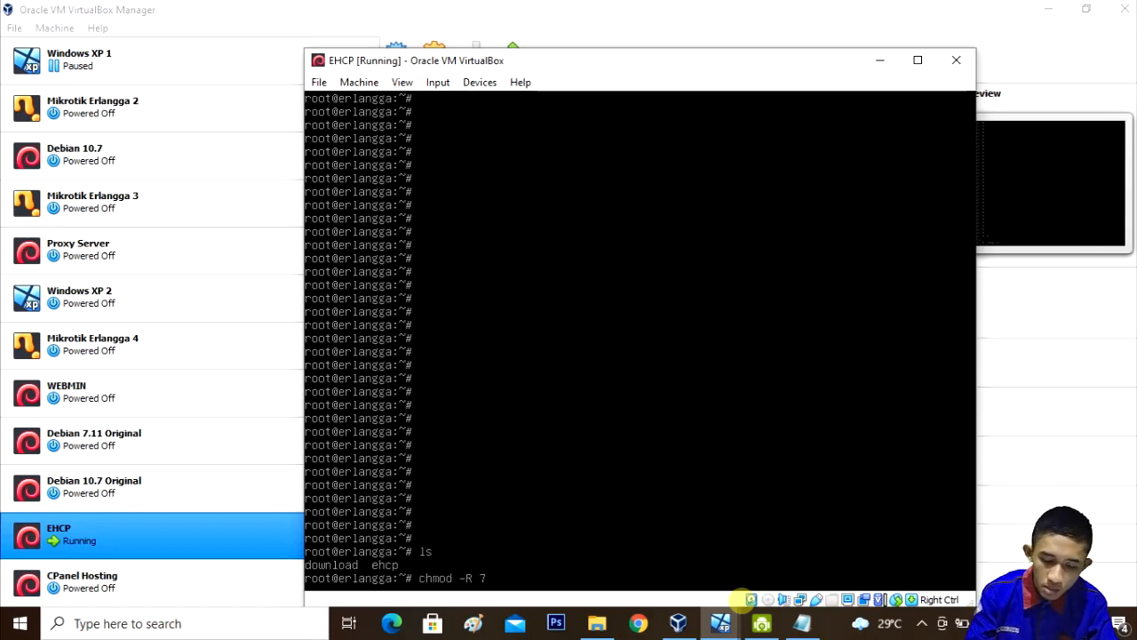
{"action": "type", "text": "77 ehcp"}
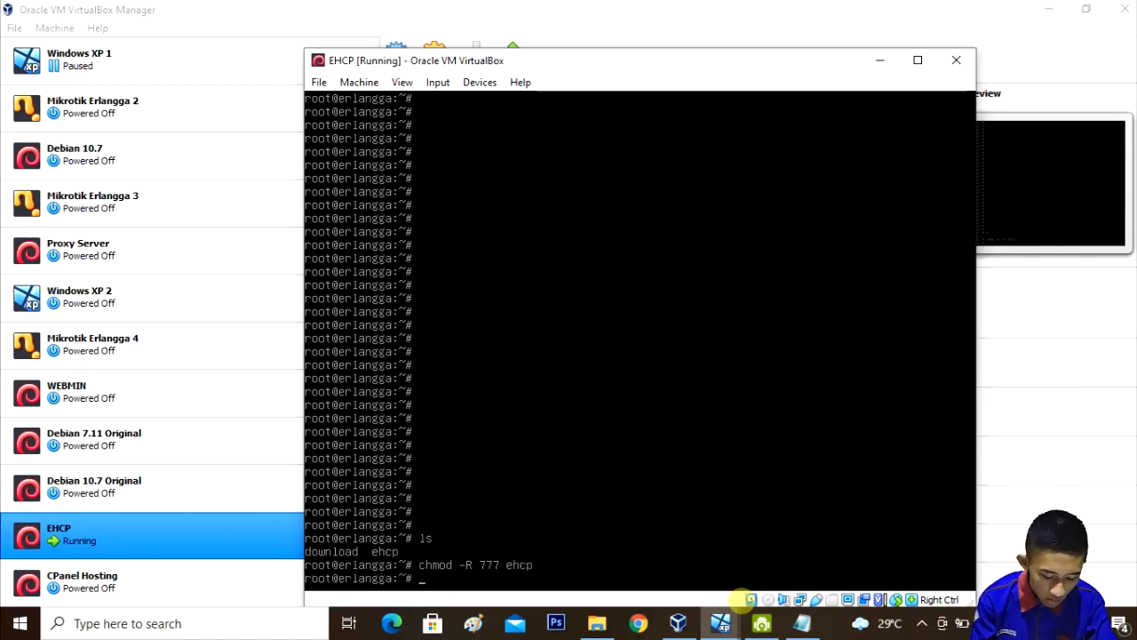
{"action": "type", "text": "ehcp"}
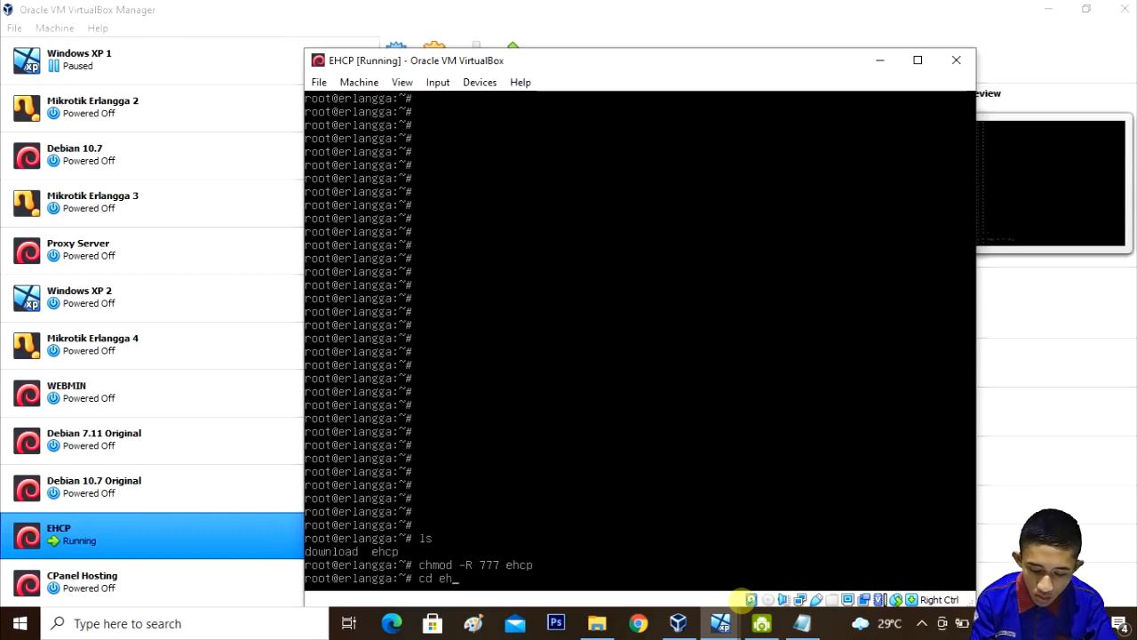
{"action": "key", "text": "Return"}
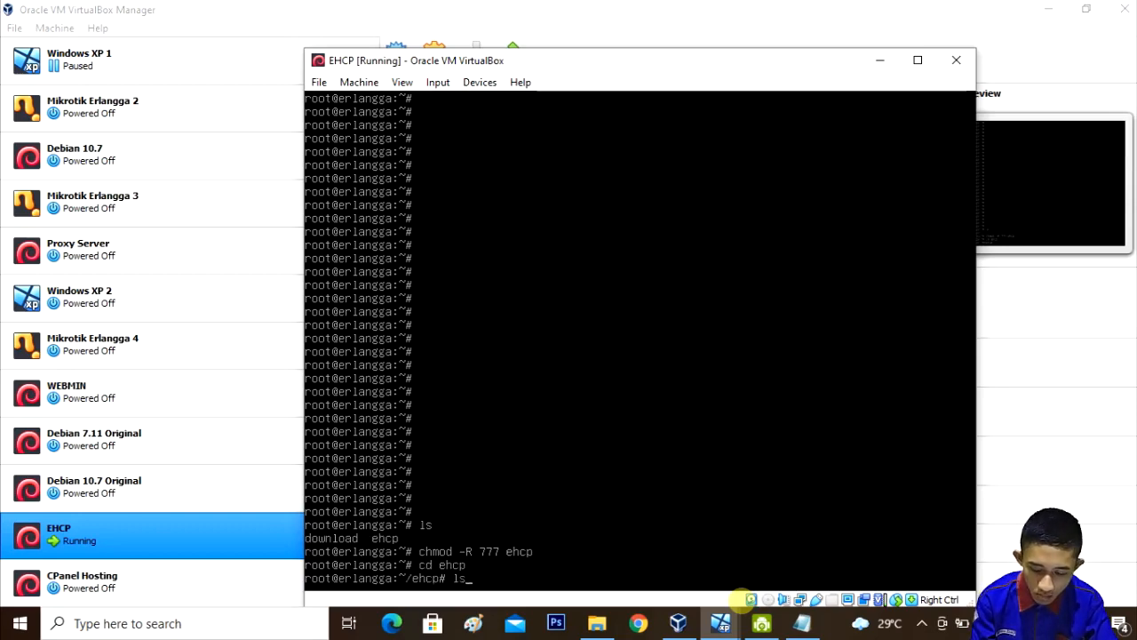
{"action": "type", "text": "ls"}
{"action": "key", "text": "Return"}
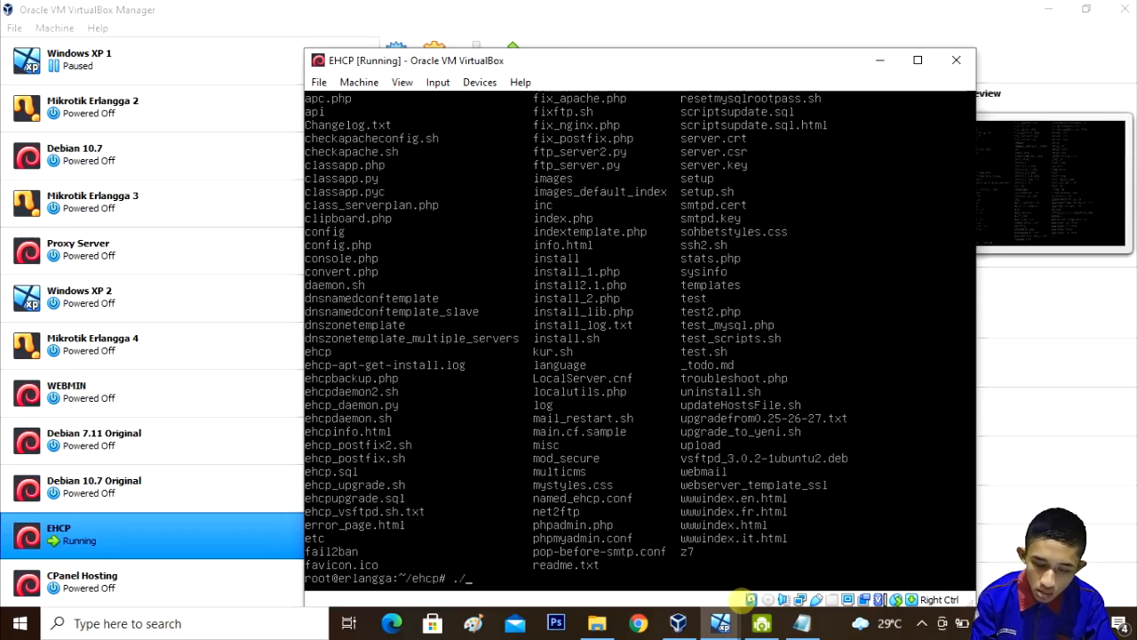
{"action": "type", "text": "./insta"}
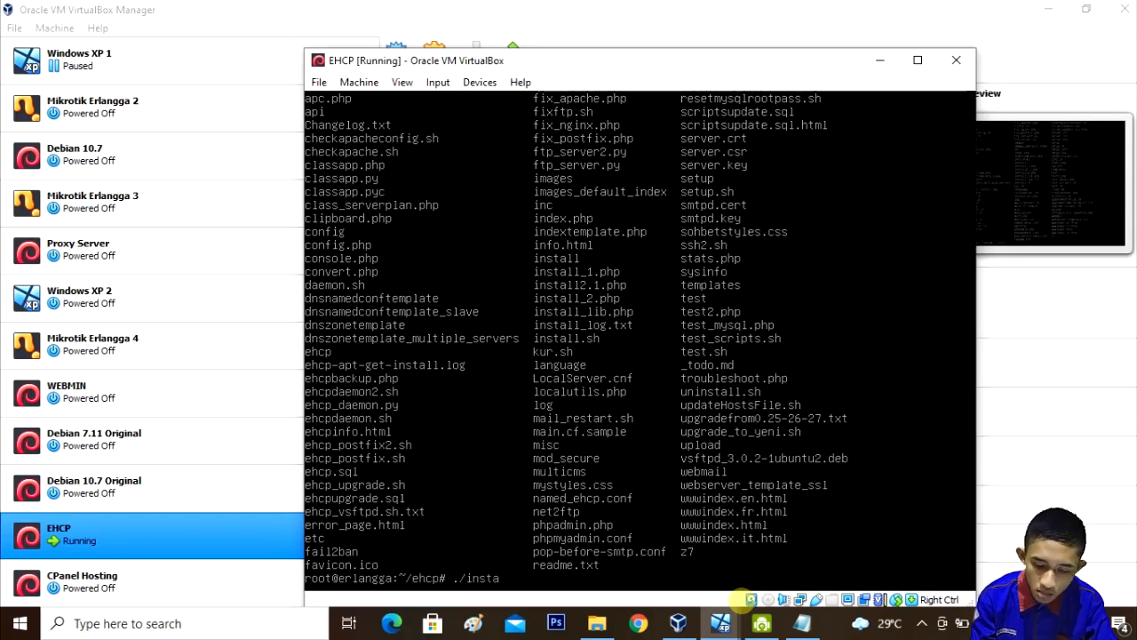
{"action": "type", "text": "ll.sh"}
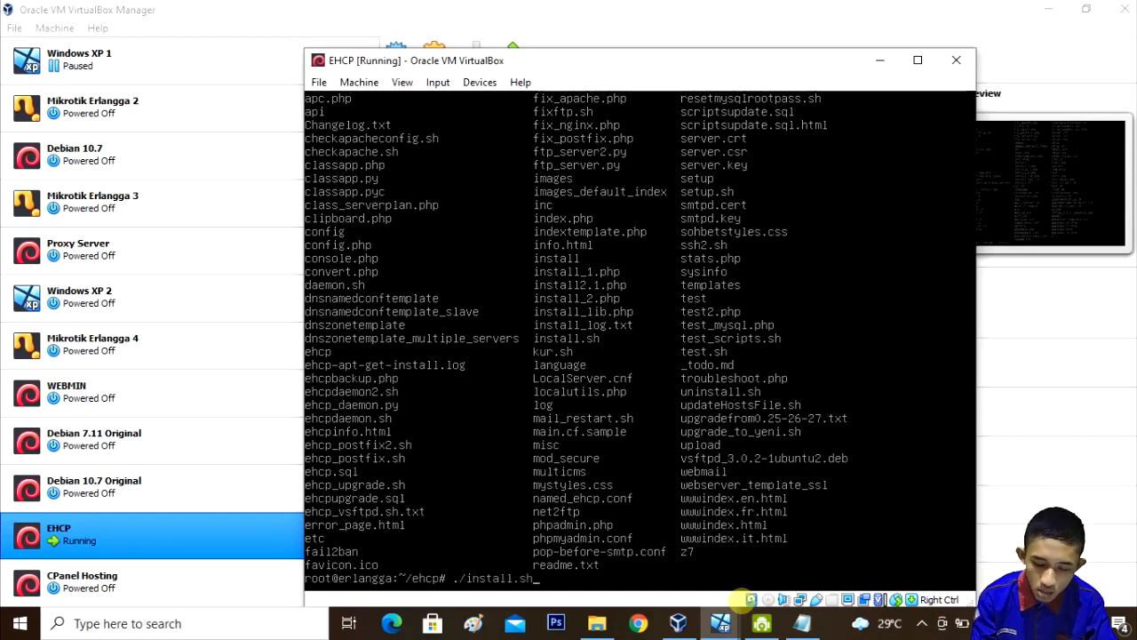
Step: Run ./install.sh and continue past the pre-installer intro to the package update stage
{"action": "key", "text": "Return"}
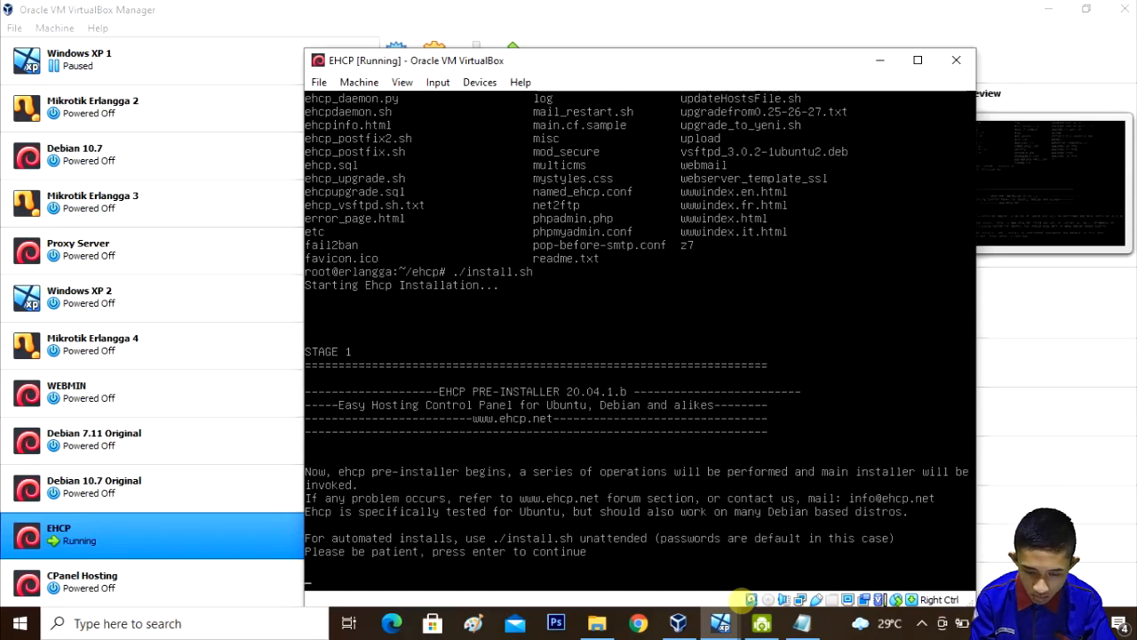
{"action": "key", "text": "Return"}
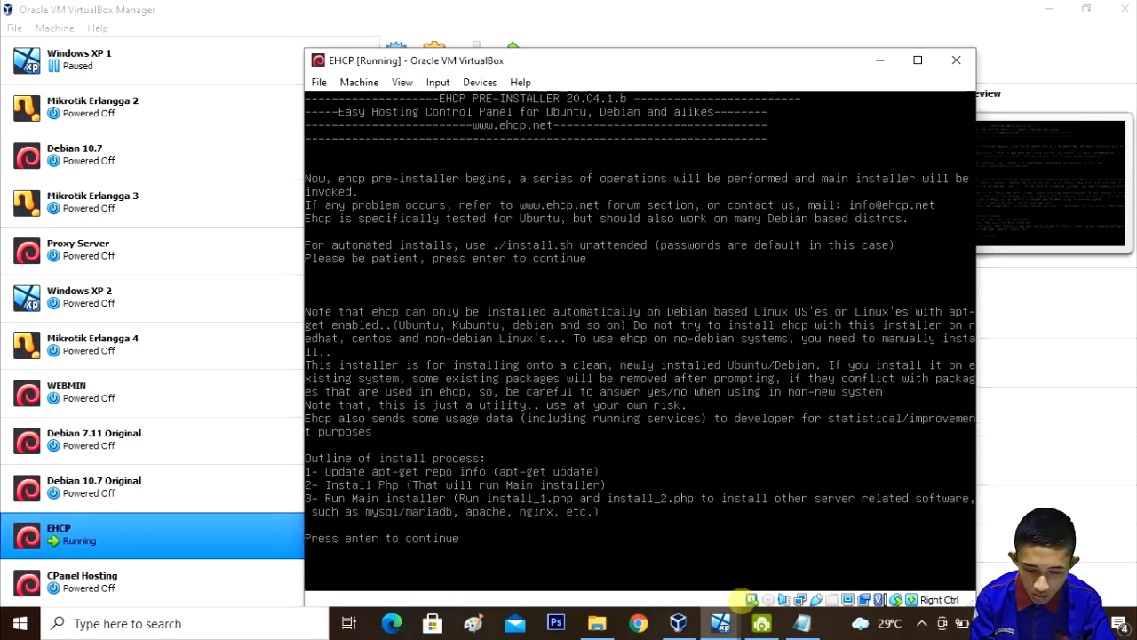
{"action": "key", "text": "Return"}
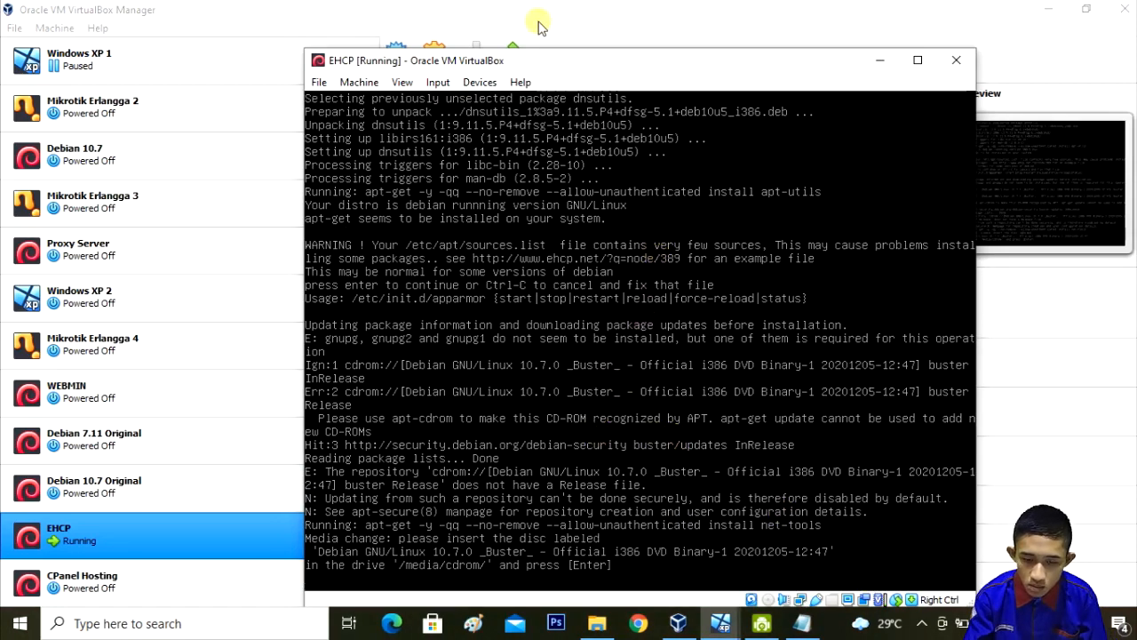
Step: Insert debian-10.7.0-i386-DVD-1.iso into the VM's optical drive and confirm the installer's disc prompt
{"action": "left_click", "coordinate": [474, 84]}
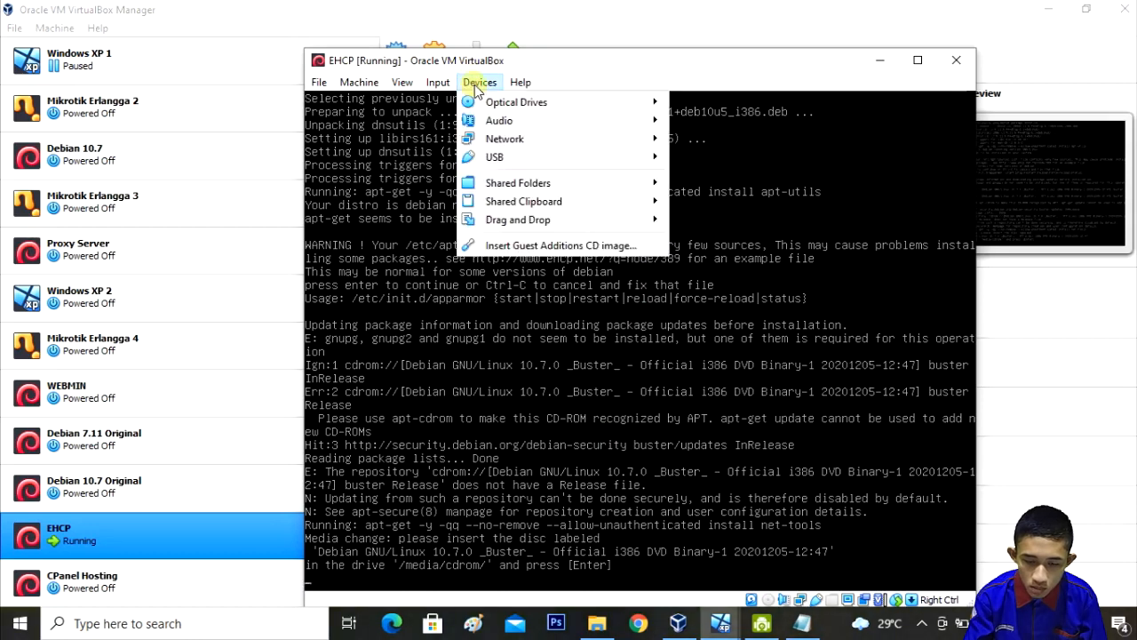
{"action": "mouse_move", "coordinate": [548, 104]}
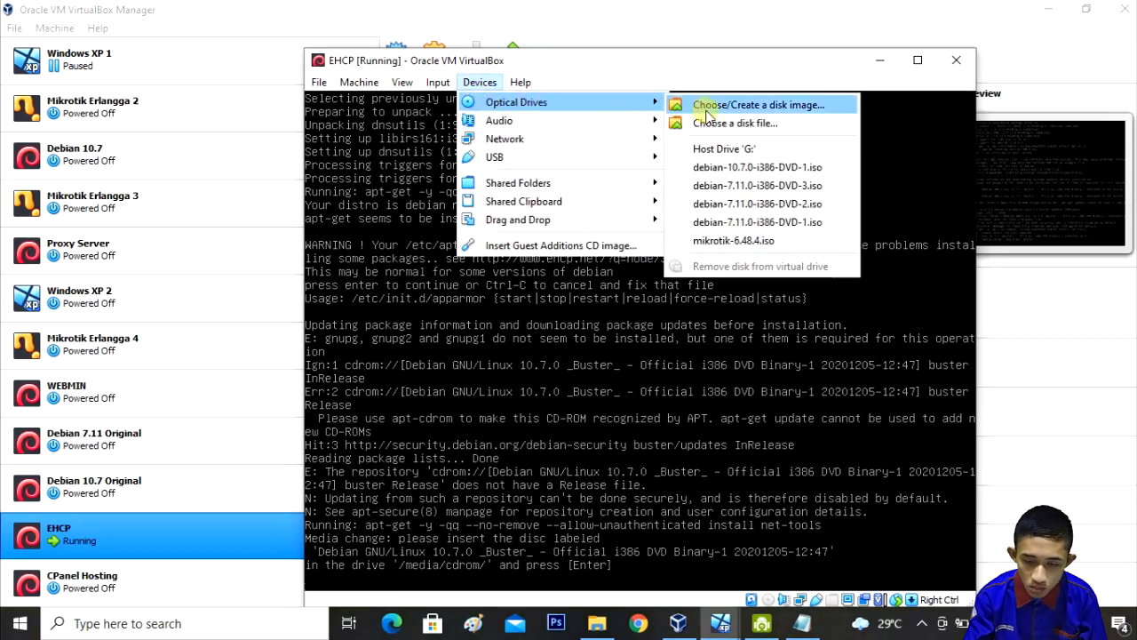
{"action": "left_click", "coordinate": [728, 167]}
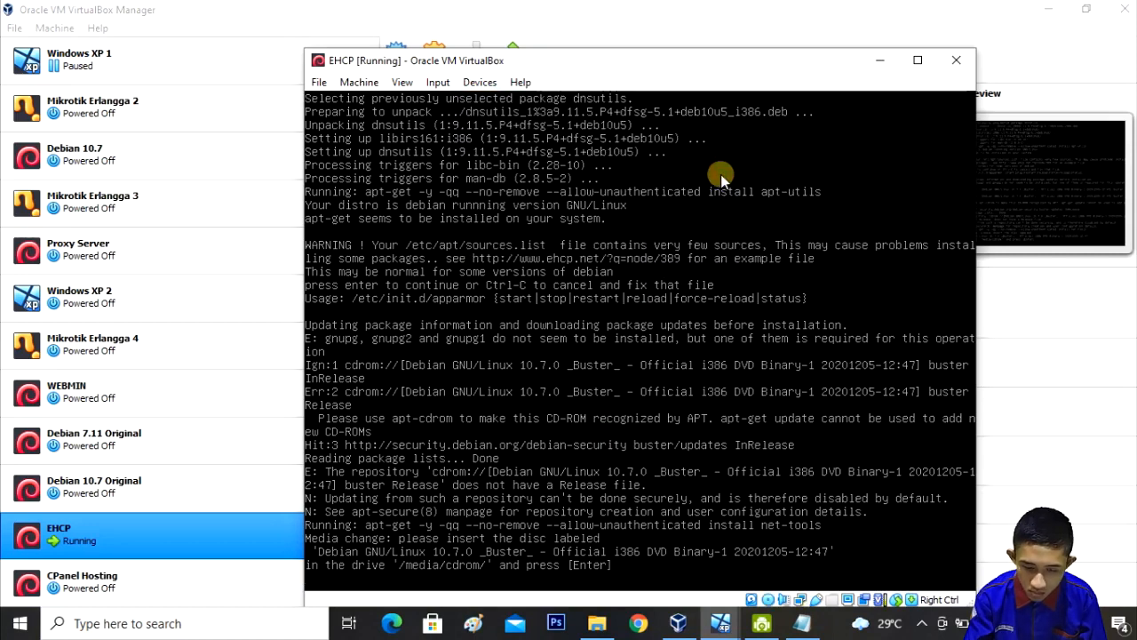
{"action": "left_click", "coordinate": [490, 83]}
{"action": "mouse_move", "coordinate": [509, 105]}
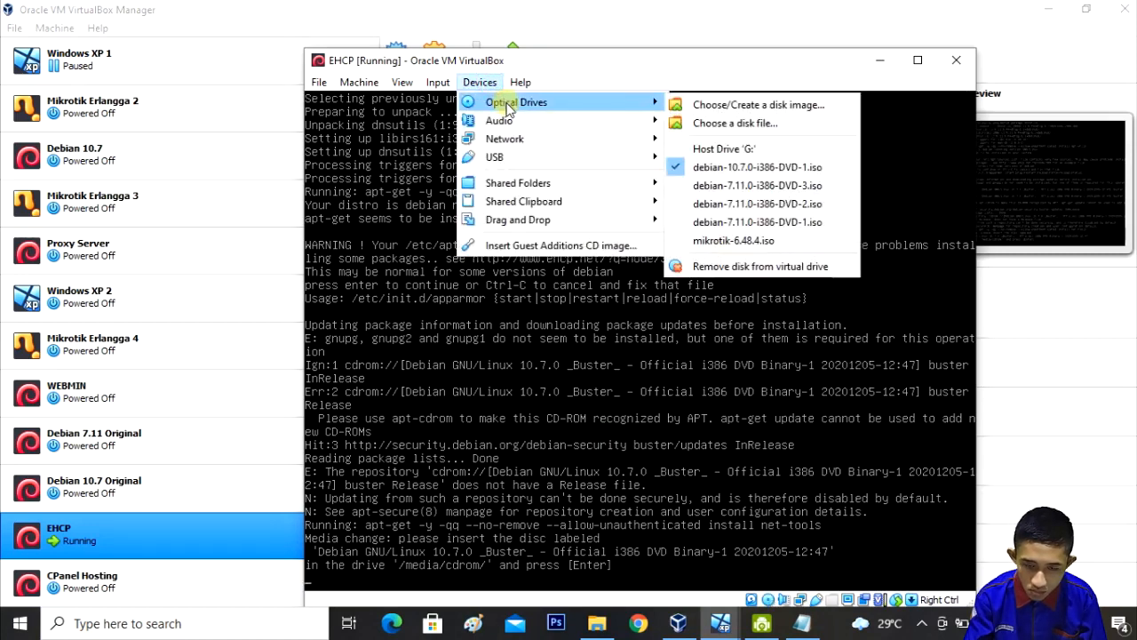
{"action": "left_click", "coordinate": [480, 83]}
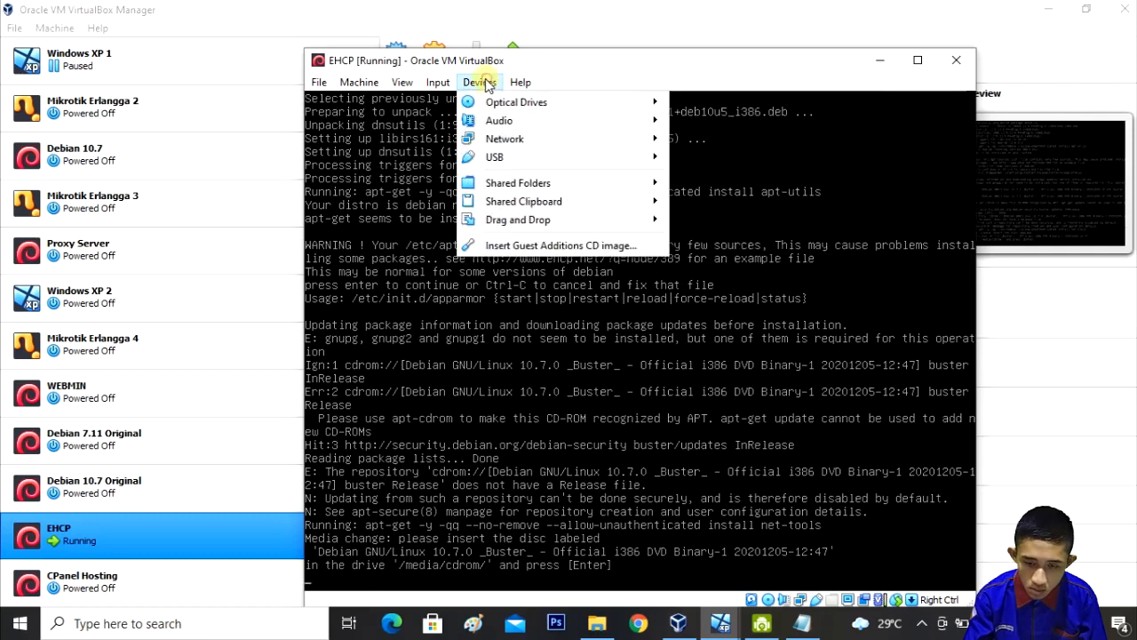
{"action": "left_click", "coordinate": [790, 272]}
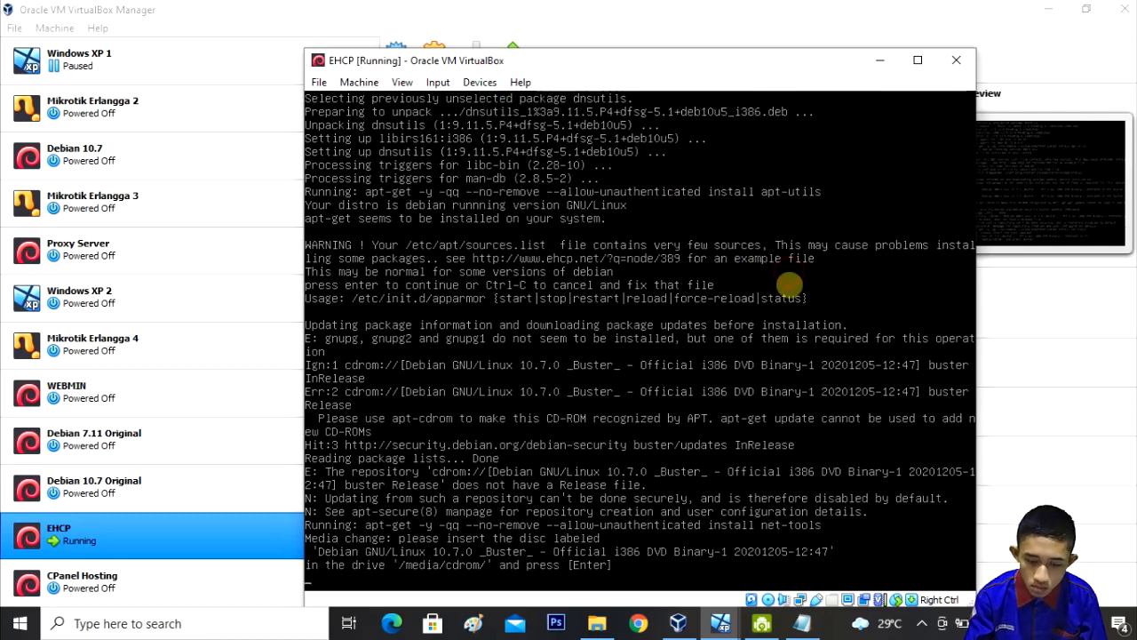
{"action": "key", "text": "Return"}
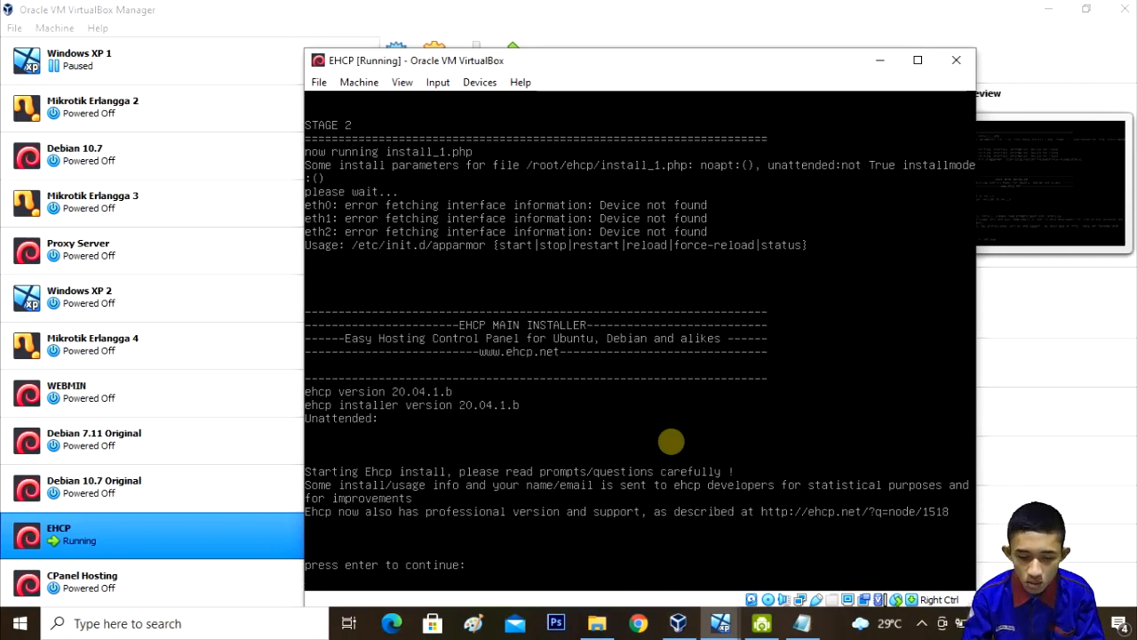
Step: Continue past the EHCP installer introduction and let MariaDB finish installing
{"action": "key", "text": "Return"}
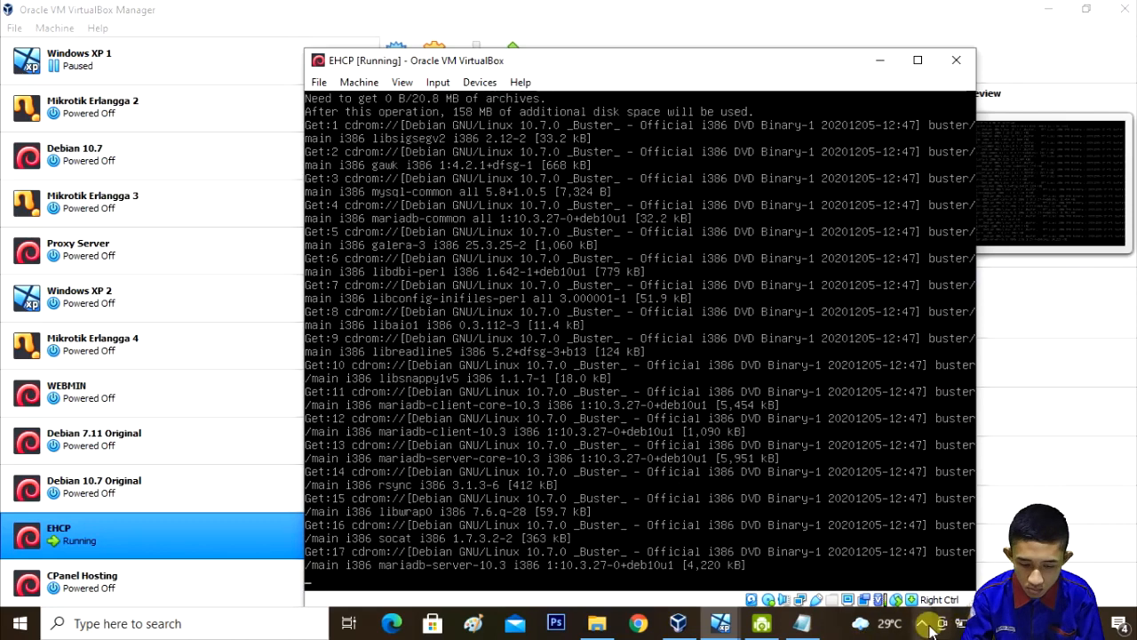
{"action": "left_click", "coordinate": [725, 513]}
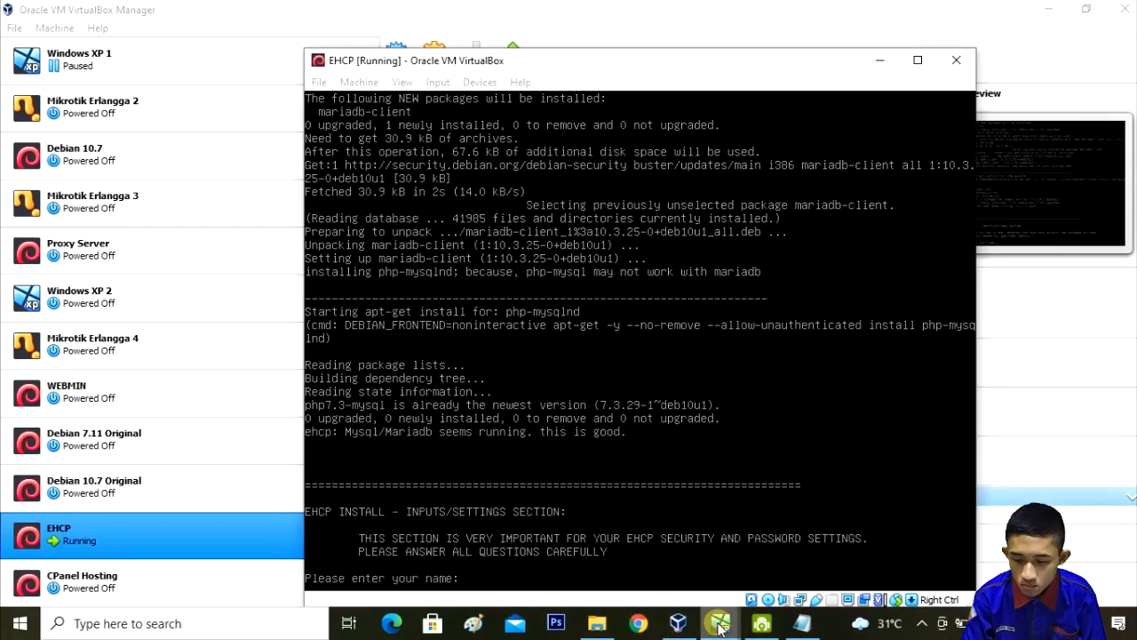
Step: Enter the user's name and the admin e-mail address at the installer prompts
{"action": "mouse_move", "coordinate": [720, 627]}
{"action": "left_click", "coordinate": [755, 542]}
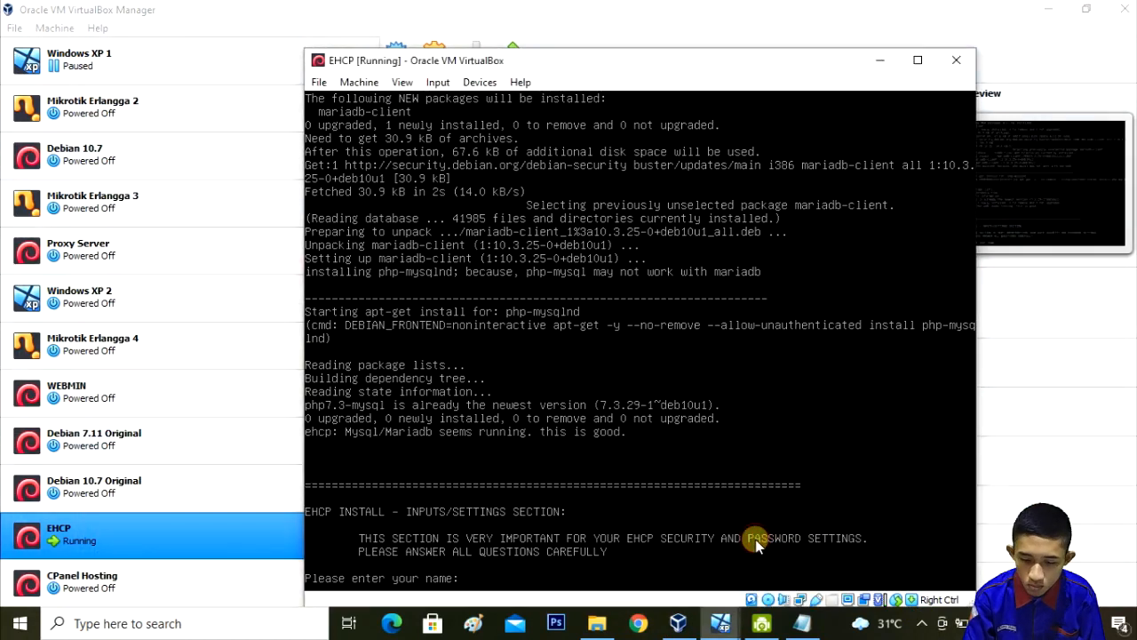
{"action": "type", "text": "er"}
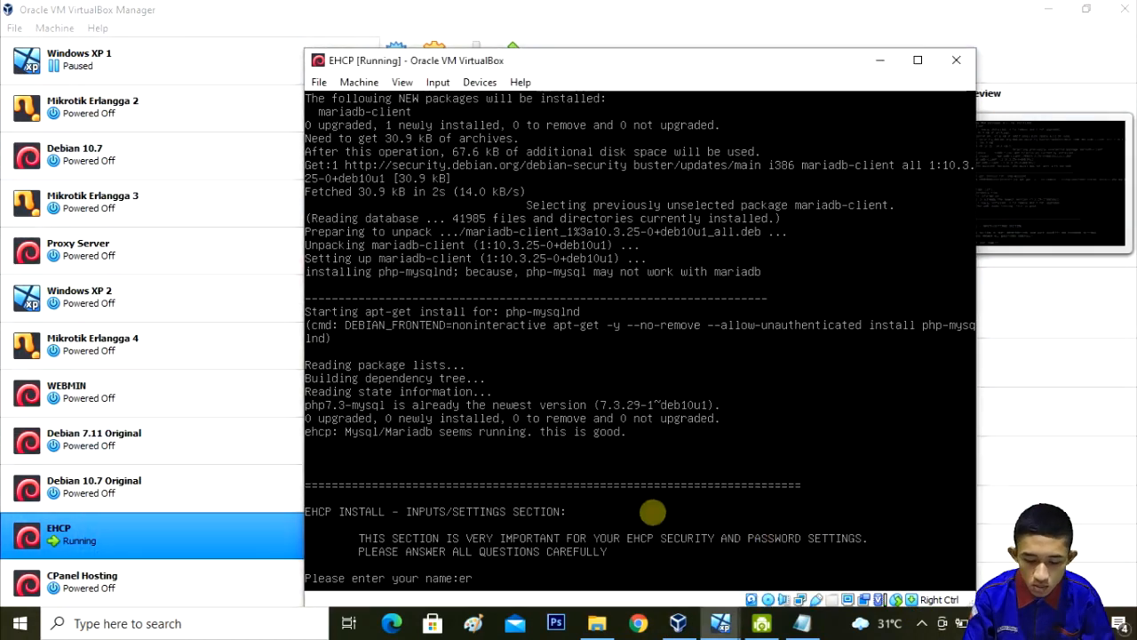
{"action": "type", "text": "l"}
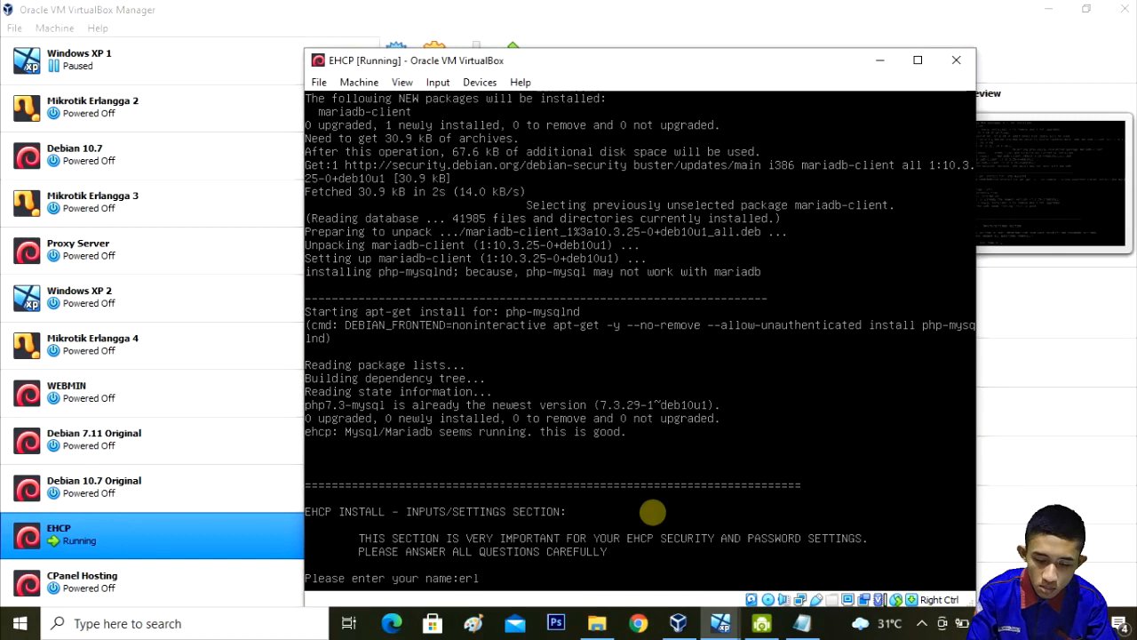
{"action": "type", "text": "angga"}
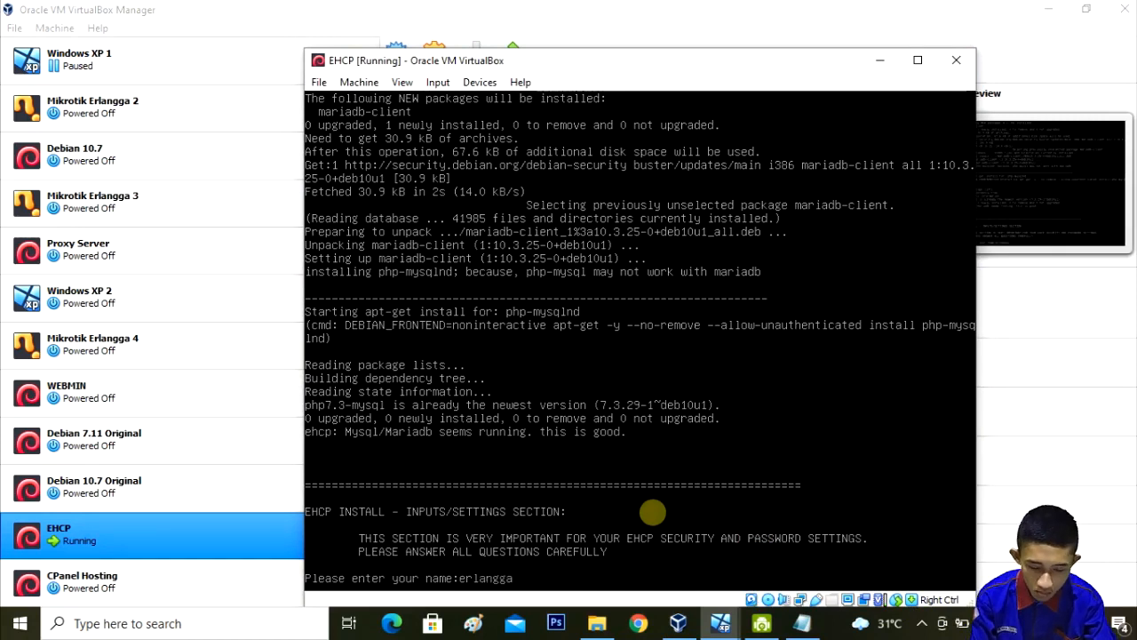
{"action": "key", "text": "Return"}
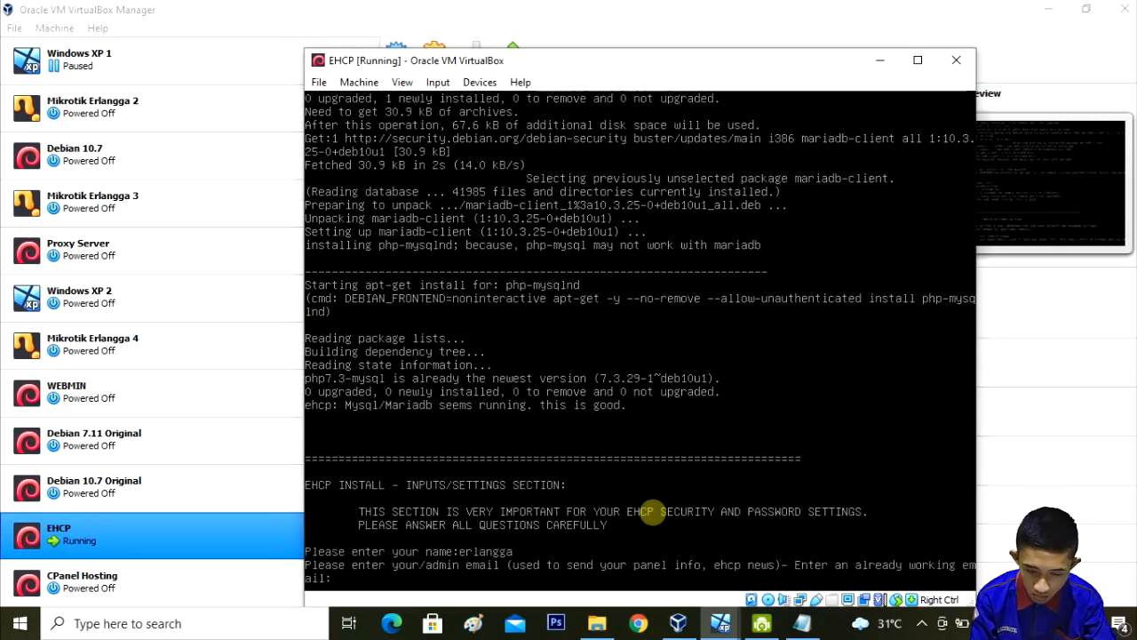
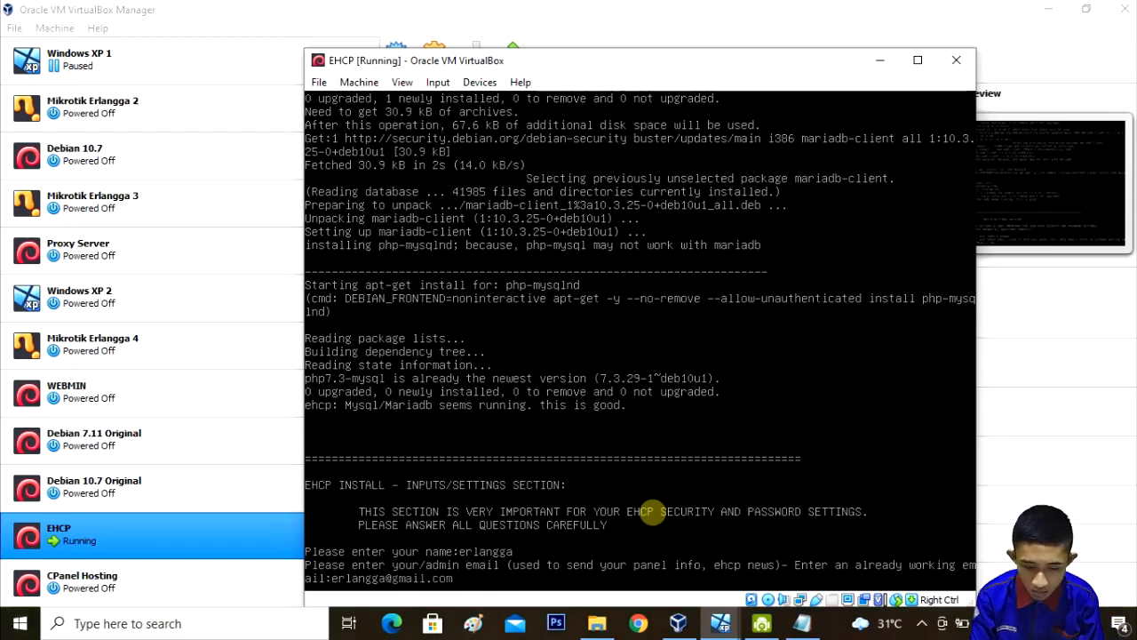
{"action": "key", "text": "Return"}
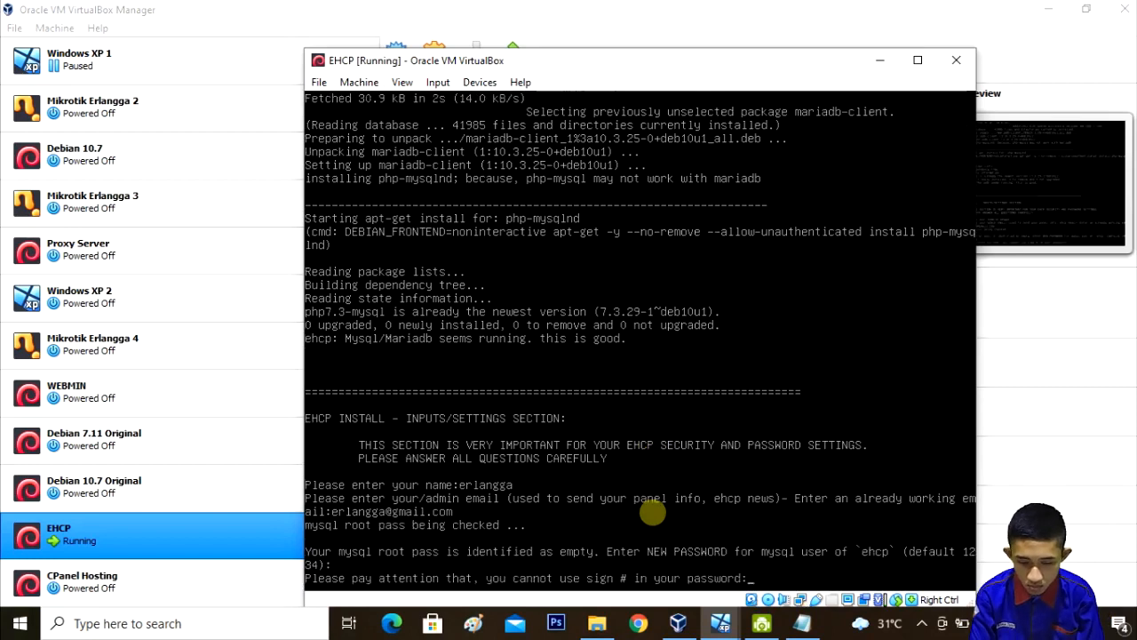
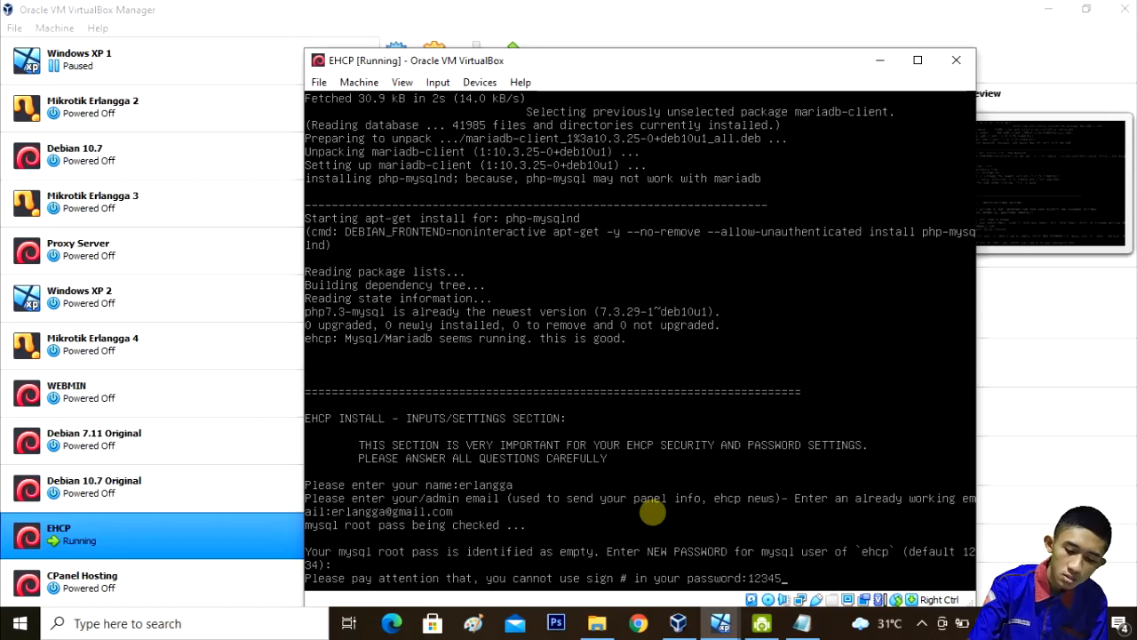
Step: Set the MySQL user password and the panel admin password, confirming the admin password
{"action": "key", "text": "Return"}
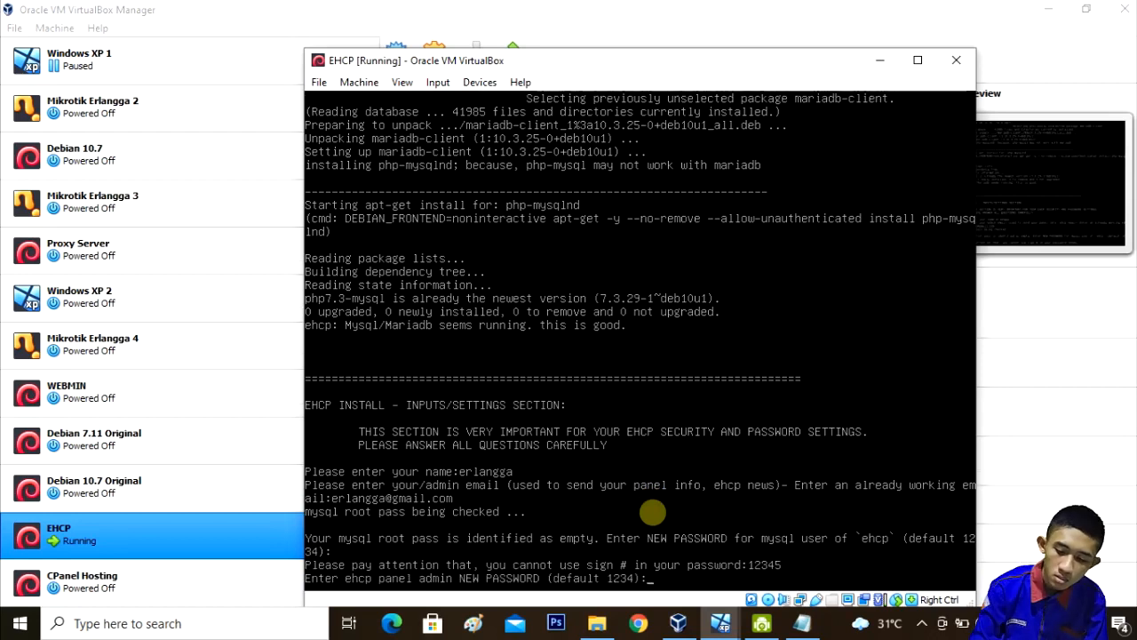
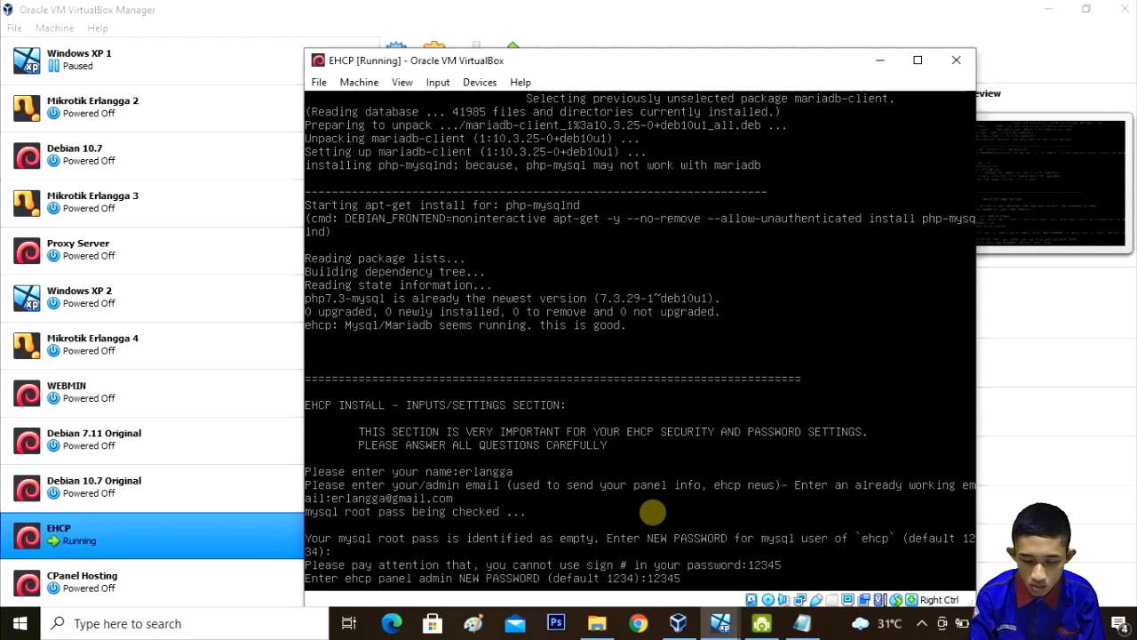
{"action": "key", "text": "Return"}
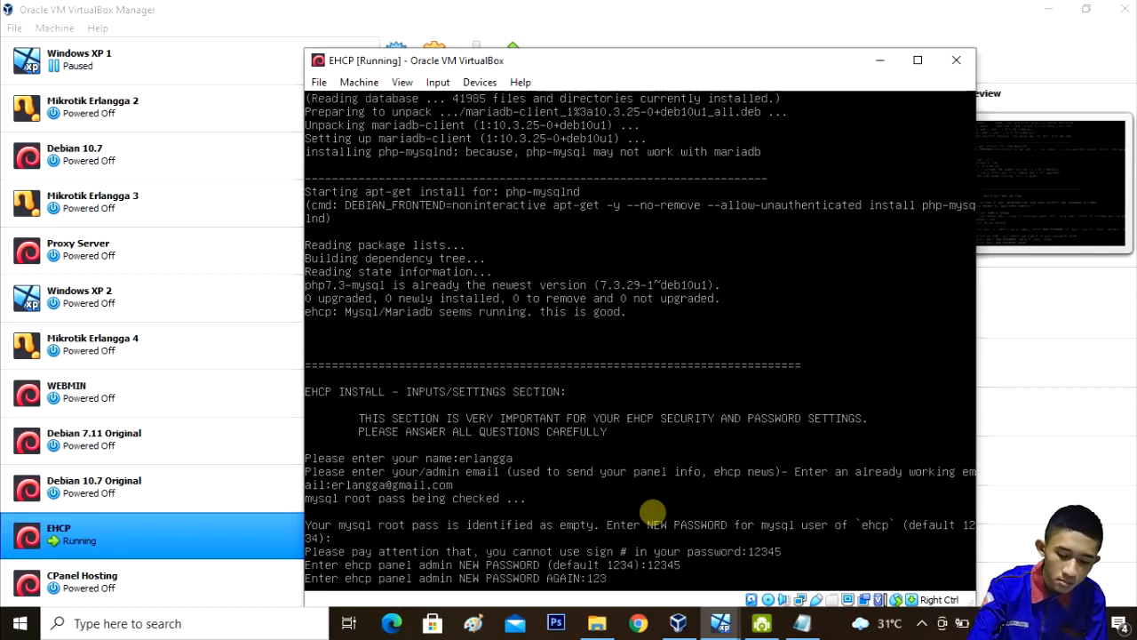
{"action": "key", "text": "Return"}
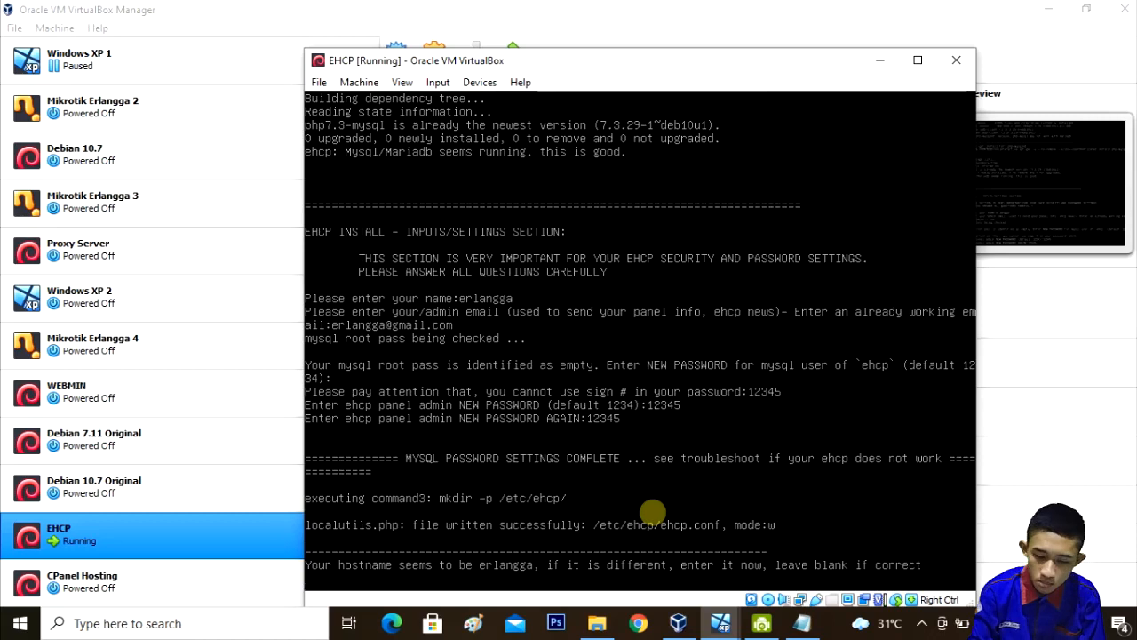
Step: Keep the detected hostname, IP and English language, and answer y to install additional programs
{"action": "key", "text": "Return"}
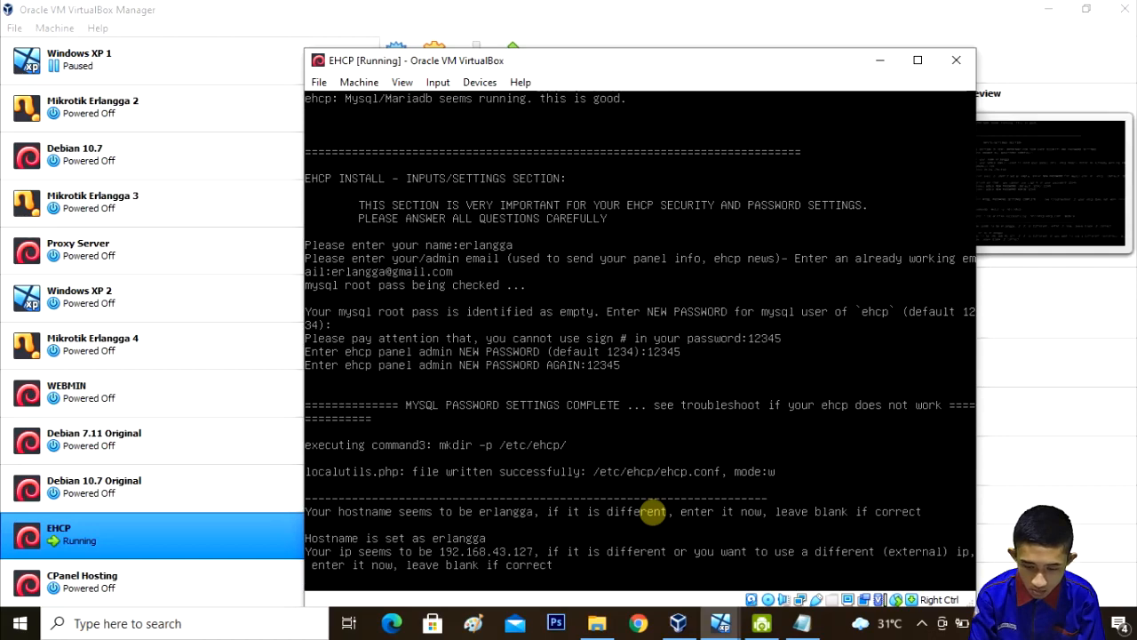
{"action": "key", "text": "Return"}
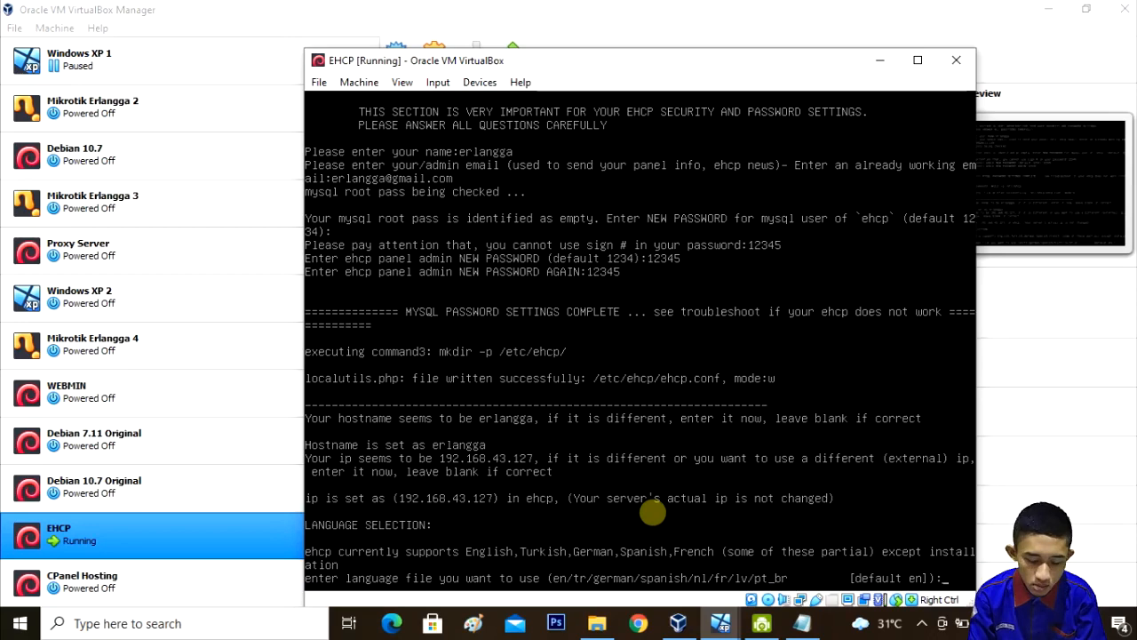
{"action": "key", "text": "Return"}
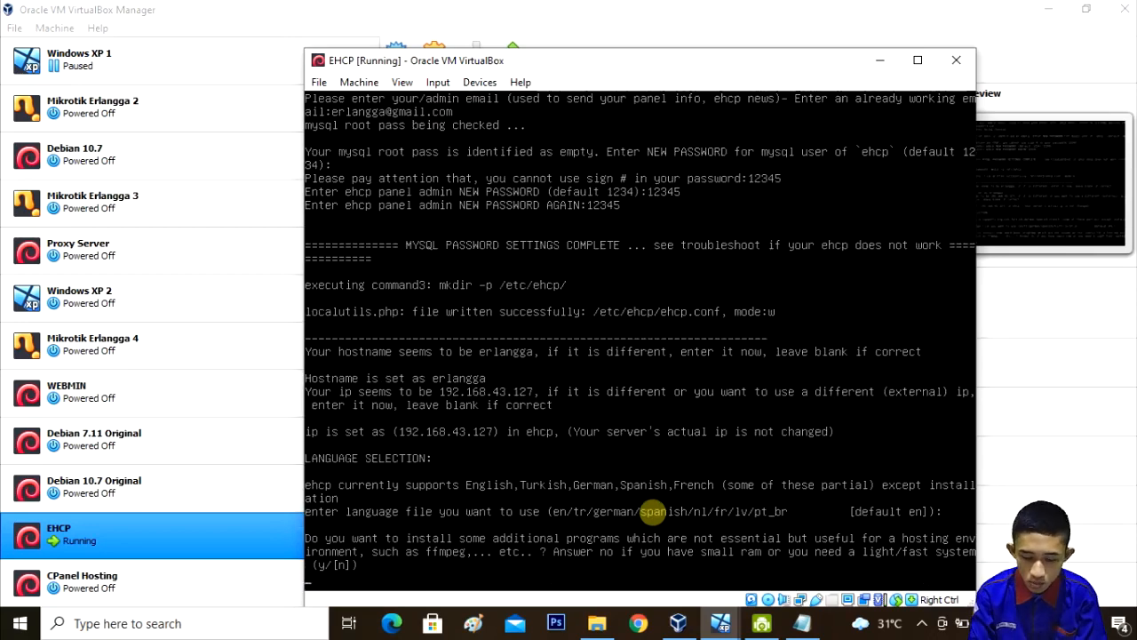
{"action": "type", "text": "y"}
{"action": "key", "text": "Return"}
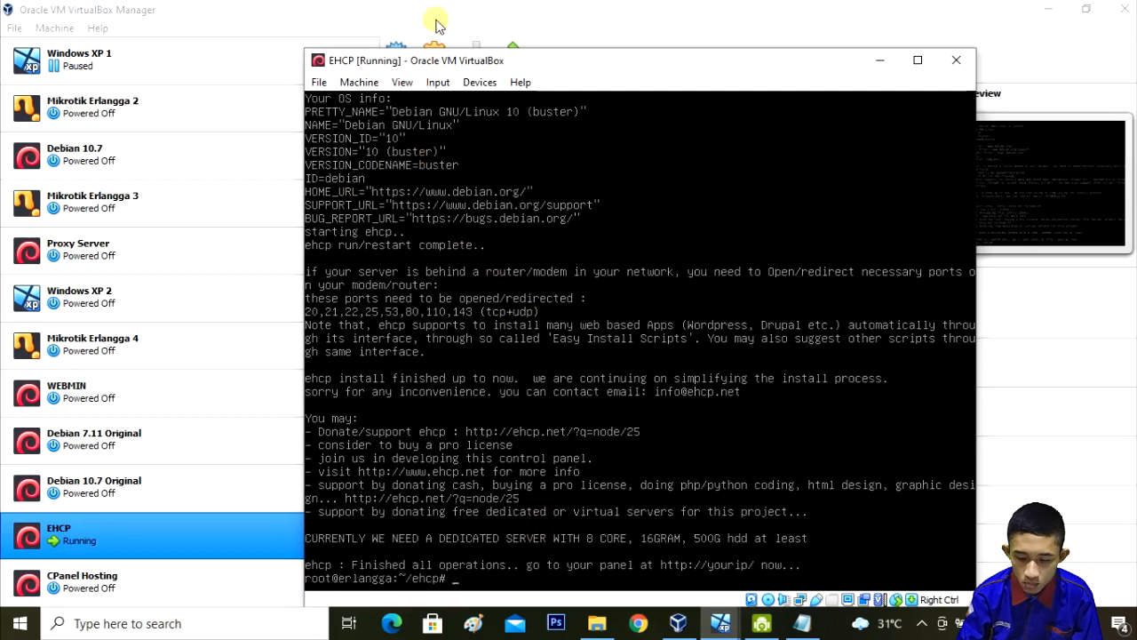
Step: Force-unmount the Debian ISO from the VM's optical drive and bring the Windows XP 1 window forward
{"action": "left_click", "coordinate": [478, 82]}
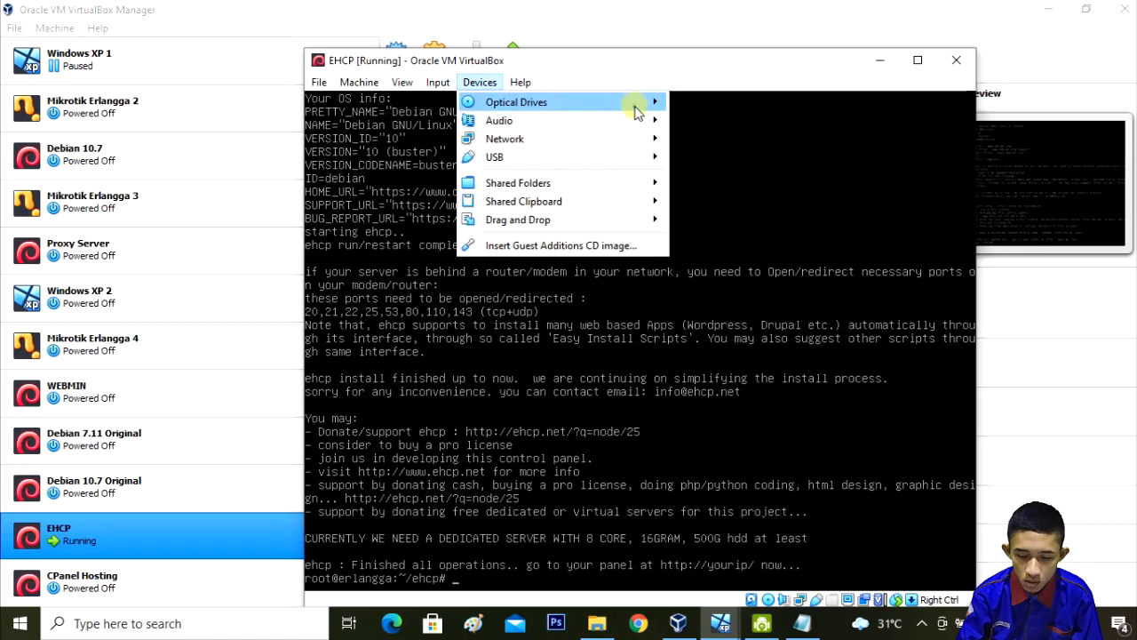
{"action": "mouse_move", "coordinate": [640, 113]}
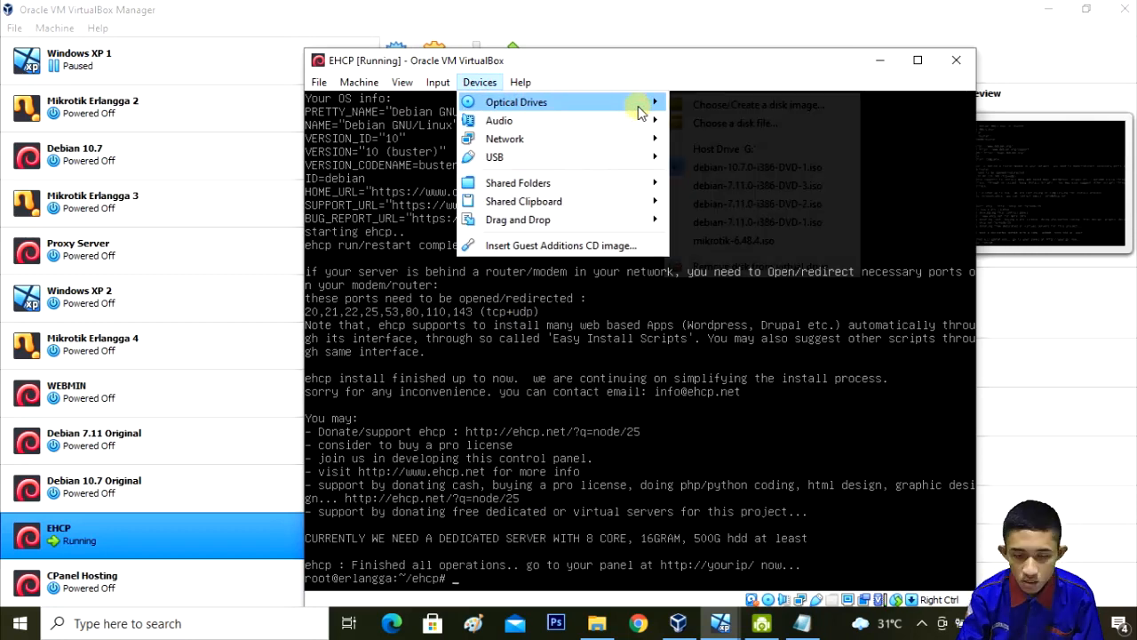
{"action": "left_click", "coordinate": [718, 167]}
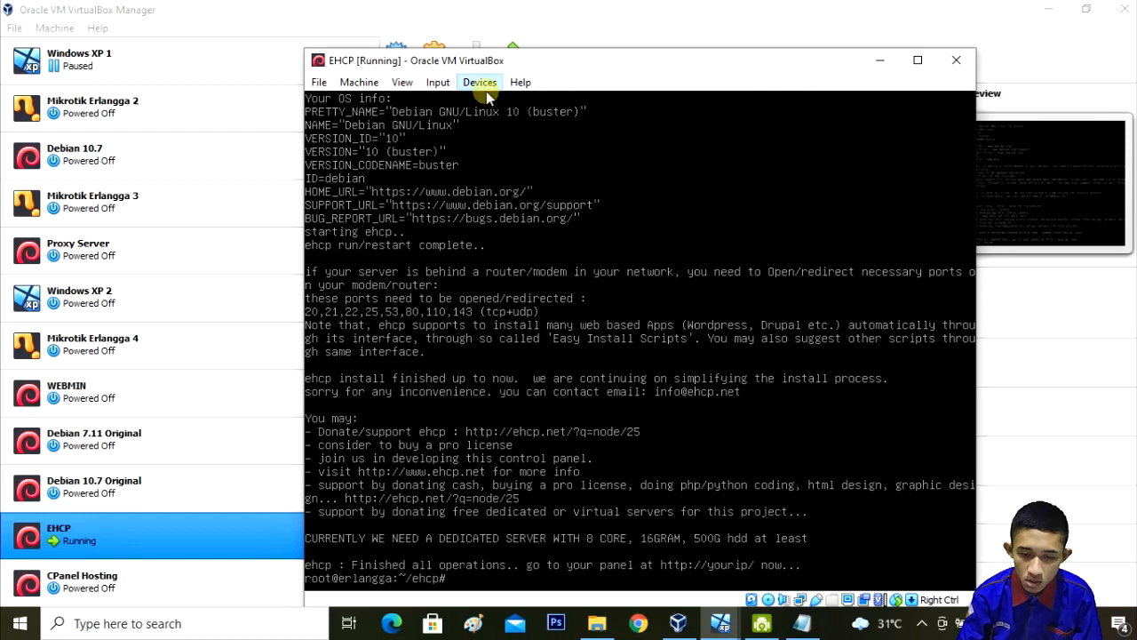
{"action": "left_click", "coordinate": [554, 236]}
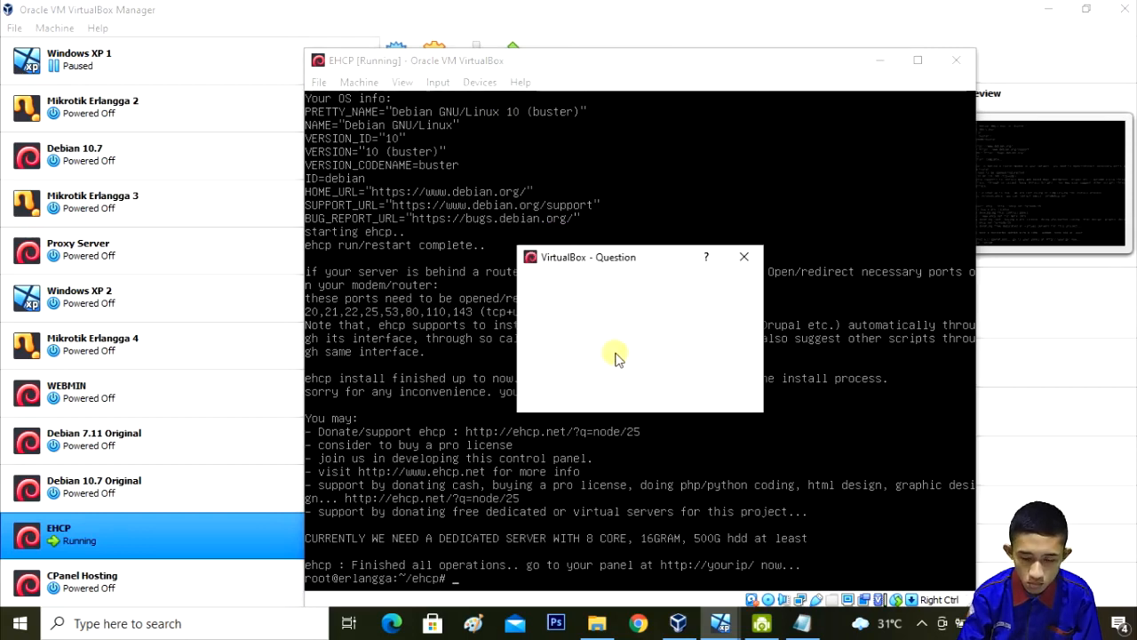
{"action": "left_click", "coordinate": [604, 393]}
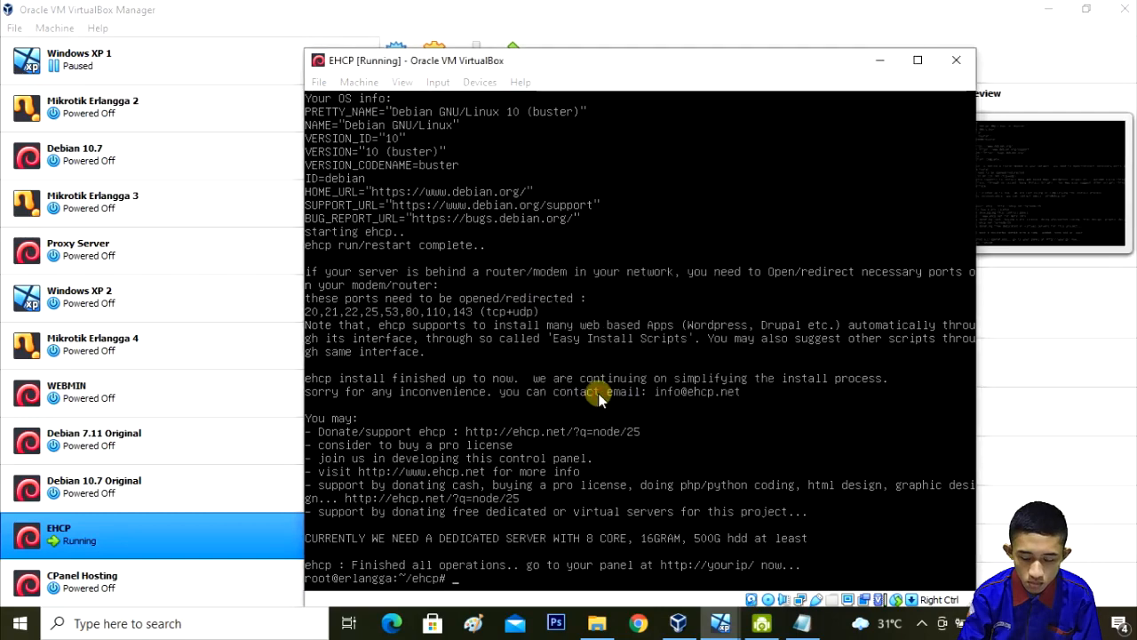
{"action": "mouse_move", "coordinate": [725, 622]}
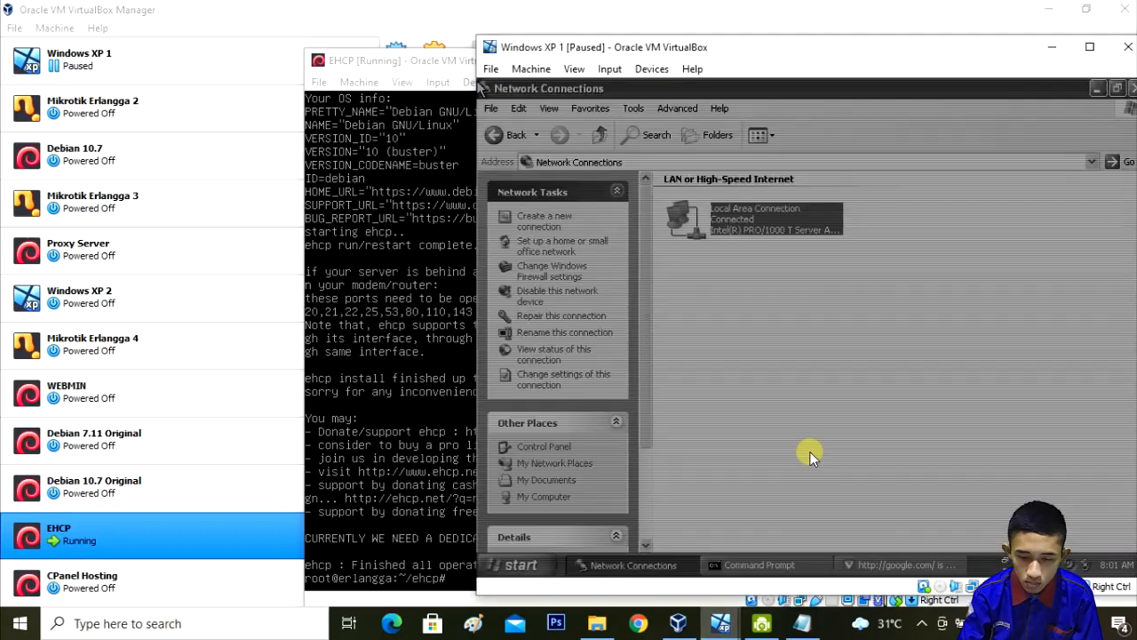
Step: Resume the paused Windows XP 1 VM and open the Local Area Connection properties
{"action": "left_click", "coordinate": [531, 69]}
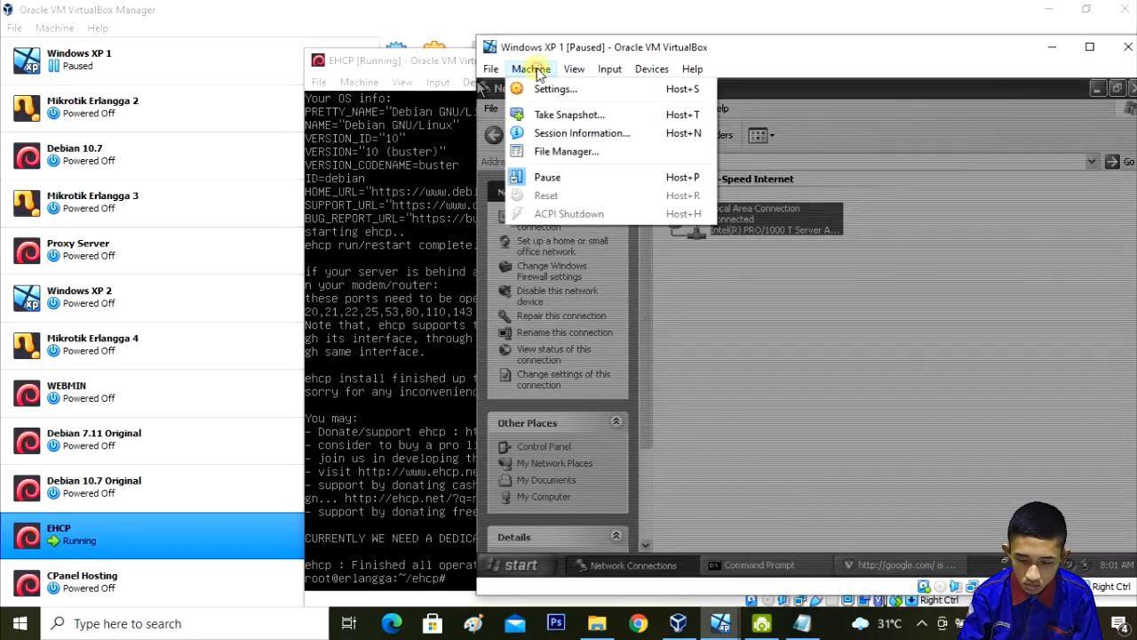
{"action": "left_click", "coordinate": [547, 176]}
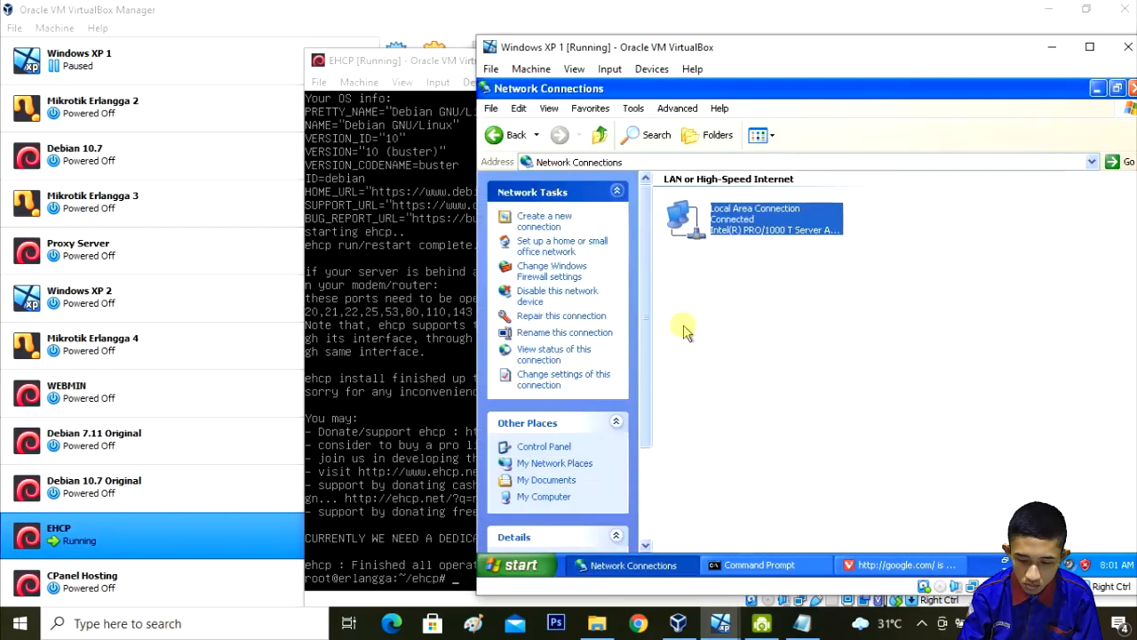
{"action": "right_click", "coordinate": [744, 230]}
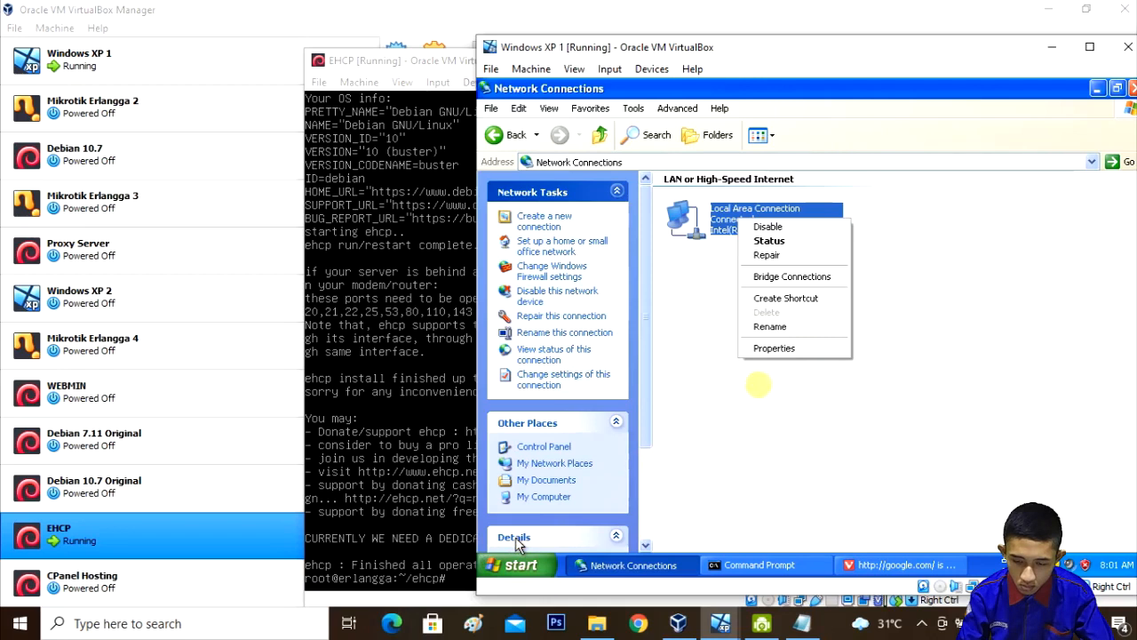
{"action": "left_click", "coordinate": [764, 351]}
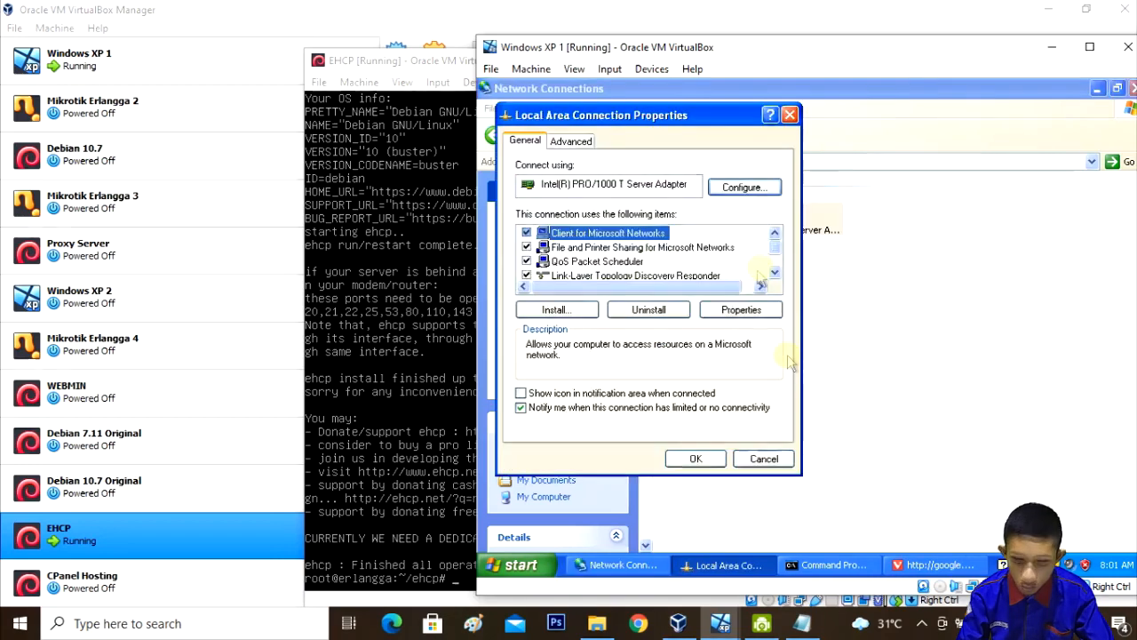
{"action": "left_click", "coordinate": [774, 273]}
{"action": "left_click", "coordinate": [774, 274]}
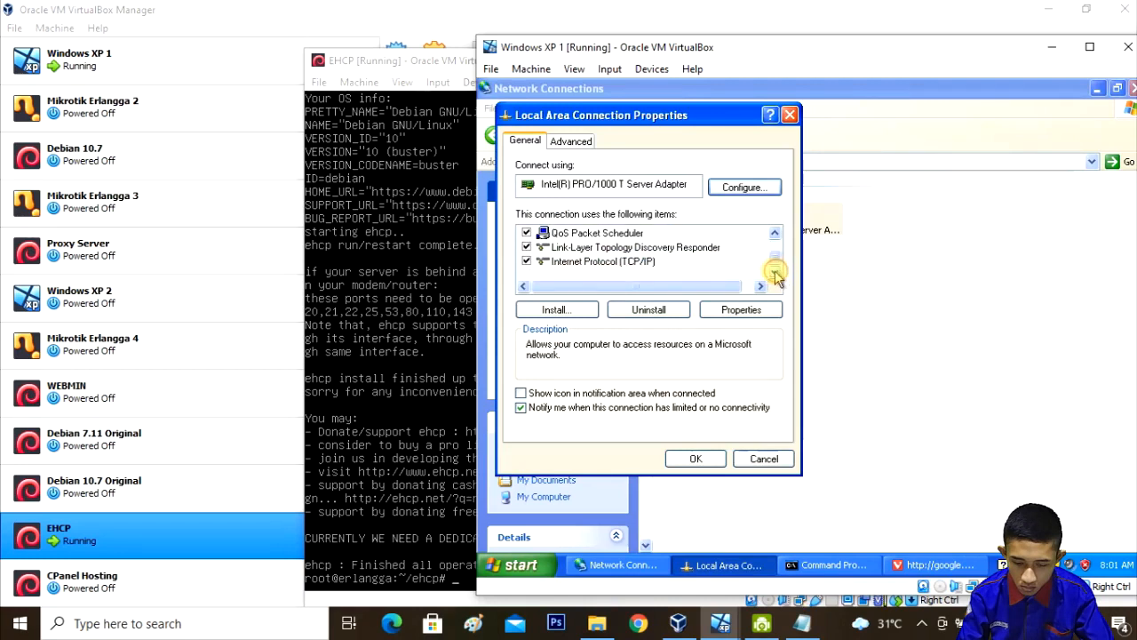
{"action": "left_click", "coordinate": [649, 261]}
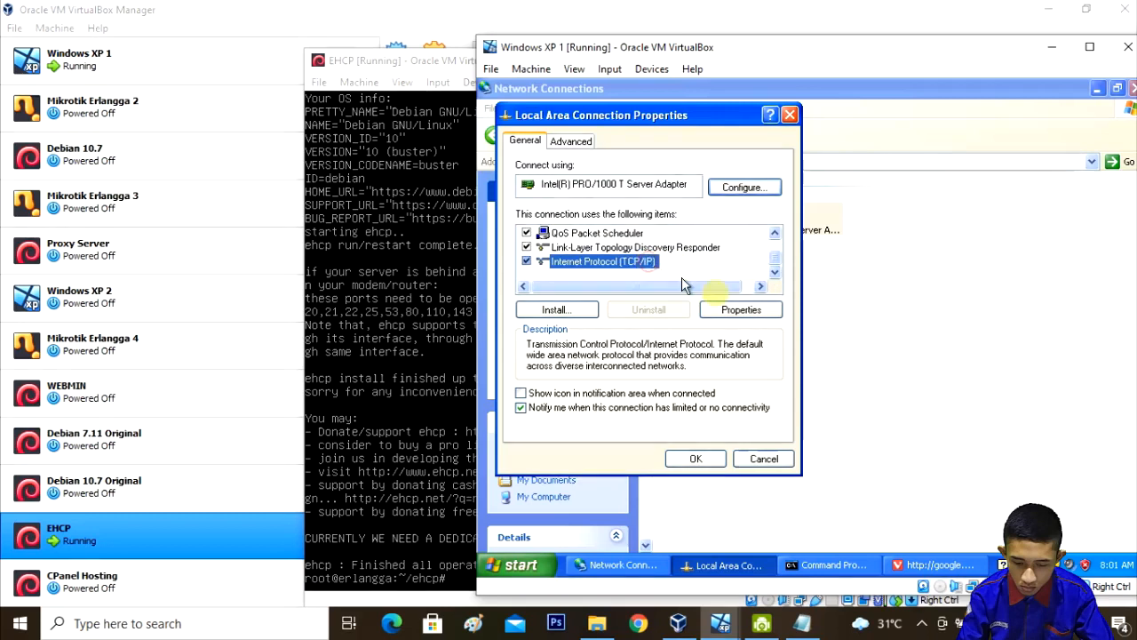
{"action": "left_click", "coordinate": [742, 312]}
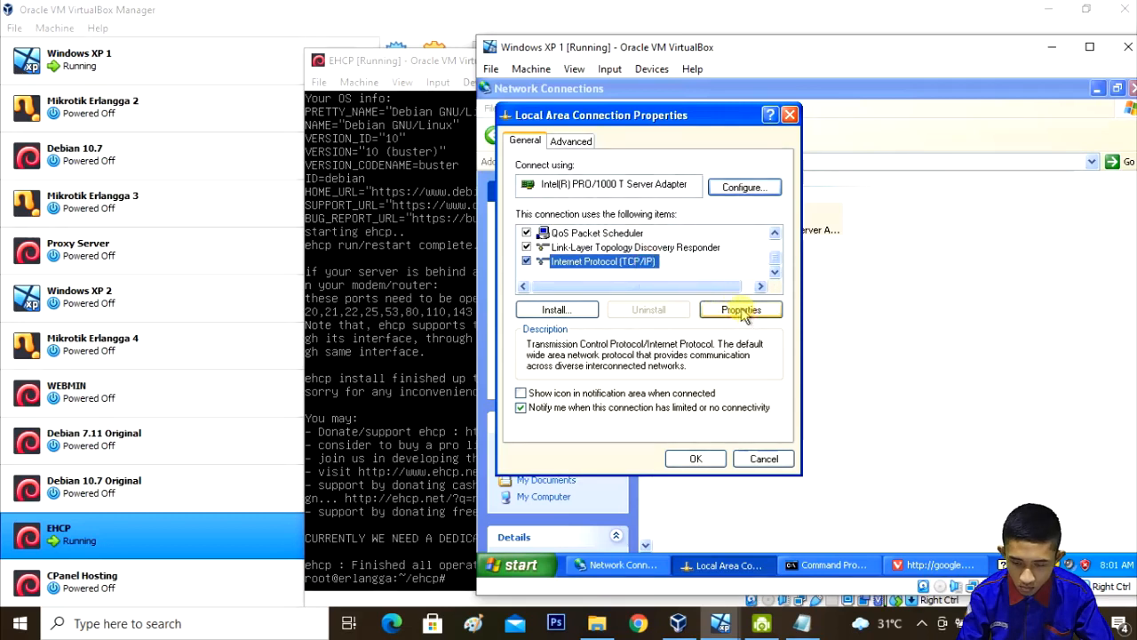
{"action": "left_click", "coordinate": [742, 316]}
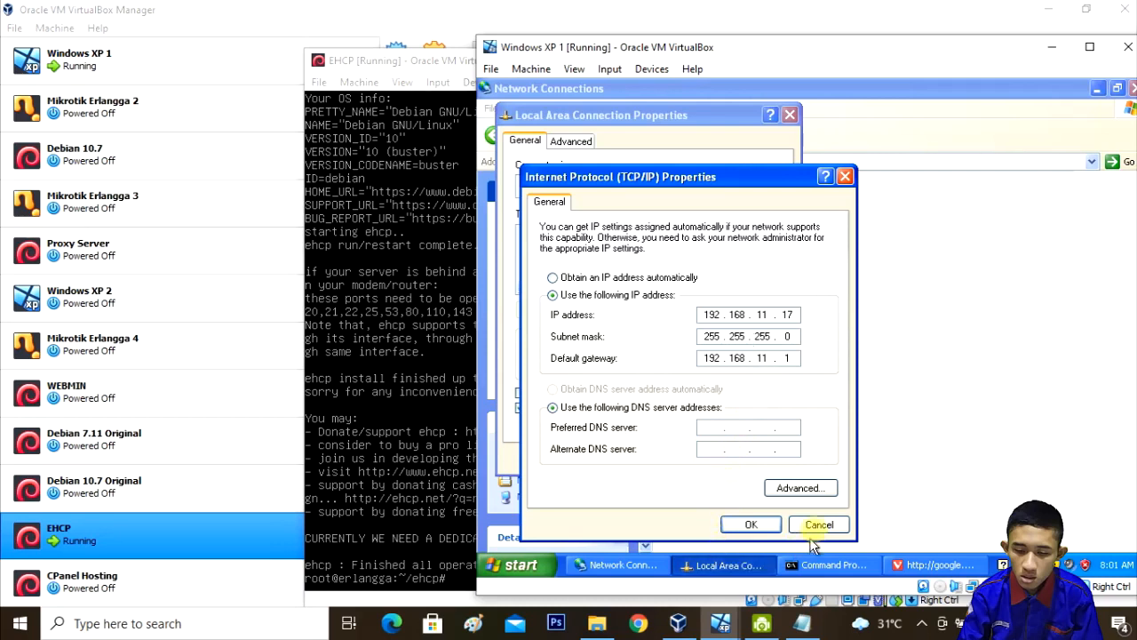
{"action": "left_click", "coordinate": [752, 525]}
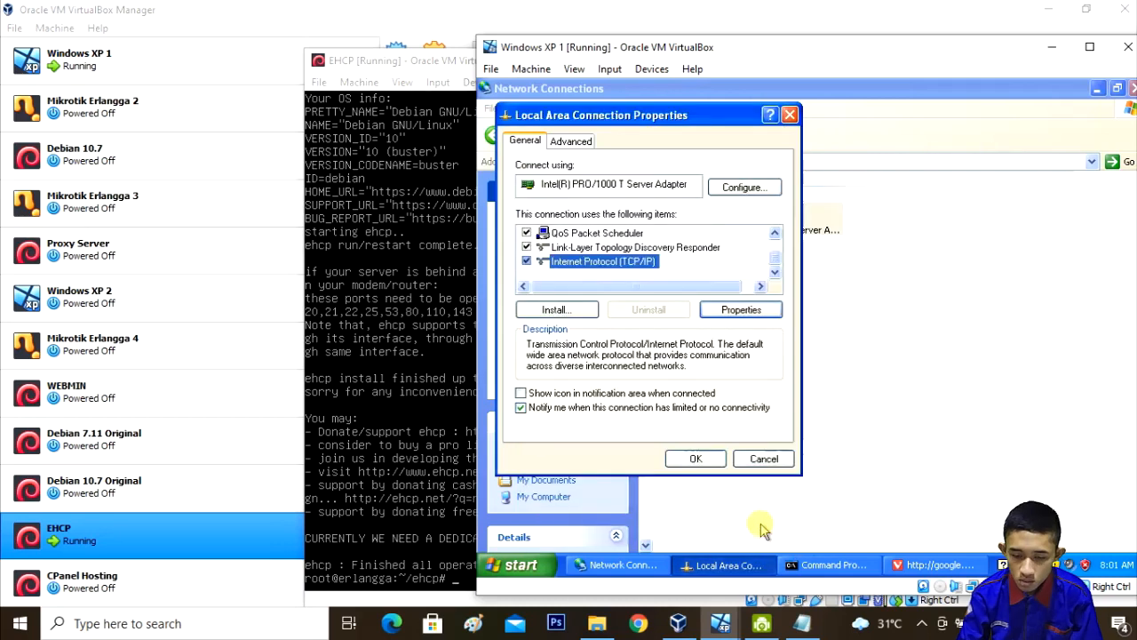
{"action": "left_click", "coordinate": [691, 460]}
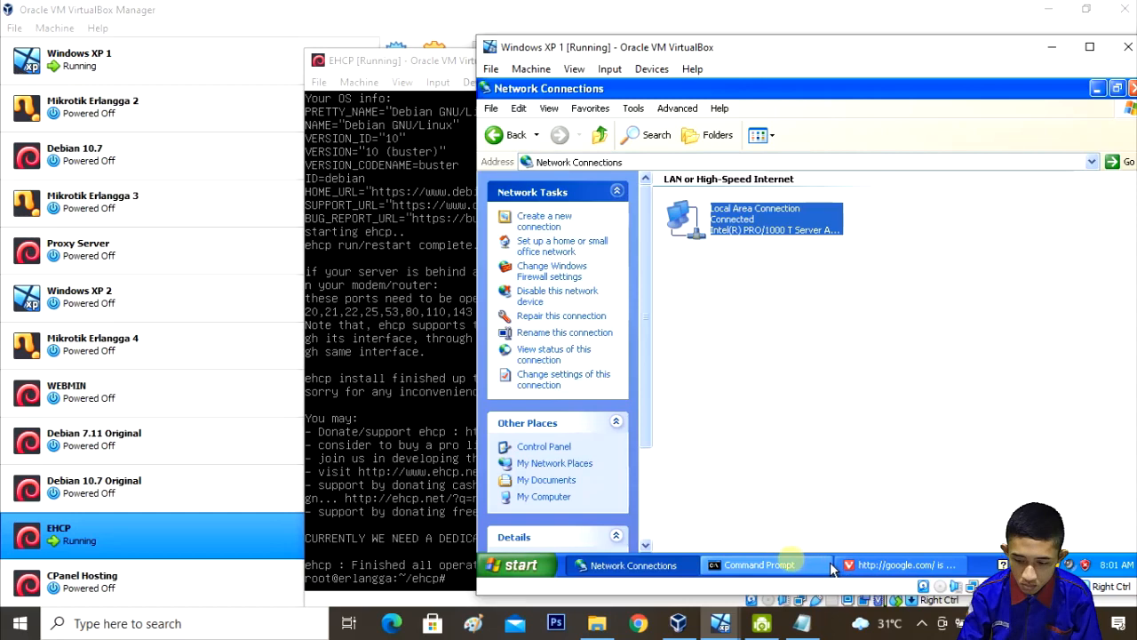
Step: Ping 192.168.11.1 from the XP guest's Command Prompt
{"action": "left_click", "coordinate": [747, 566]}
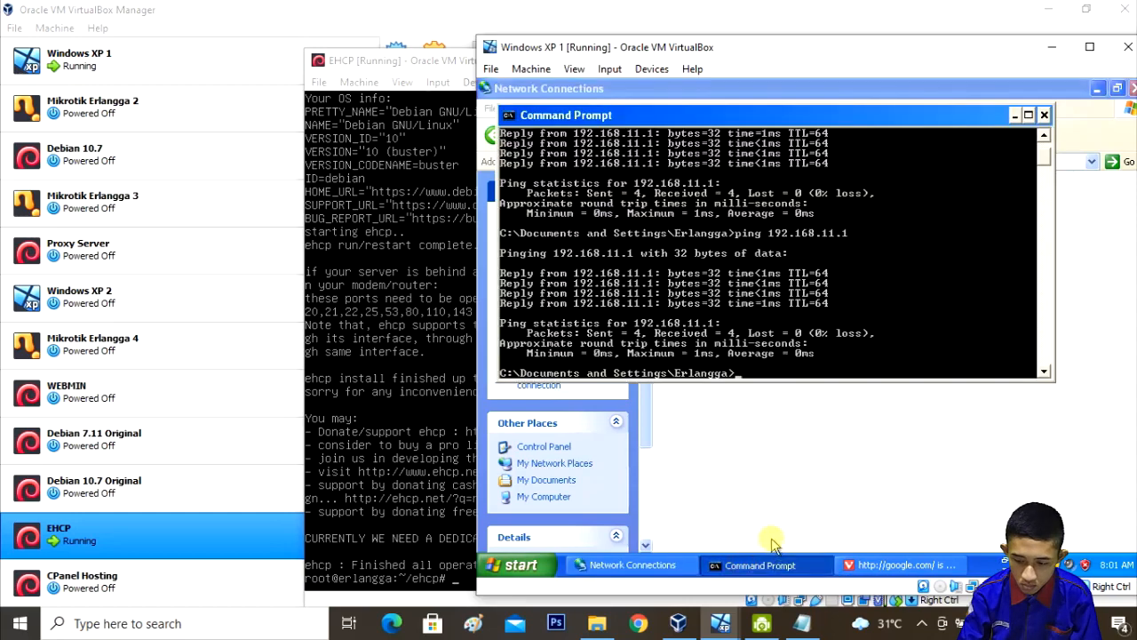
{"action": "key", "text": "Return"}
{"action": "key", "text": "Return"}
{"action": "key", "text": "Return"}
{"action": "key", "text": "Return"}
{"action": "key", "text": "Return"}
{"action": "key", "text": "Return"}
{"action": "key", "text": "Return"}
{"action": "key", "text": "Return"}
{"action": "key", "text": "Return"}
{"action": "key", "text": "Return"}
{"action": "key", "text": "Return"}
{"action": "key", "text": "Return"}
{"action": "key", "text": "Return"}
{"action": "key", "text": "Return"}
{"action": "key", "text": "Return"}
{"action": "key", "text": "Return"}
{"action": "key", "text": "Return"}
{"action": "key", "text": "Return"}
{"action": "key", "text": "Return"}
{"action": "key", "text": "Return"}
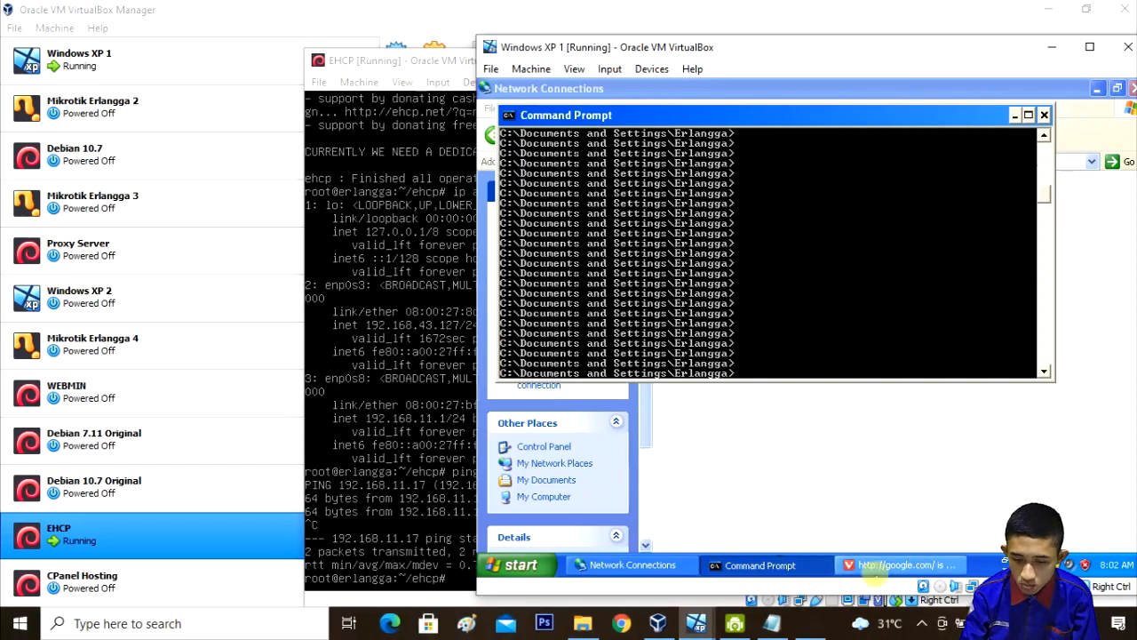
{"action": "type", "text": "ping 192.168.11.1"}
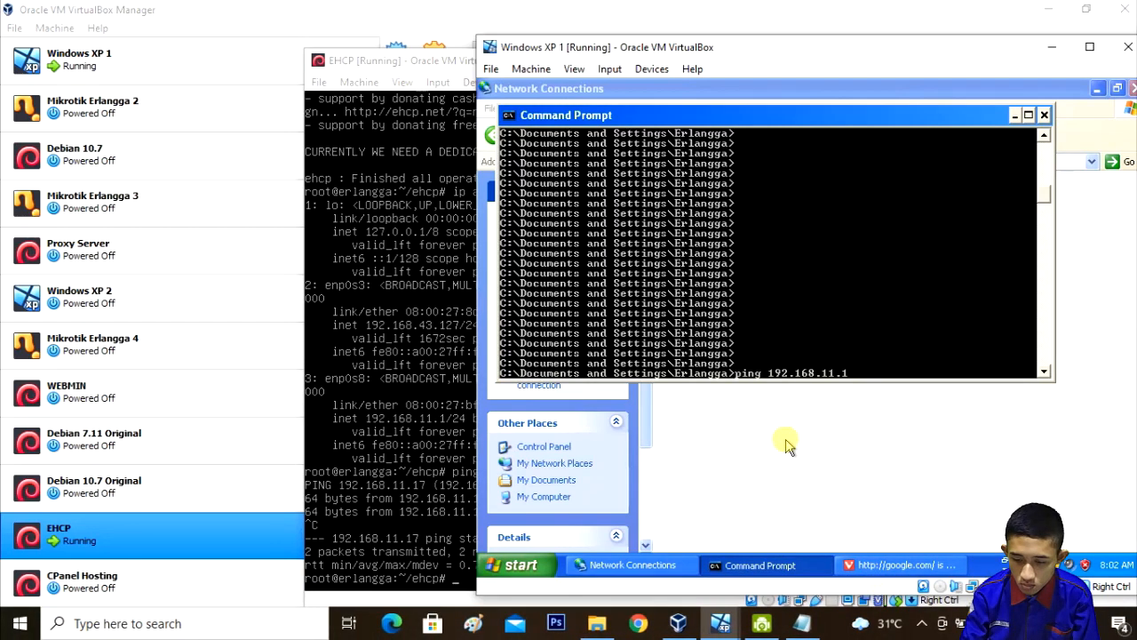
{"action": "key", "text": "Return"}
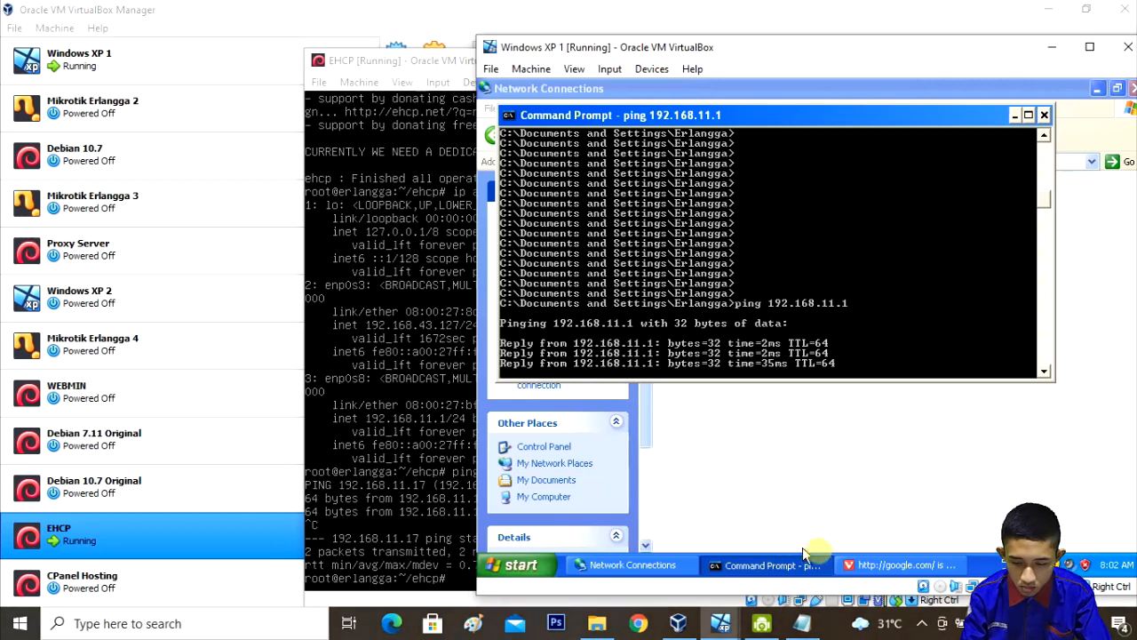
Step: Bring the Vivaldi browser forward and select the text in its address bar
{"action": "left_click", "coordinate": [849, 564]}
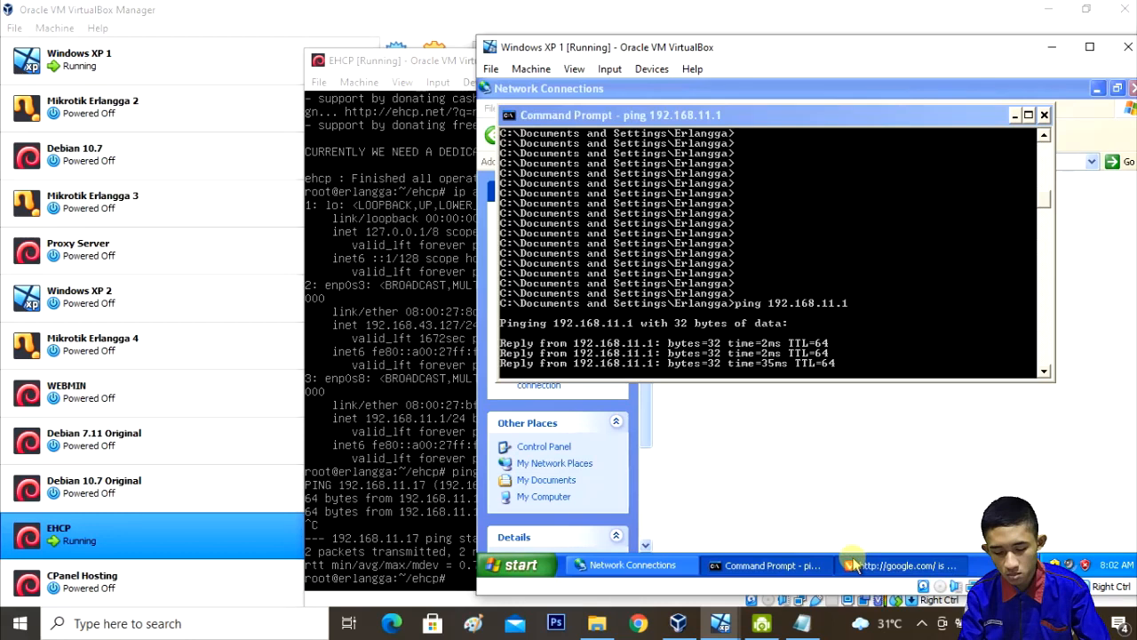
{"action": "left_click", "coordinate": [853, 565]}
{"action": "left_click", "coordinate": [716, 121]}
{"action": "double_click", "coordinate": [716, 122]}
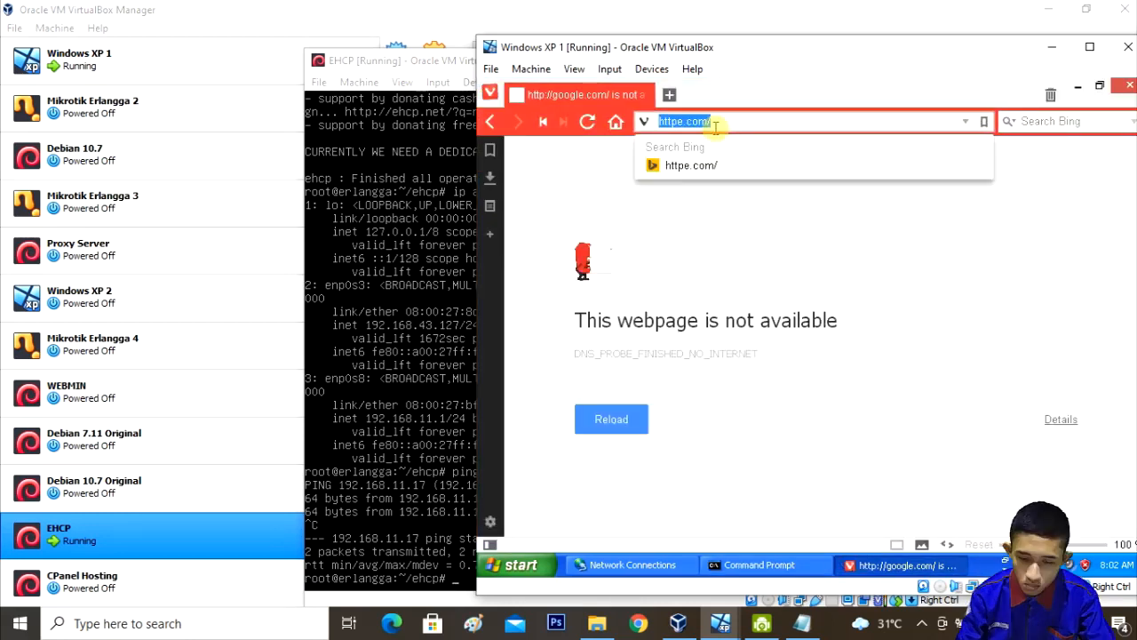
Step: Replace the address with 192.168.11.1 to load the EHCP Default Website Page
{"action": "key", "text": "BackSpace"}
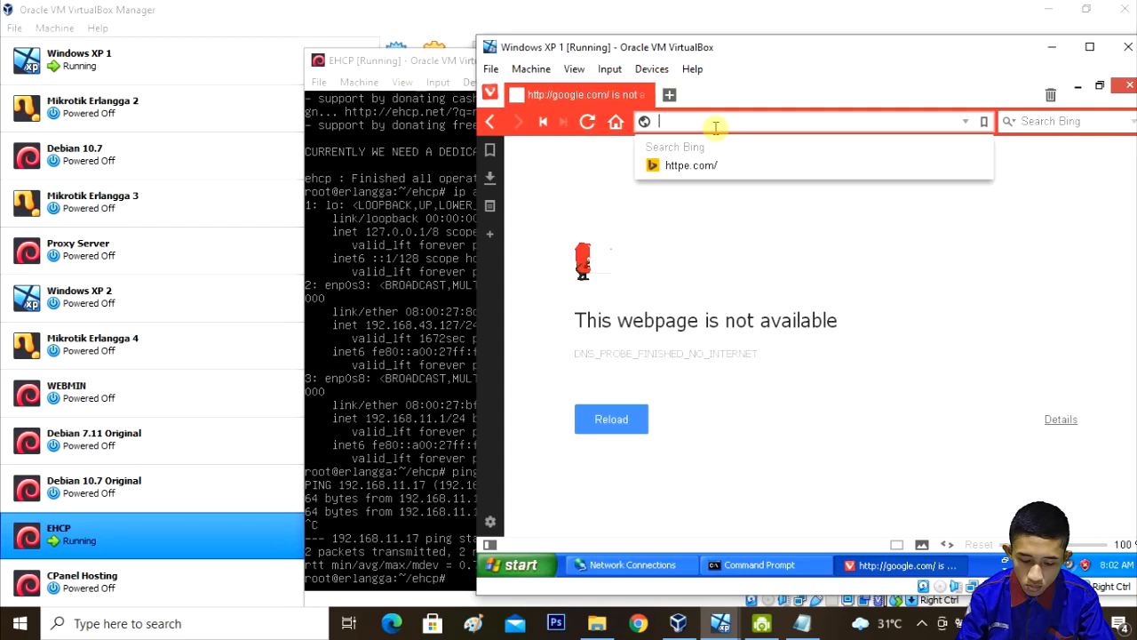
{"action": "type", "text": "192.168.11.1"}
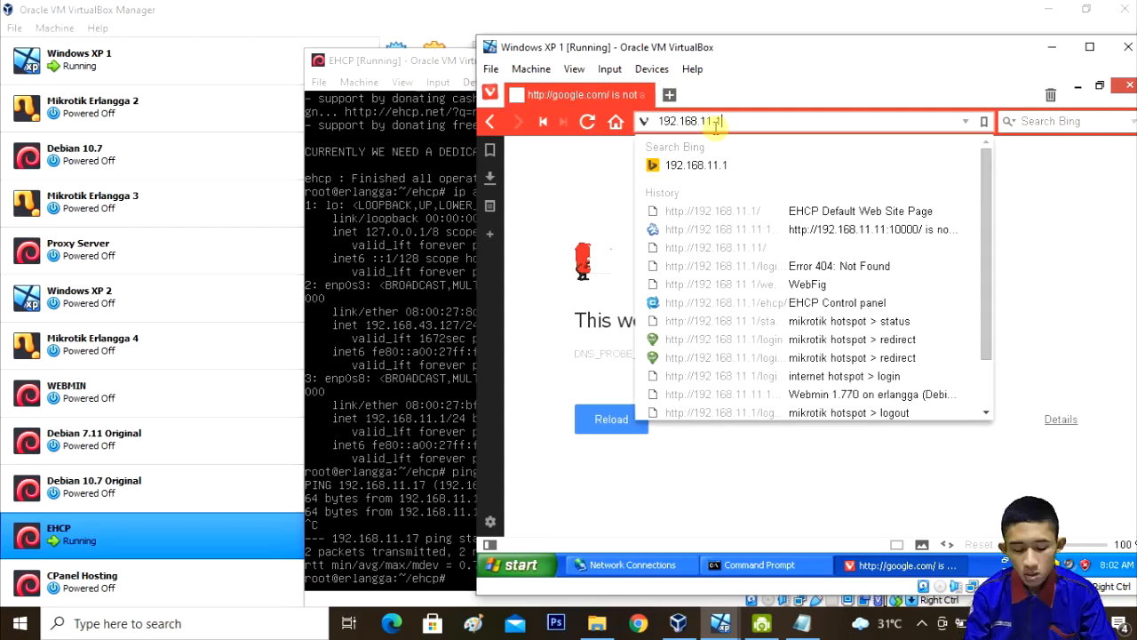
{"action": "key", "text": "Return"}
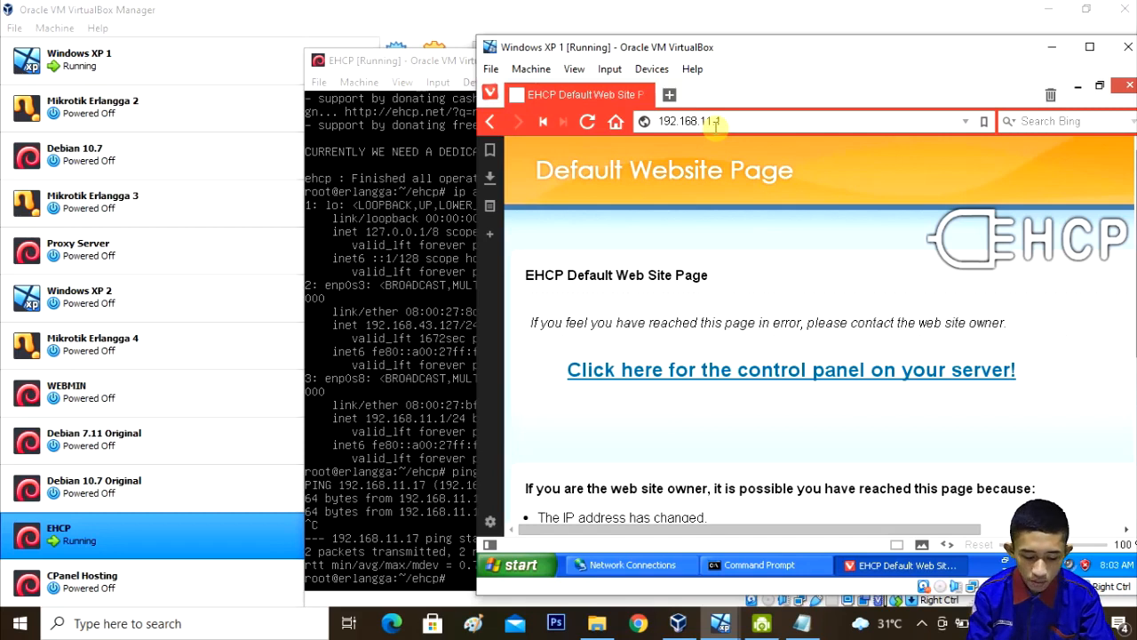
Step: Follow the control panel link and sign in to EHCP as admin with the account password
{"action": "left_click", "coordinate": [744, 376]}
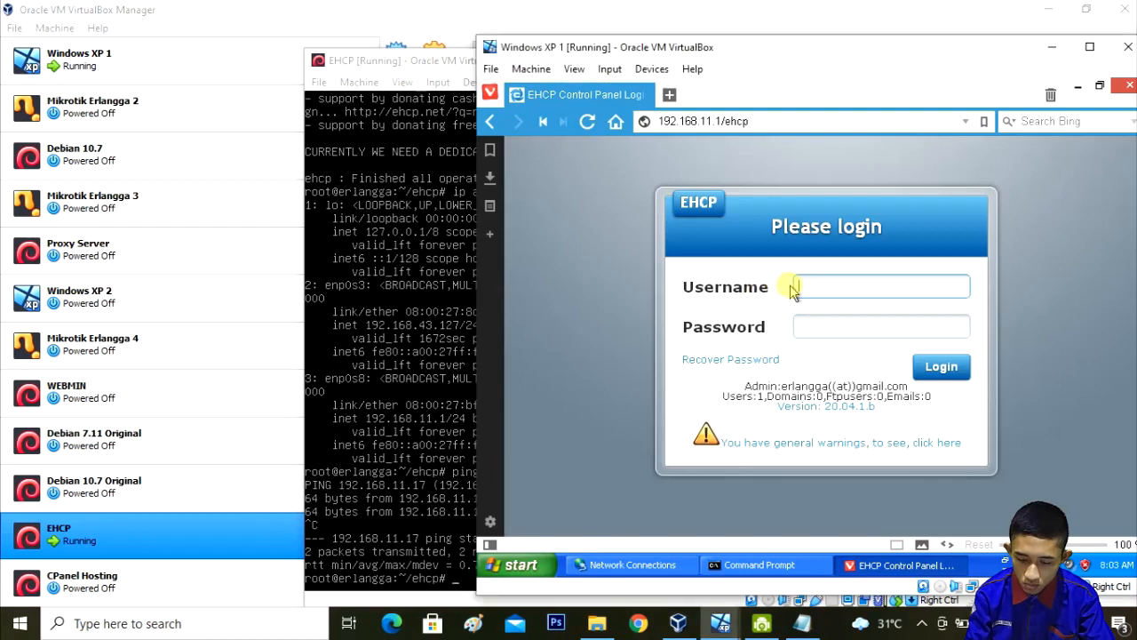
{"action": "type", "text": "admin"}
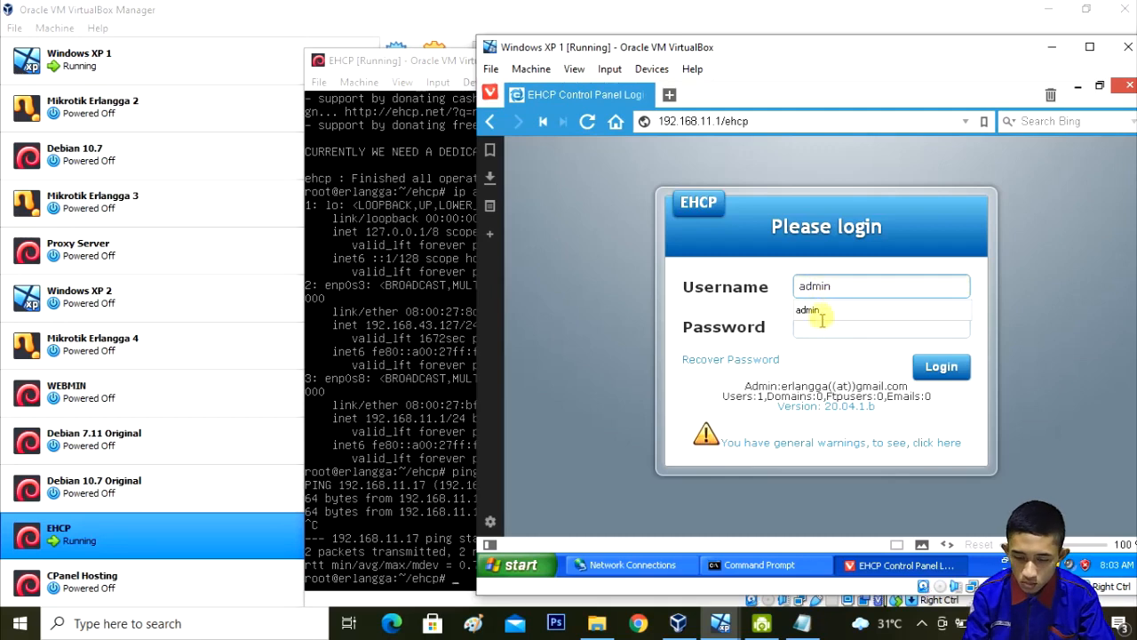
{"action": "left_click", "coordinate": [816, 310]}
{"action": "left_click", "coordinate": [817, 322]}
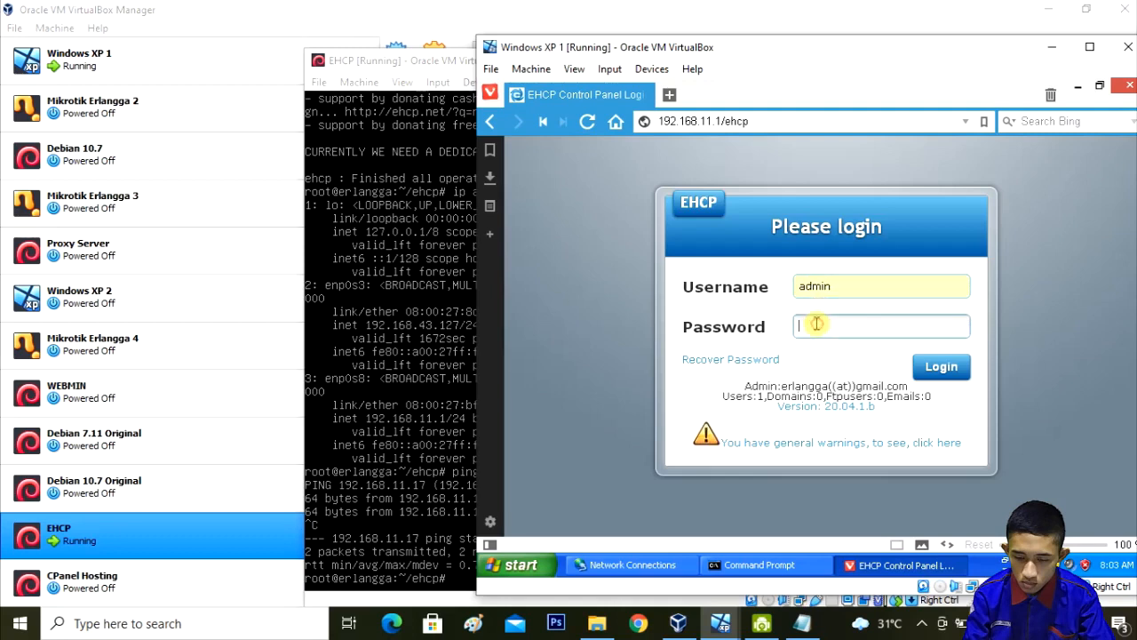
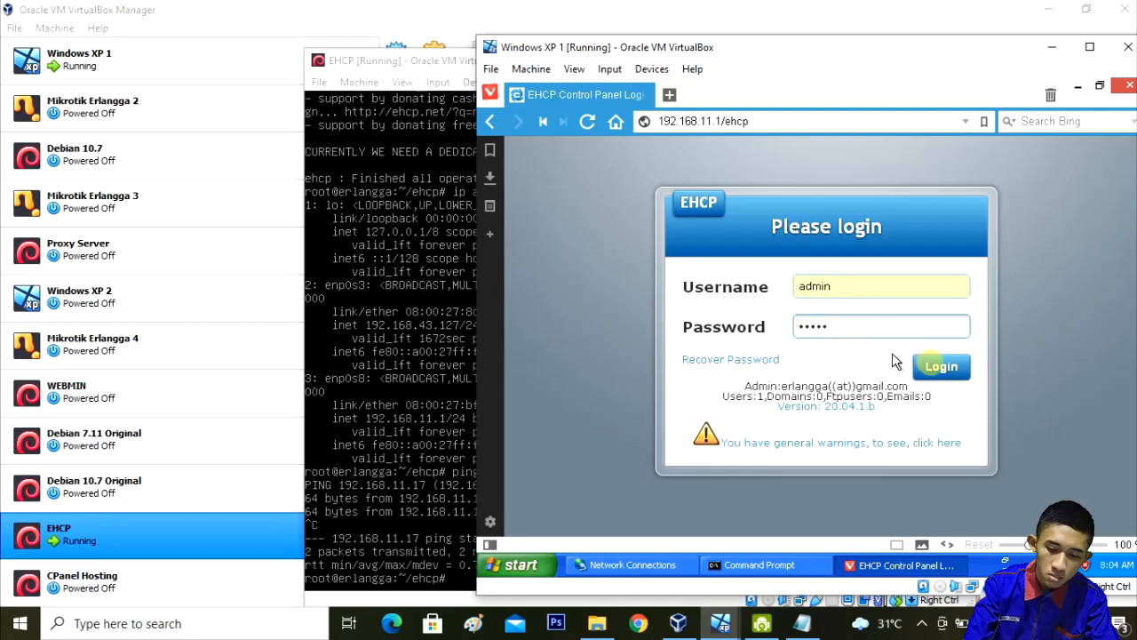
{"action": "left_click", "coordinate": [944, 372]}
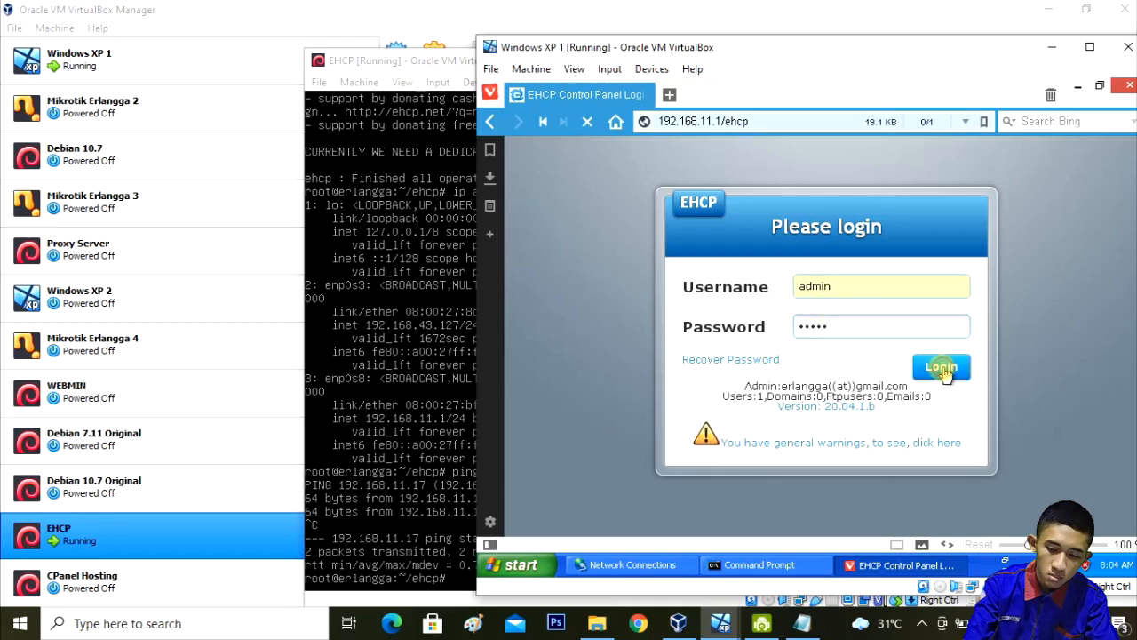